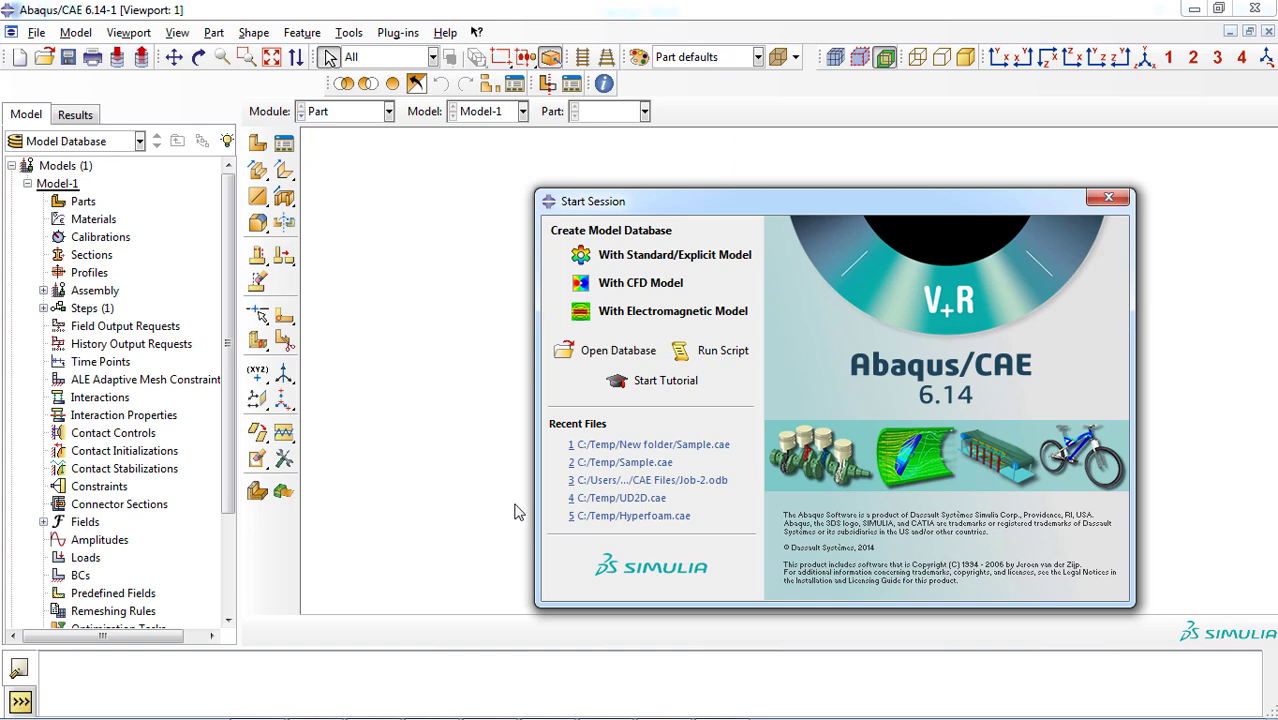
# Create an axisymmetric analytical rigid part named Die with an approximate size of 200.
pyautogui.click(1110, 200)
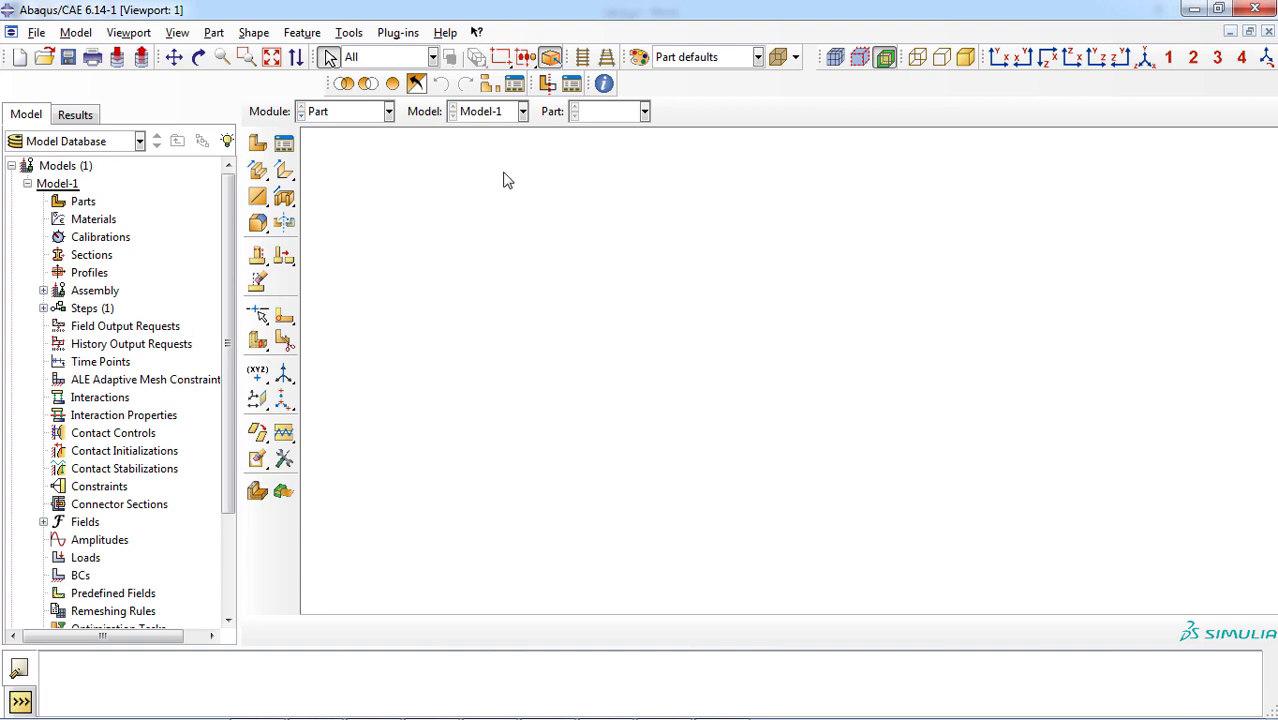
pyautogui.click(389, 112)
pyautogui.click(372, 134)
pyautogui.click(265, 149)
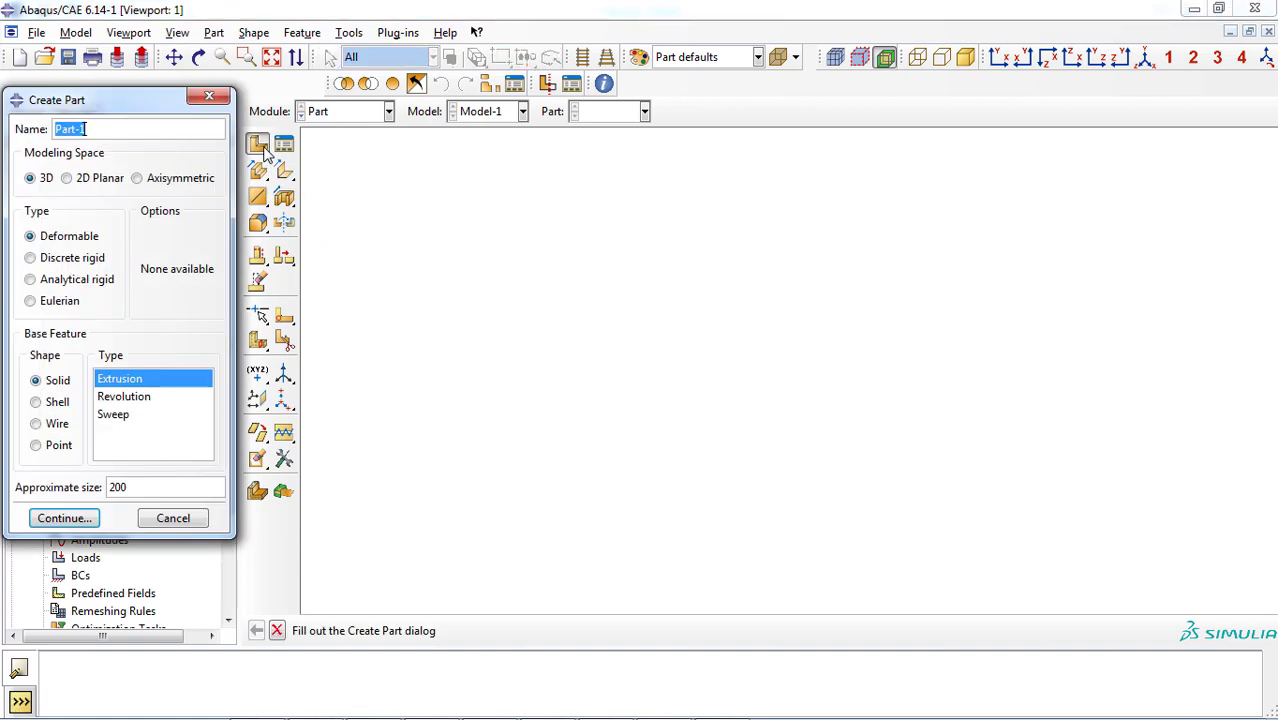
pyautogui.write('Die')
pyautogui.click(140, 185)
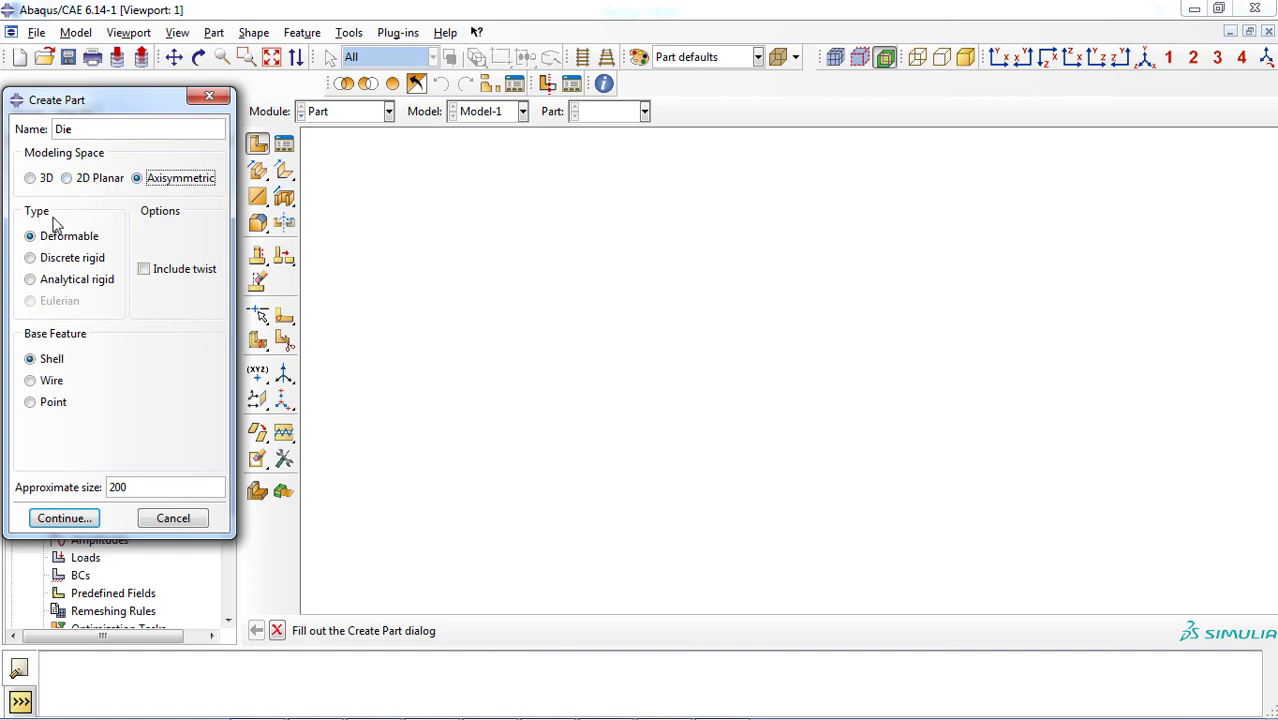
pyautogui.click(46, 284)
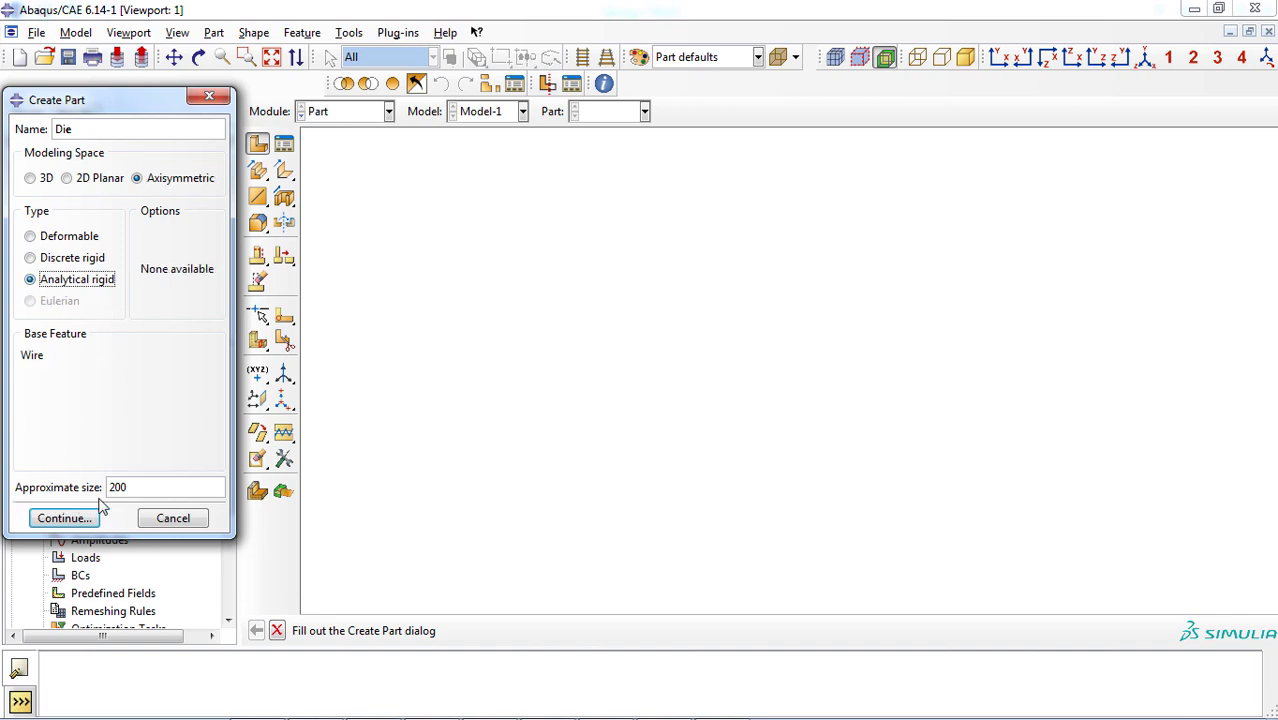
pyautogui.click(166, 486)
pyautogui.click(92, 519)
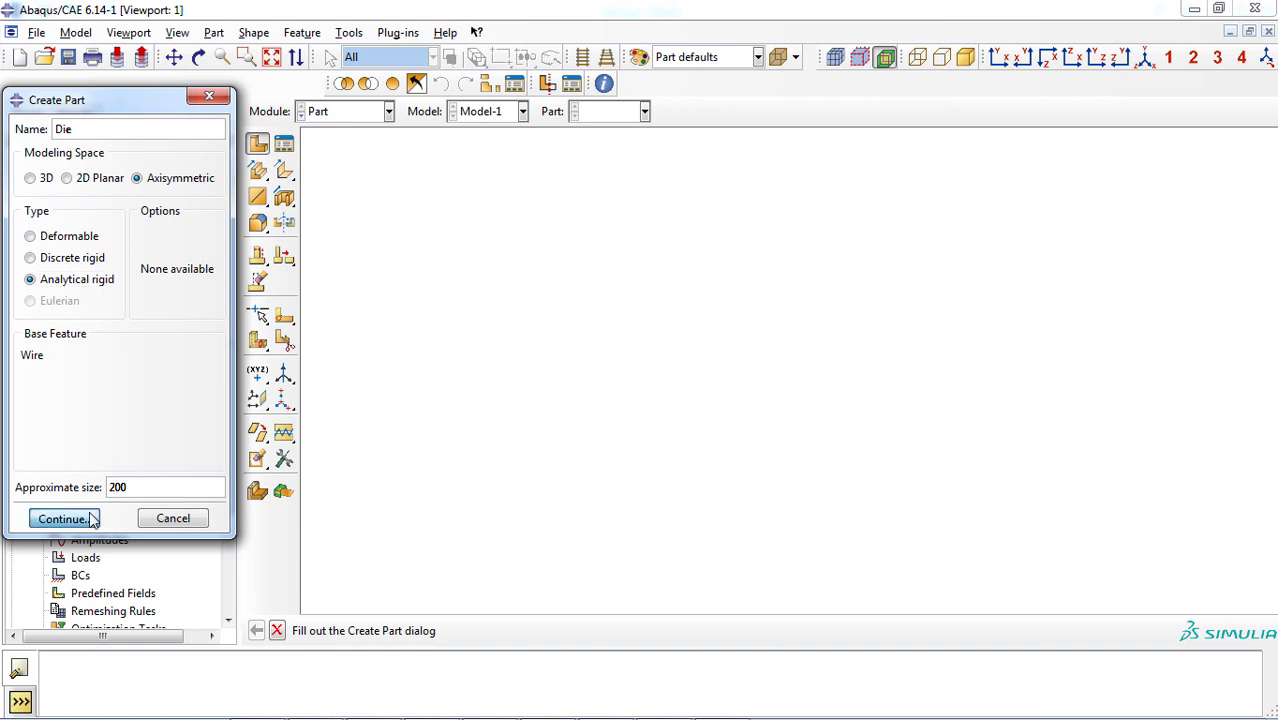
pyautogui.click(92, 519)
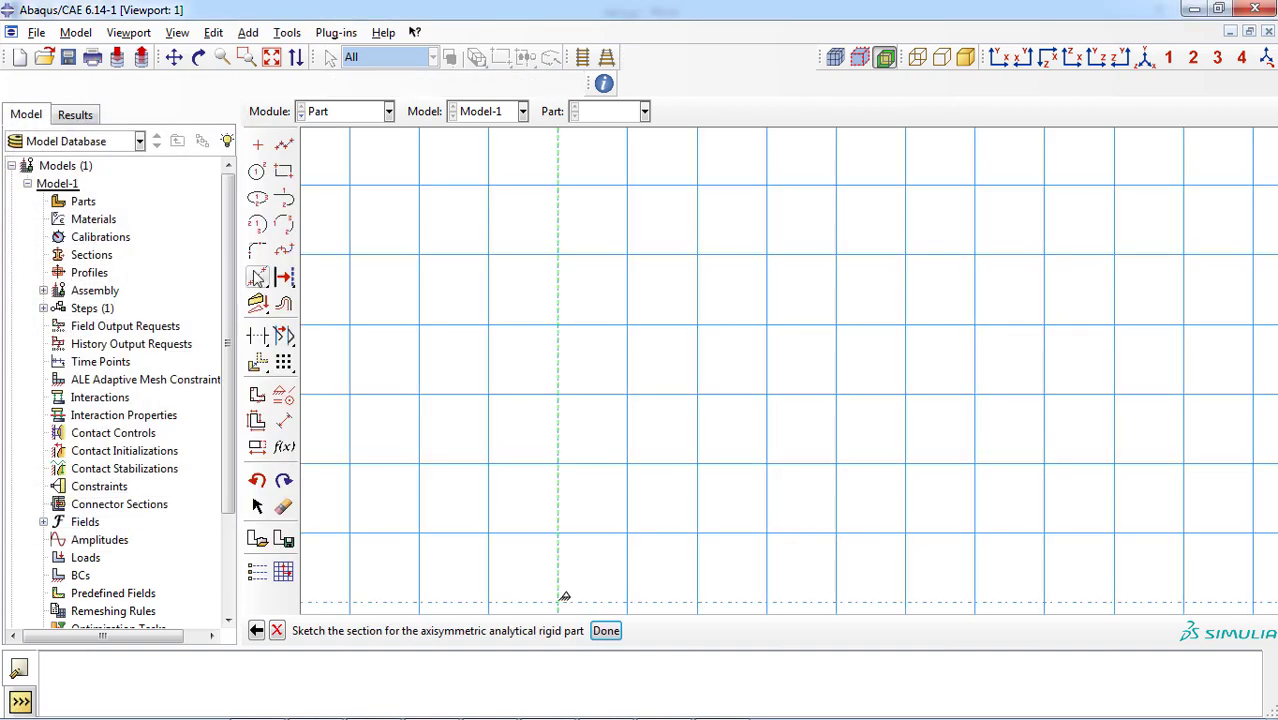
# Sketch connected lines from (25, 30) straight down to (25, 0), then horizontally outward to (35, 0).
pyautogui.click(284, 145)
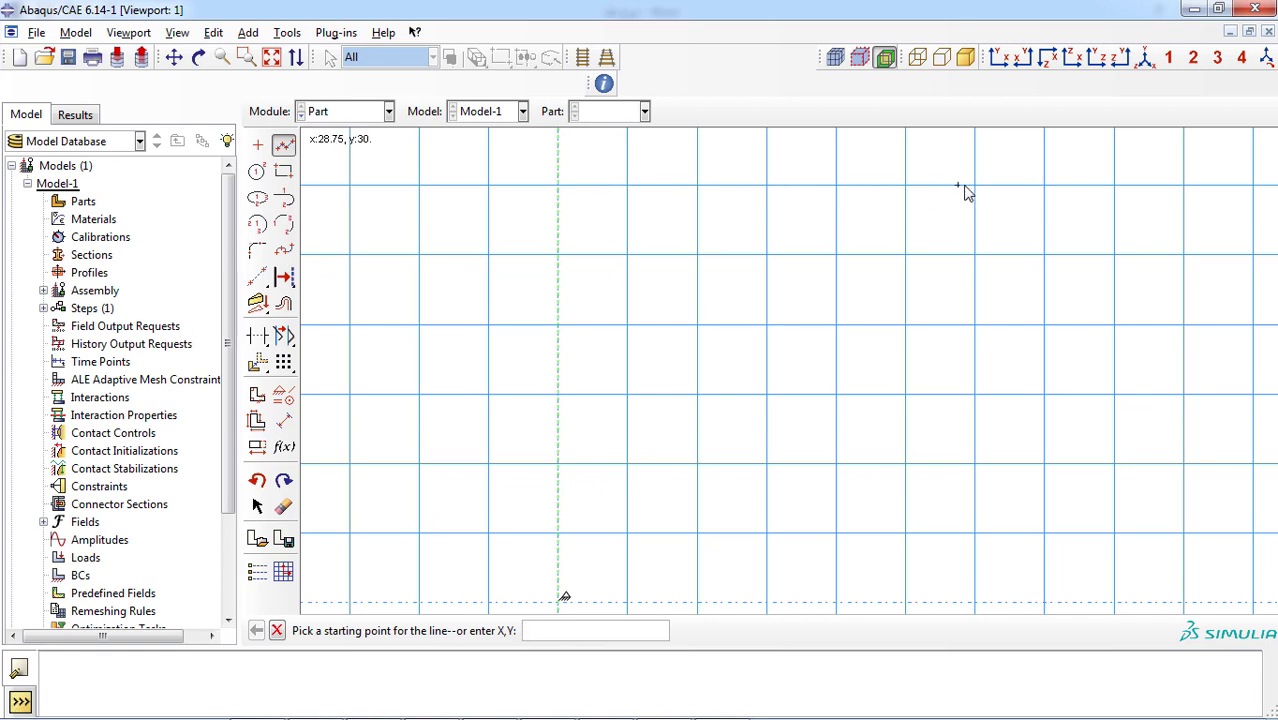
pyautogui.click(906, 186)
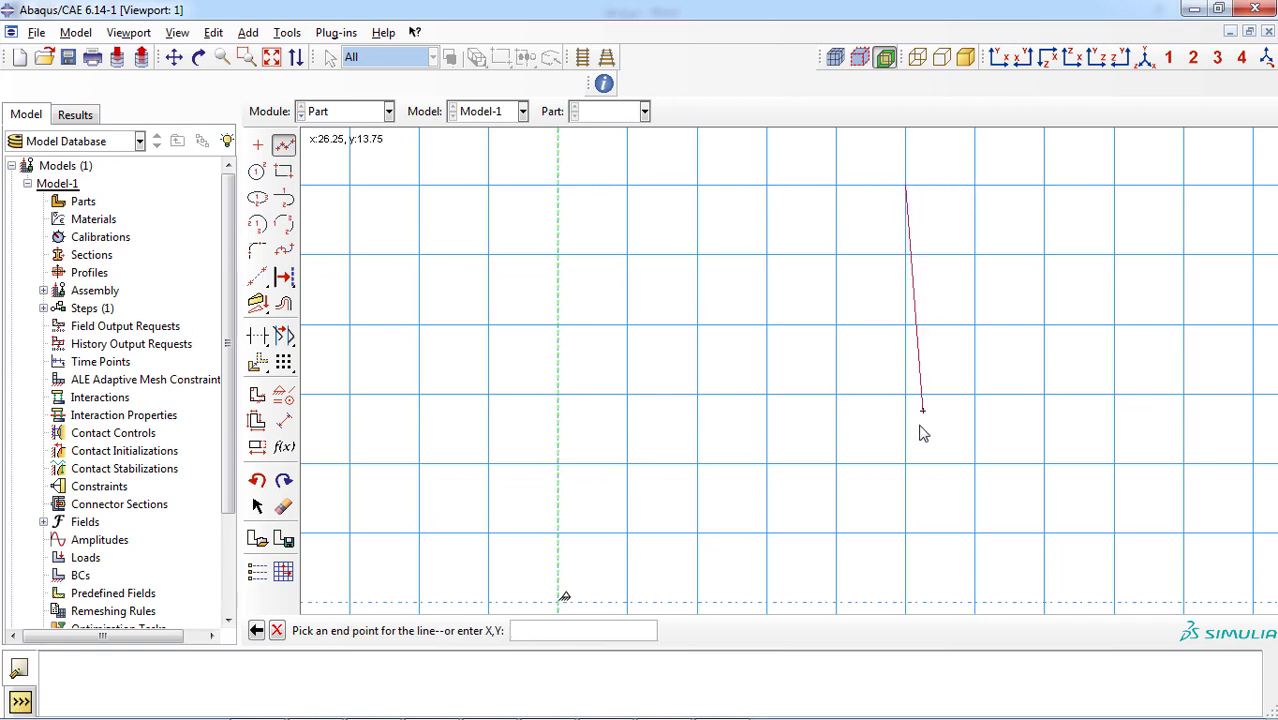
pyautogui.click(906, 602)
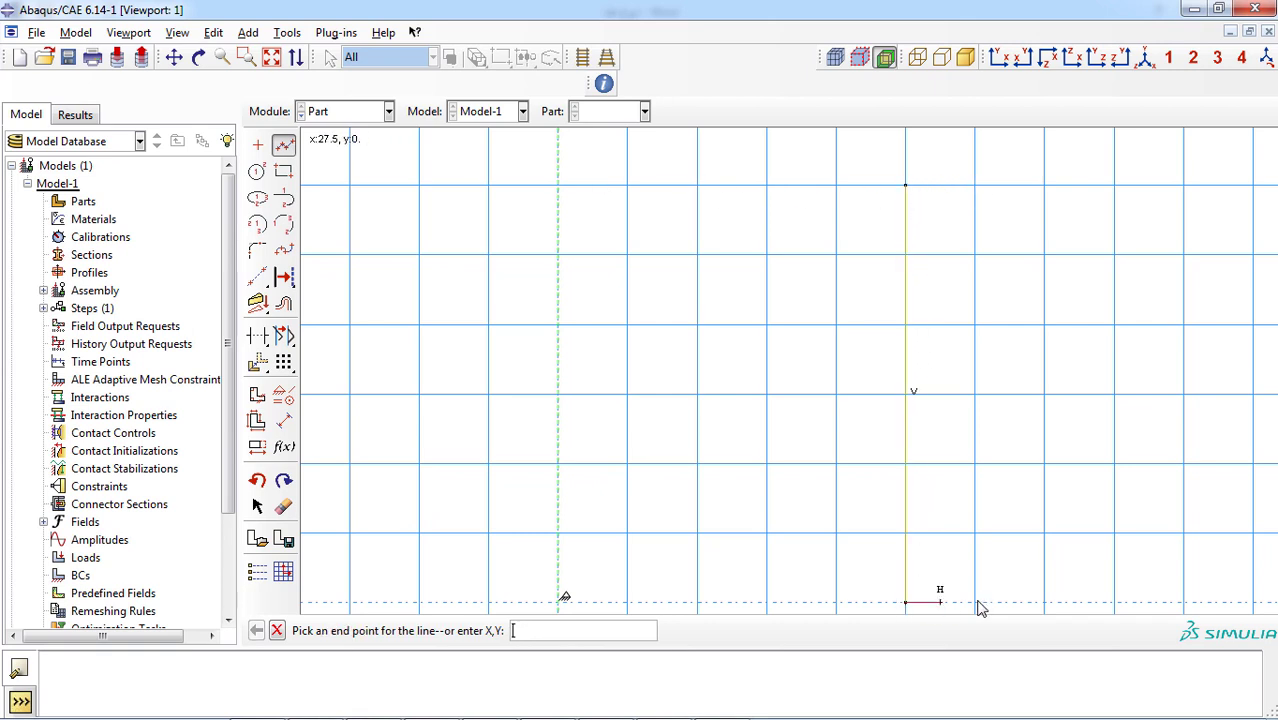
pyautogui.click(1044, 602)
pyautogui.middleClick(884, 556)
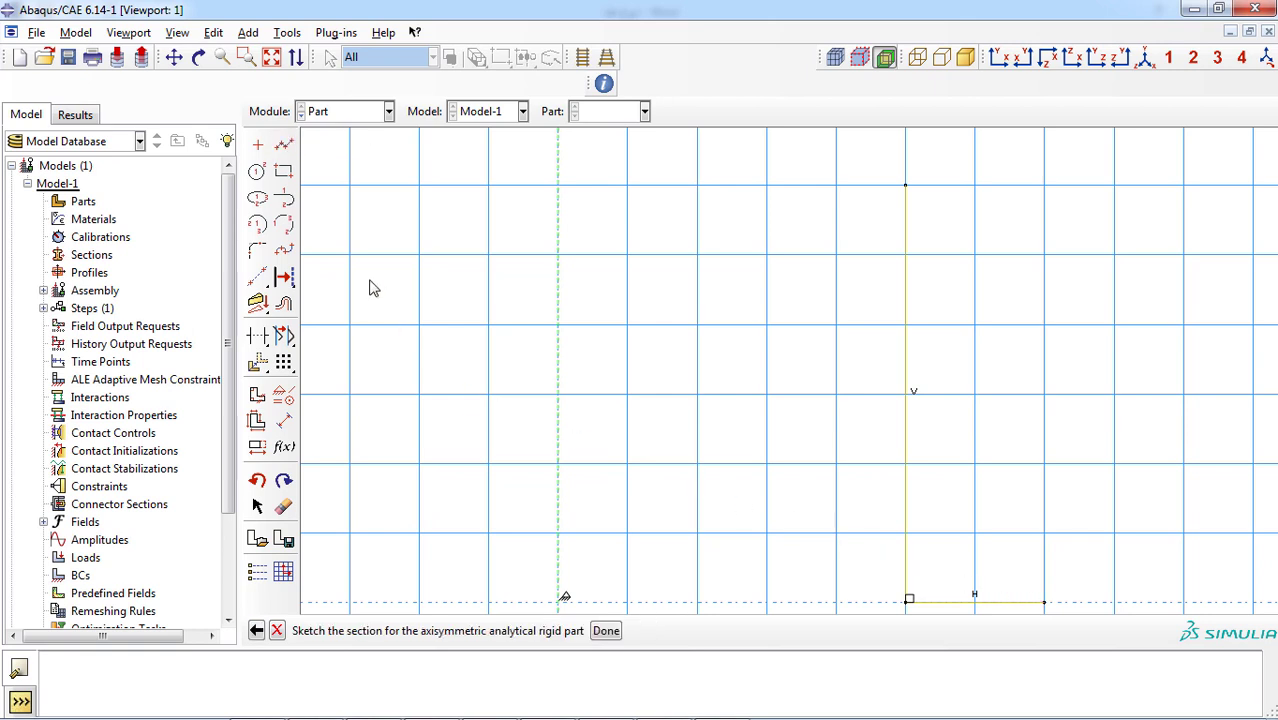
# Dimension the distance between the axis of revolution and the vertical line as 50.
pyautogui.click(284, 421)
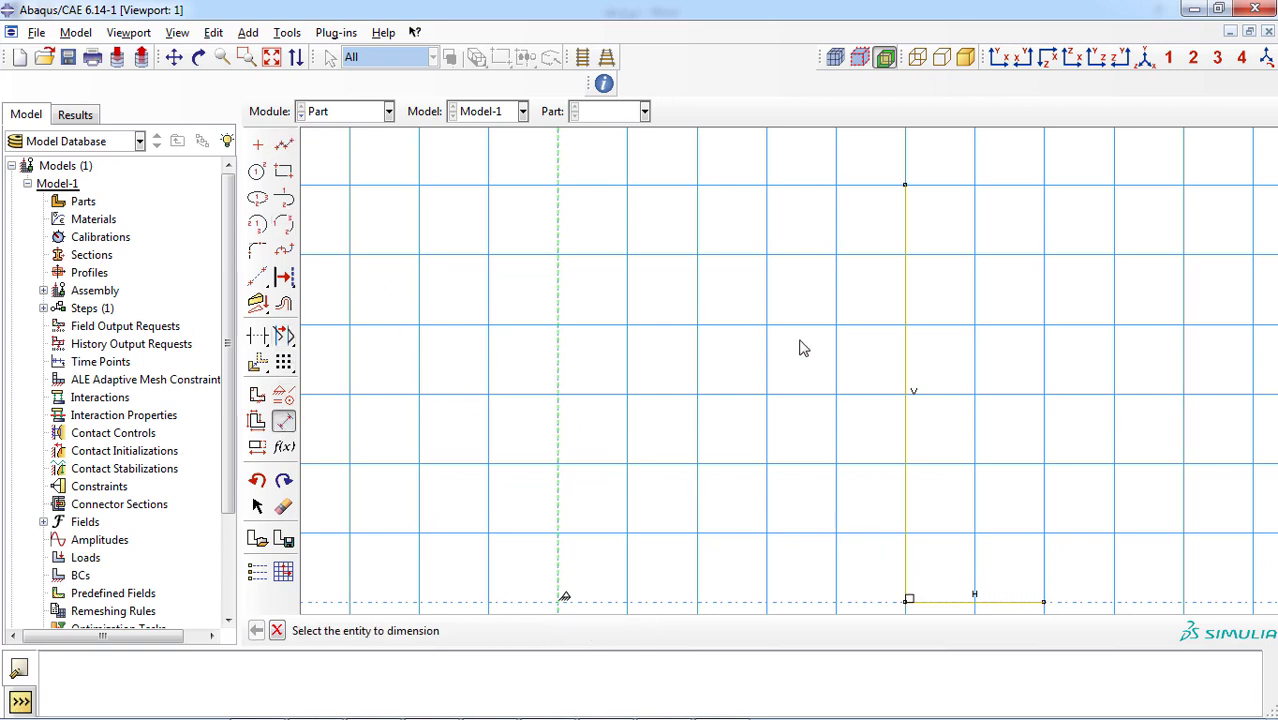
pyautogui.click(907, 345)
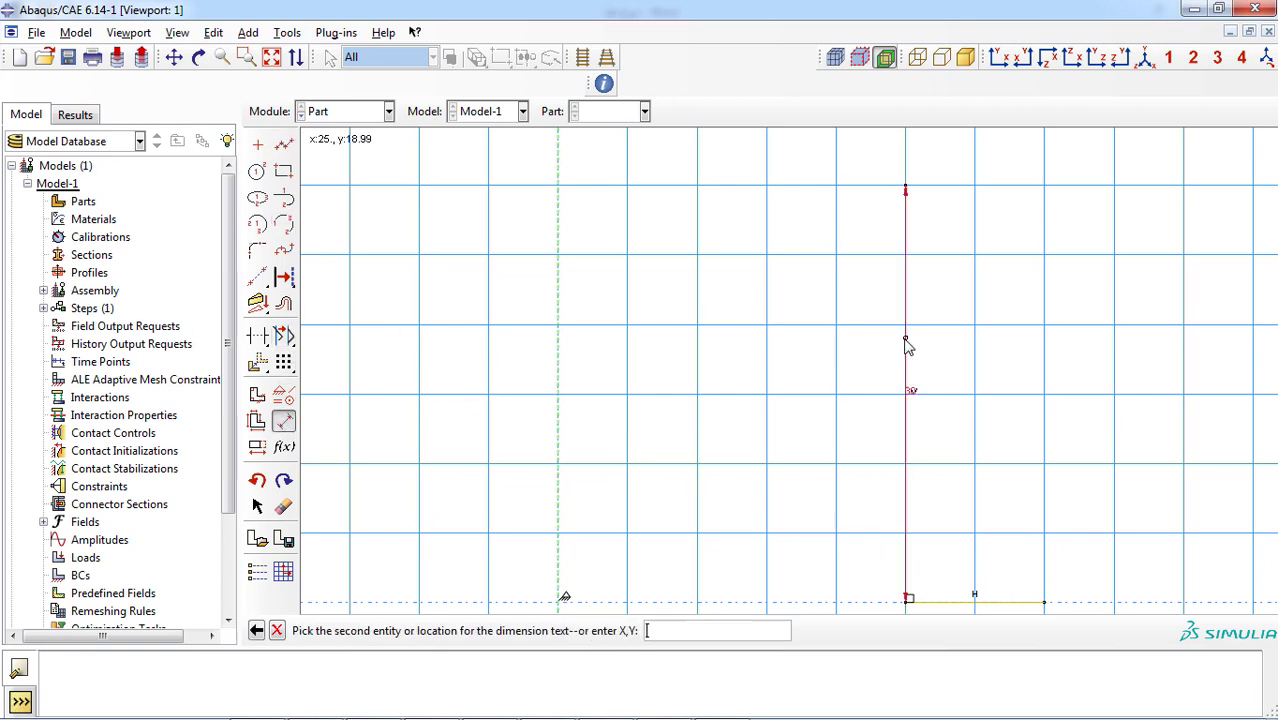
pyautogui.click(559, 345)
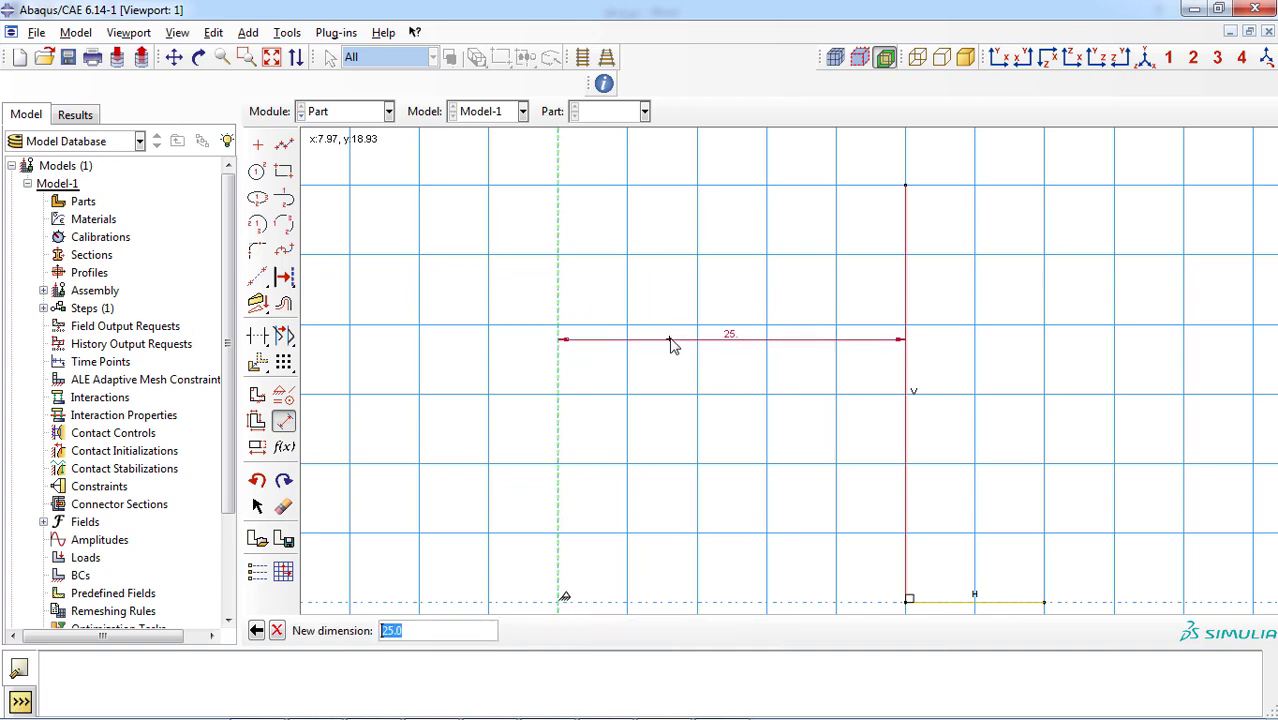
pyautogui.click(672, 340)
pyautogui.write('50')
pyautogui.press('Return')
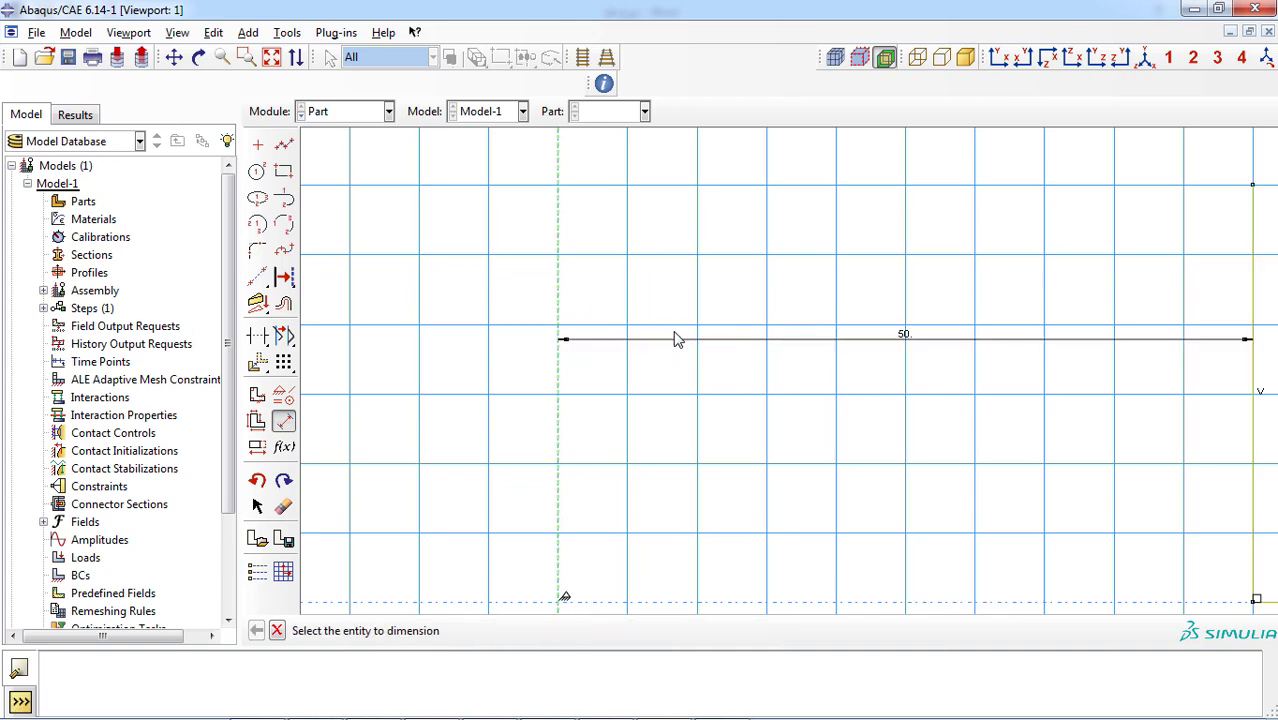
# Dimension the horizontal distance from the origin to the outer end of the horizontal line as 60.
pyautogui.moveTo(983, 328)
pyautogui.keyDown('ctrl'); pyautogui.keyDown('alt'); pyautogui.mouseDown(button='right')
pyautogui.moveTo(987, 508)
pyautogui.moveTo(590, 492)
pyautogui.mouseUp(button='right'); pyautogui.keyUp('alt'); pyautogui.keyUp('ctrl')
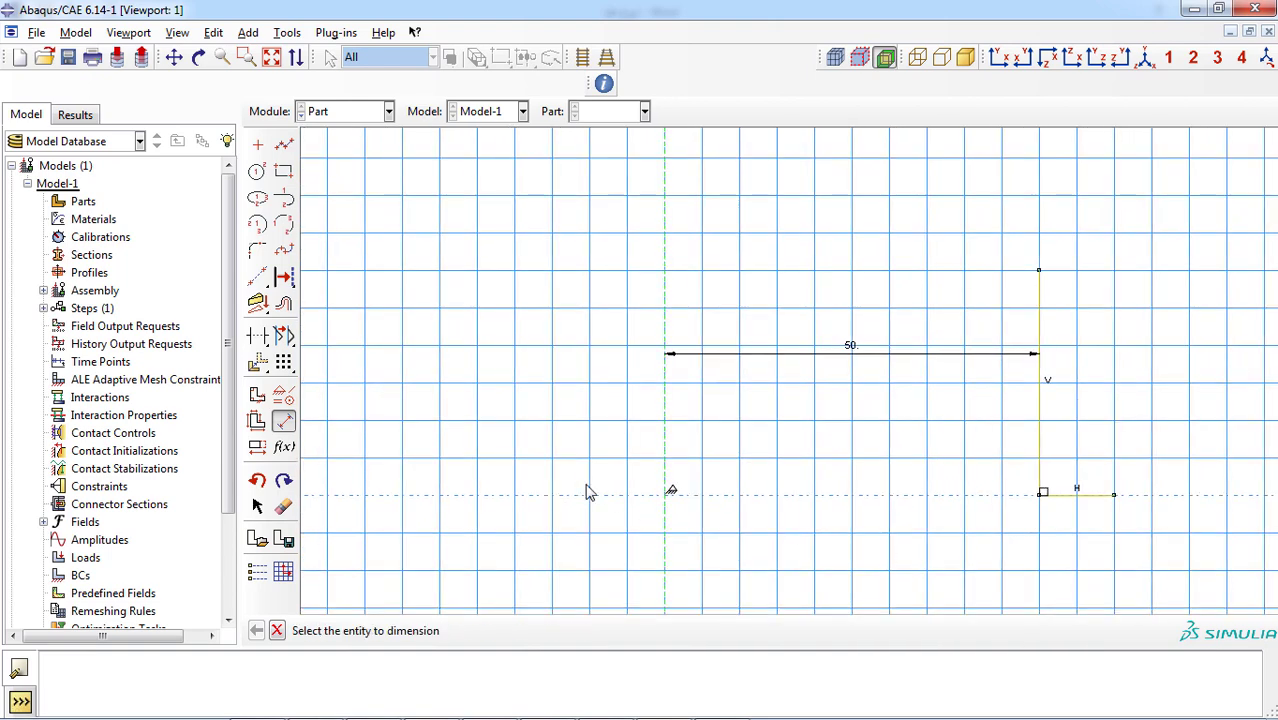
pyautogui.click(1115, 496)
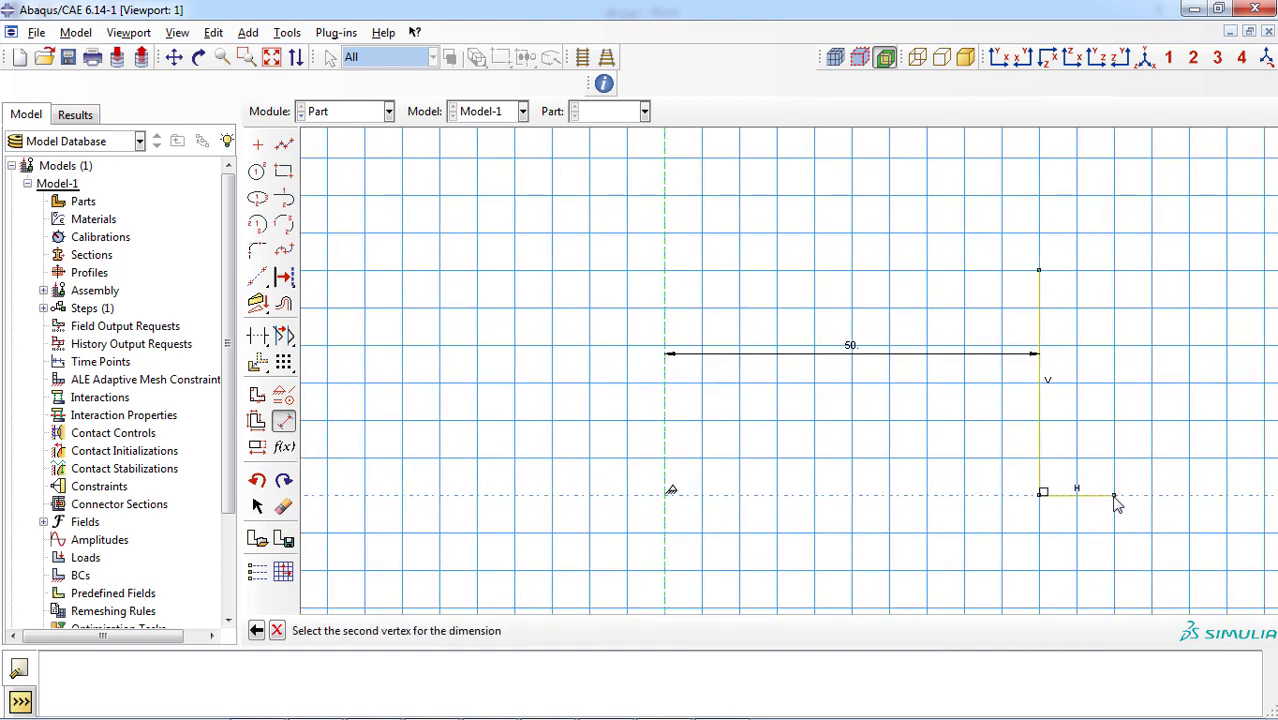
pyautogui.click(671, 491)
pyautogui.click(891, 556)
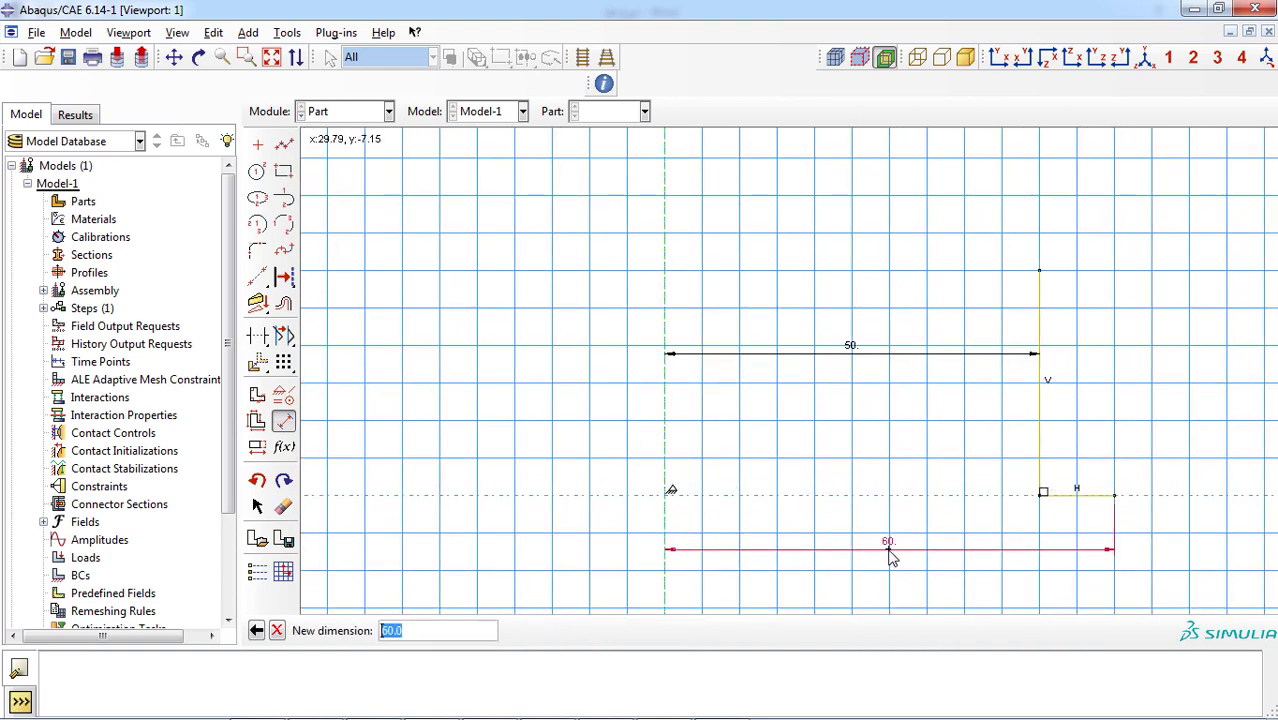
pyautogui.write('60')
pyautogui.press('Return')
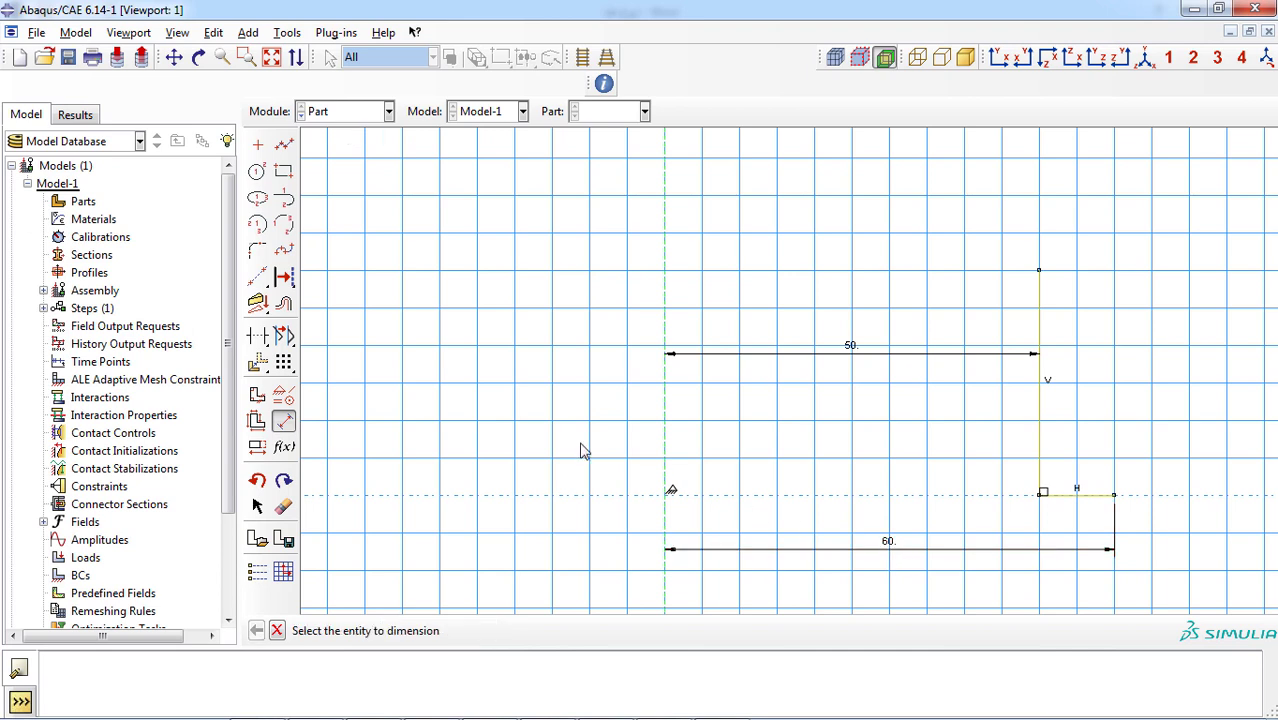
pyautogui.press('Escape')
# Fillet the corner between the vertical and horizontal lines with radius 5 and finish the die sketch.
pyautogui.click(257, 252)
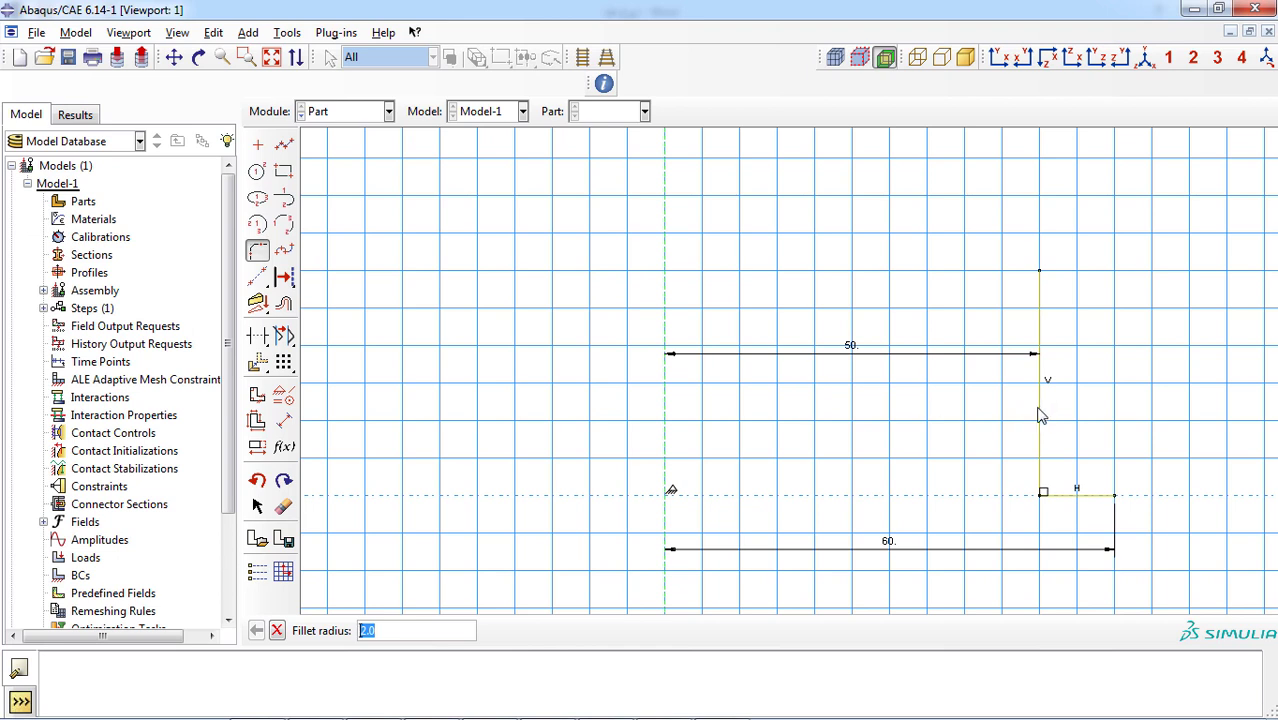
pyautogui.write('5')
pyautogui.press('Return')
pyautogui.click(1040, 408)
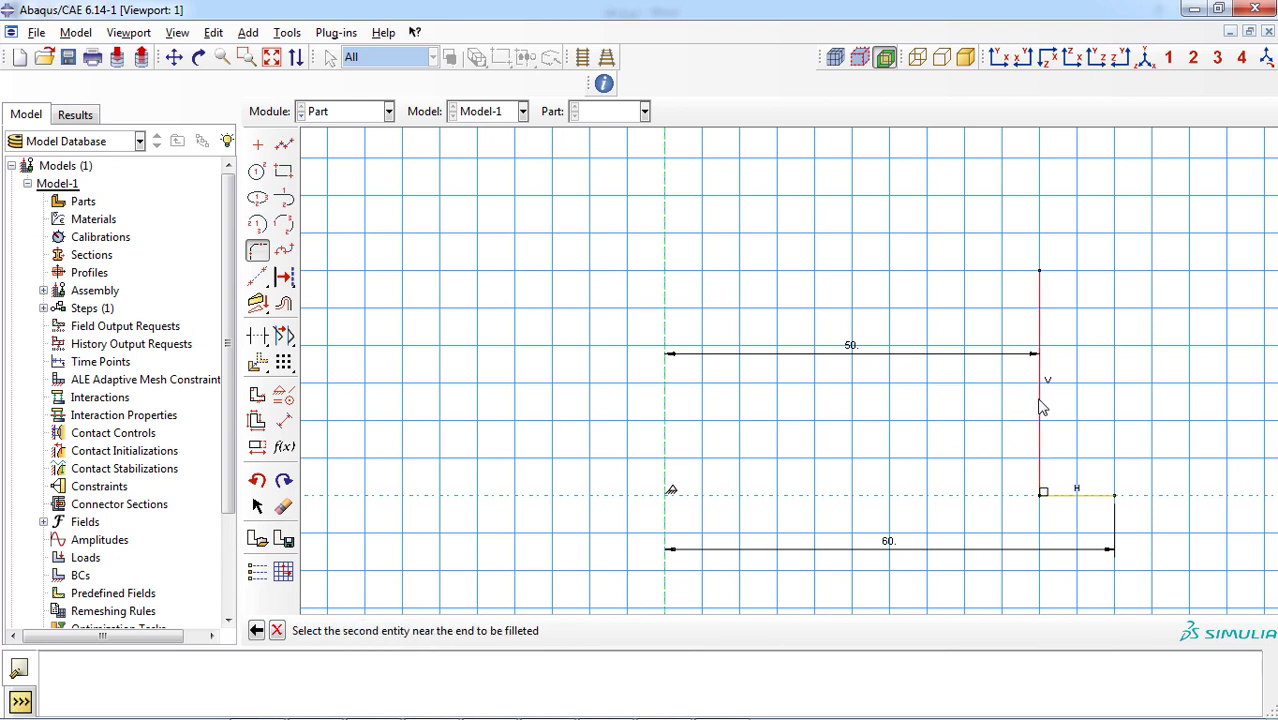
pyautogui.click(1051, 496)
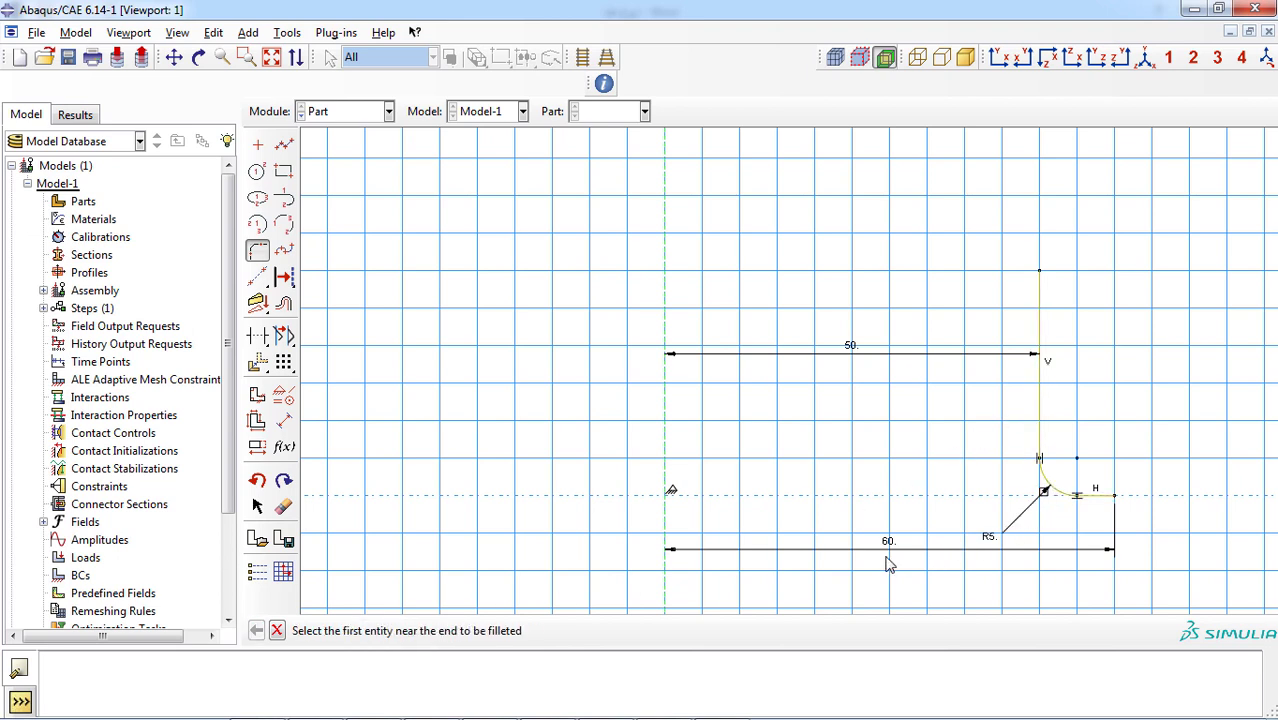
pyautogui.press('Escape')
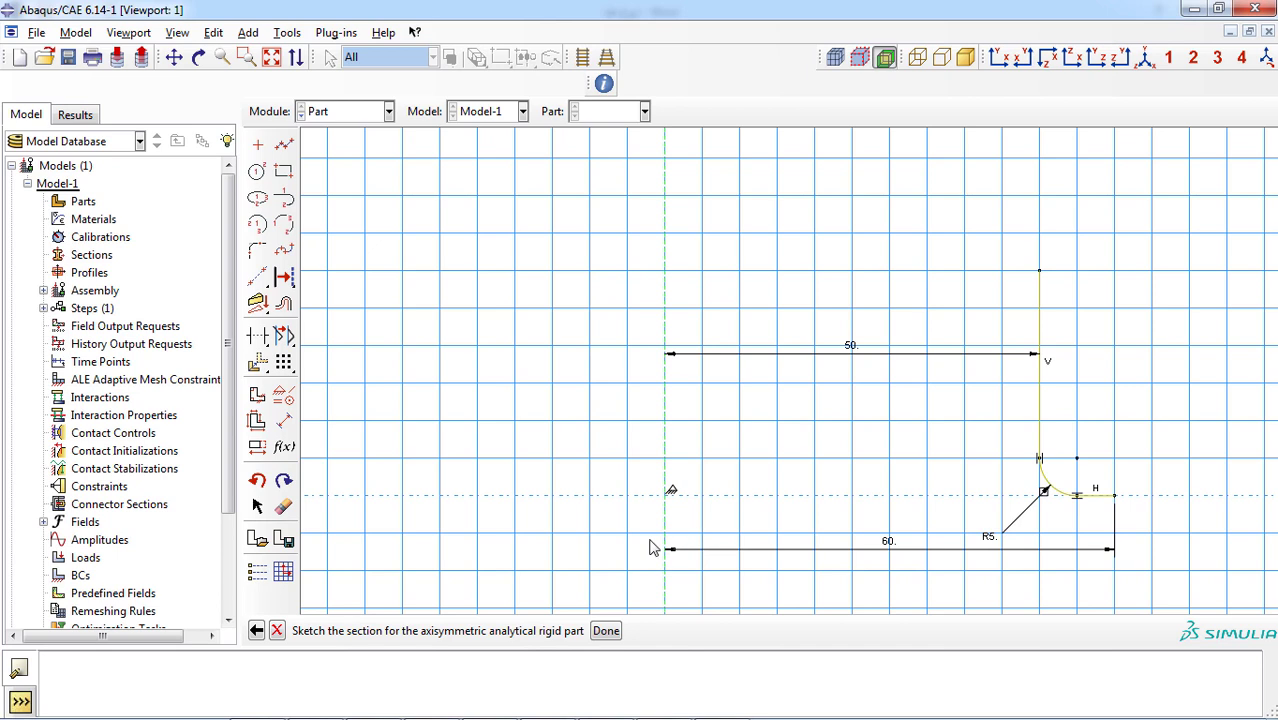
pyautogui.click(606, 631)
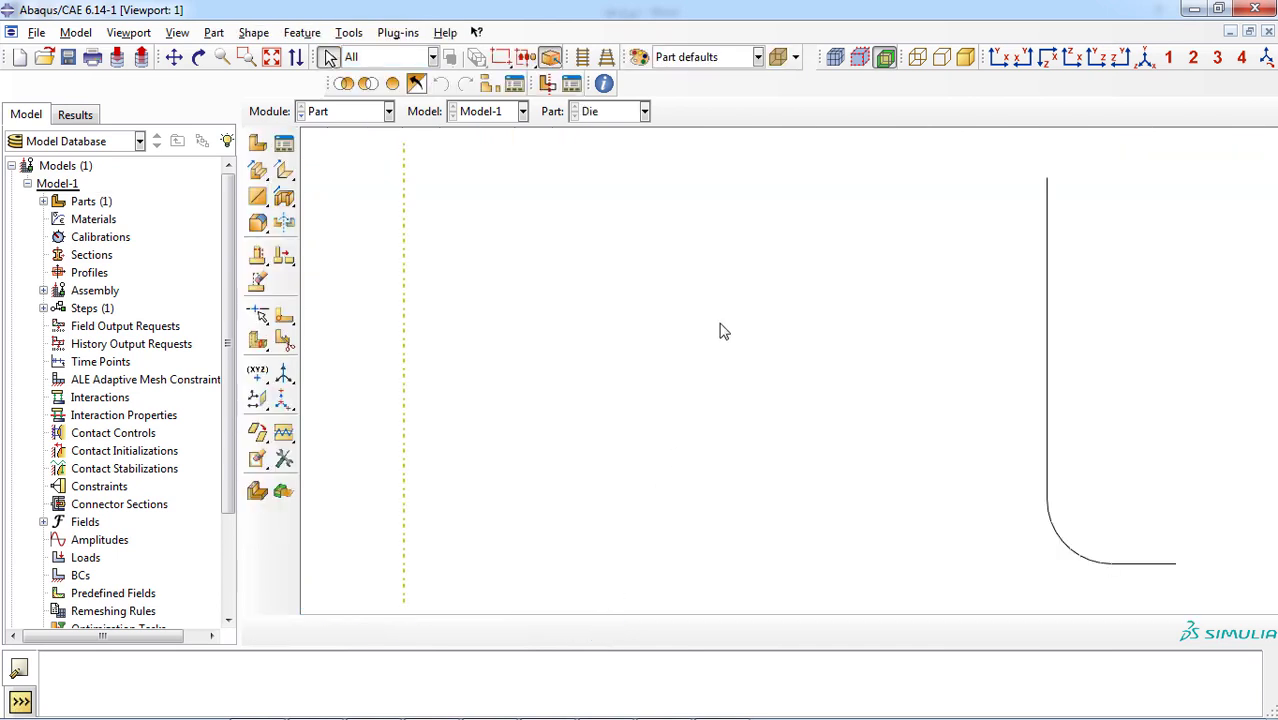
# Create a reference point for the die at the centre of the fillet arc.
pyautogui.keyDown('ctrl'); pyautogui.keyDown('alt'); pyautogui.moveTo(719, 323); pyautogui.dragTo(724, 590, button='right'); pyautogui.keyUp('alt'); pyautogui.keyUp('ctrl')
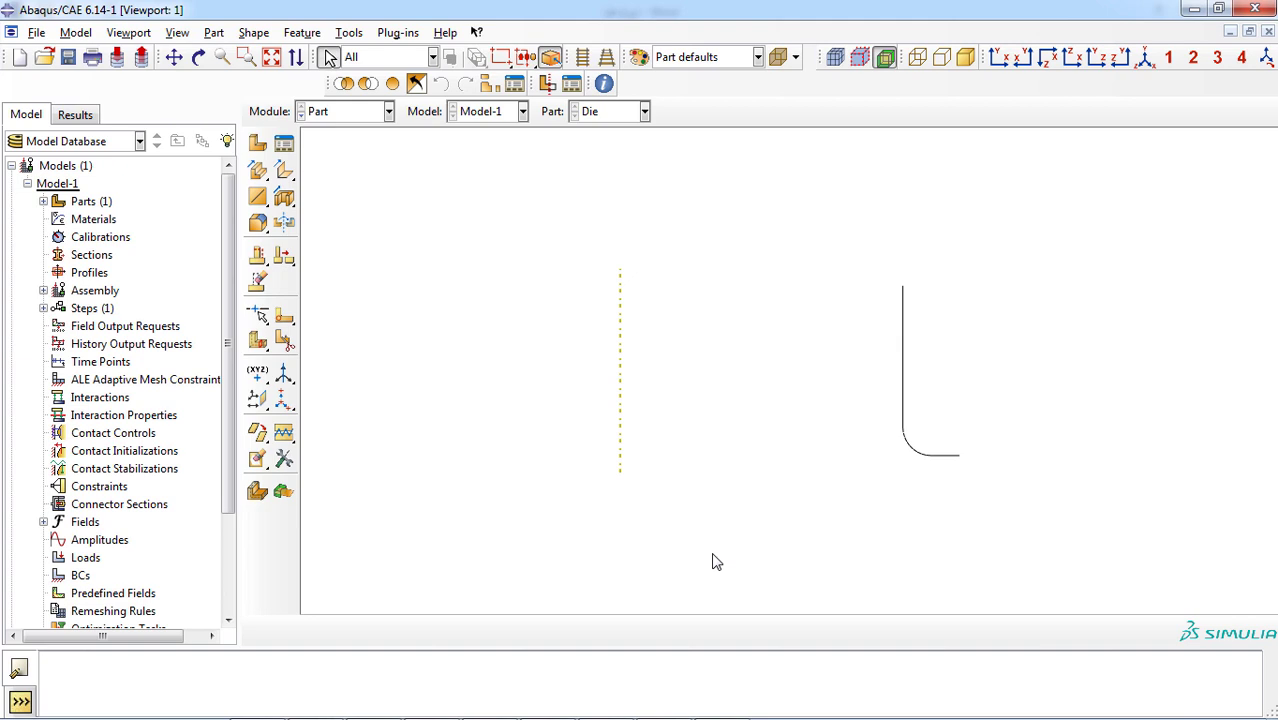
pyautogui.click(360, 35)
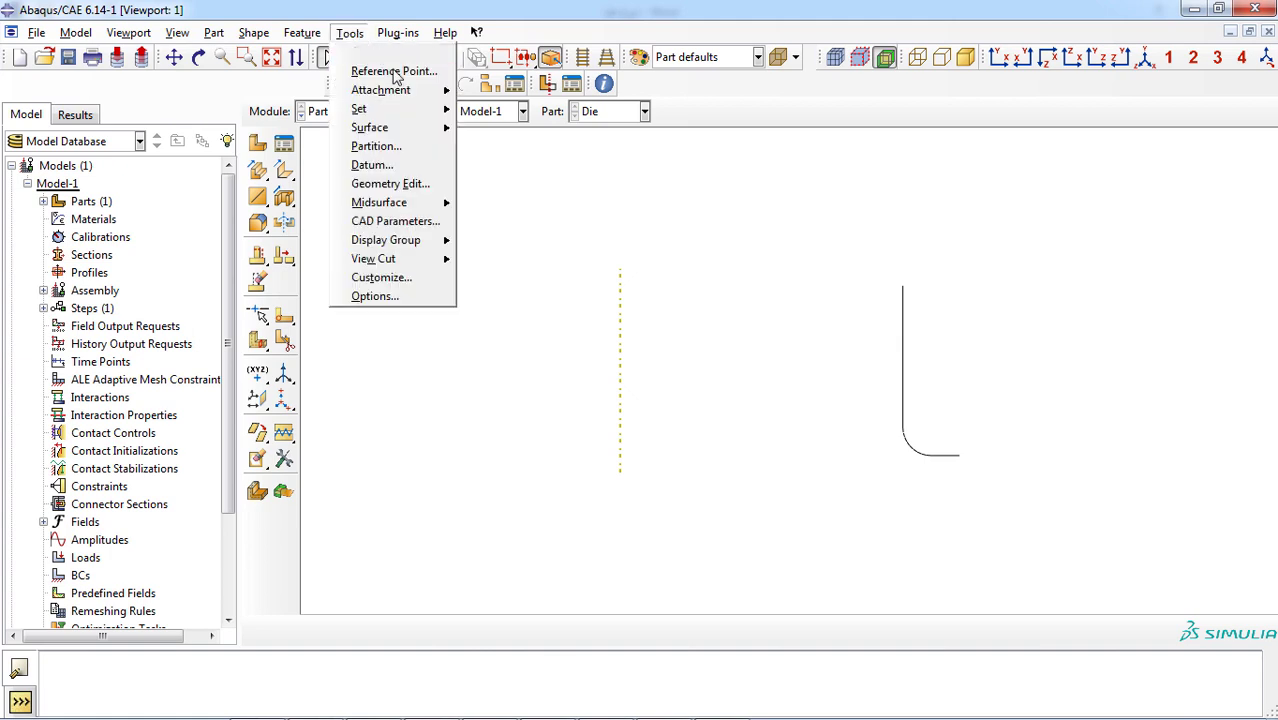
pyautogui.click(419, 72)
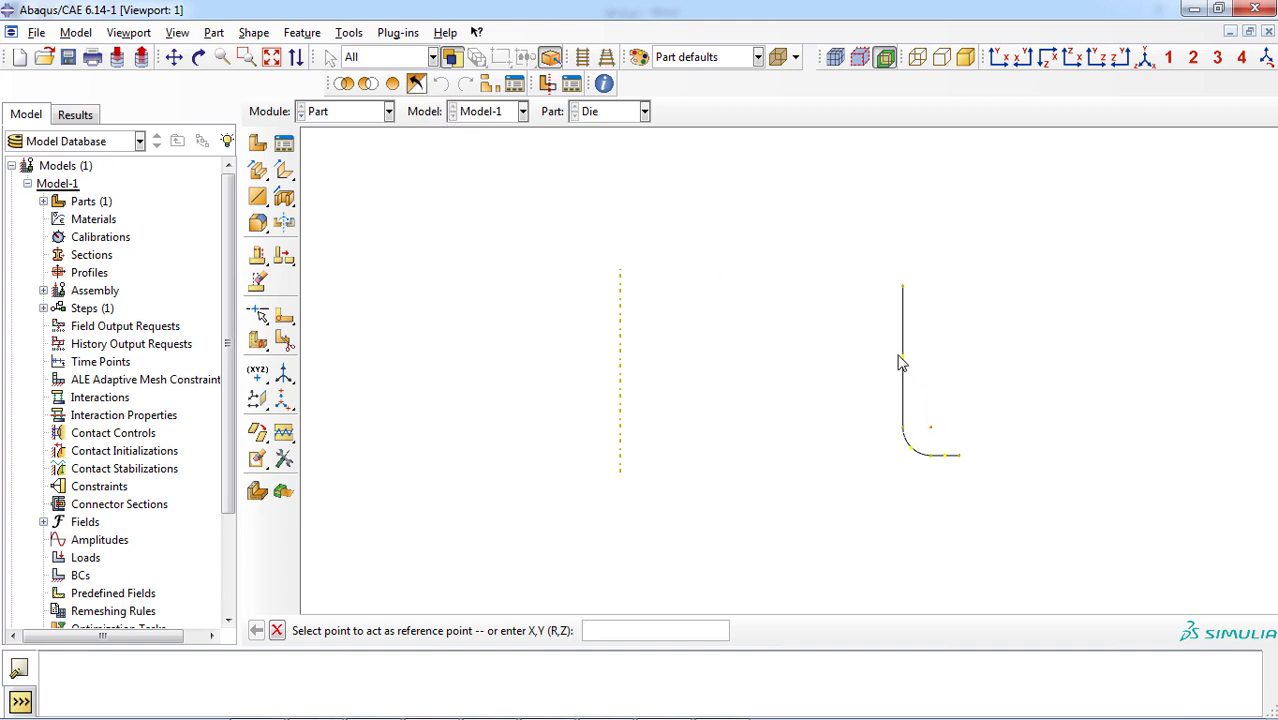
pyautogui.click(931, 430)
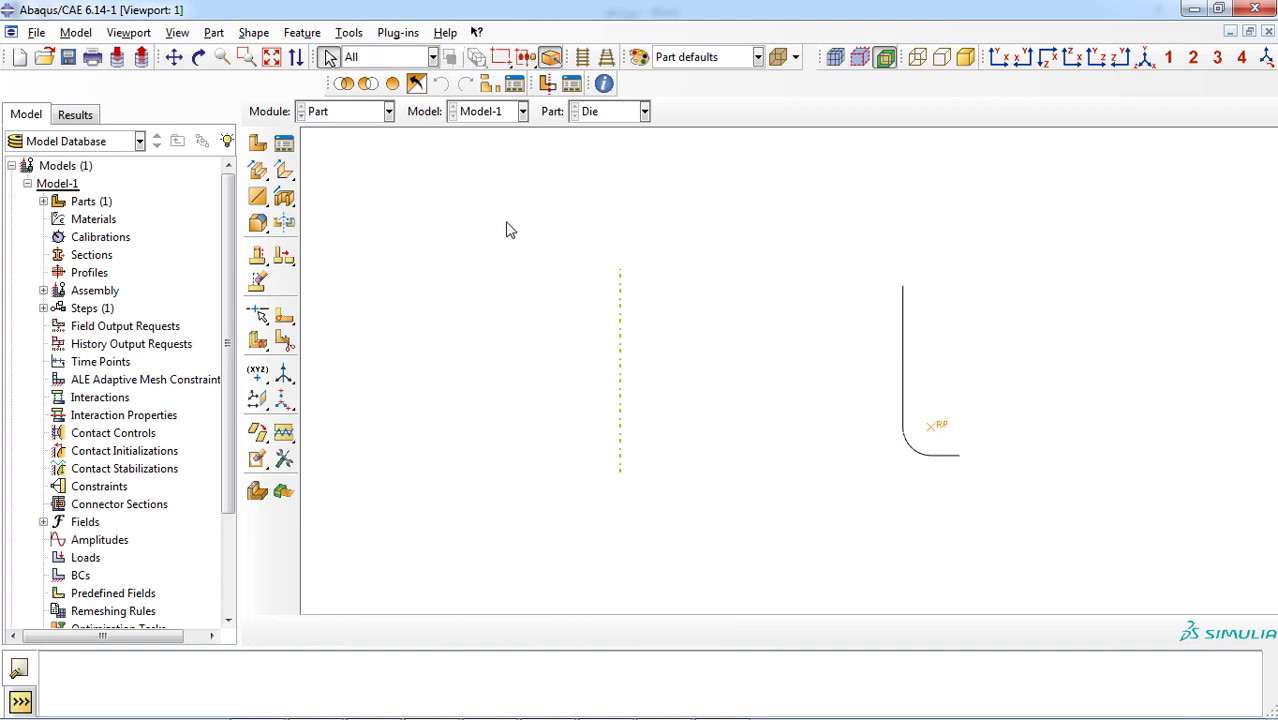
# Create an axisymmetric deformable shell part named Blank with an approximate size of 200.
pyautogui.click(258, 146)
pyautogui.write('Blank')
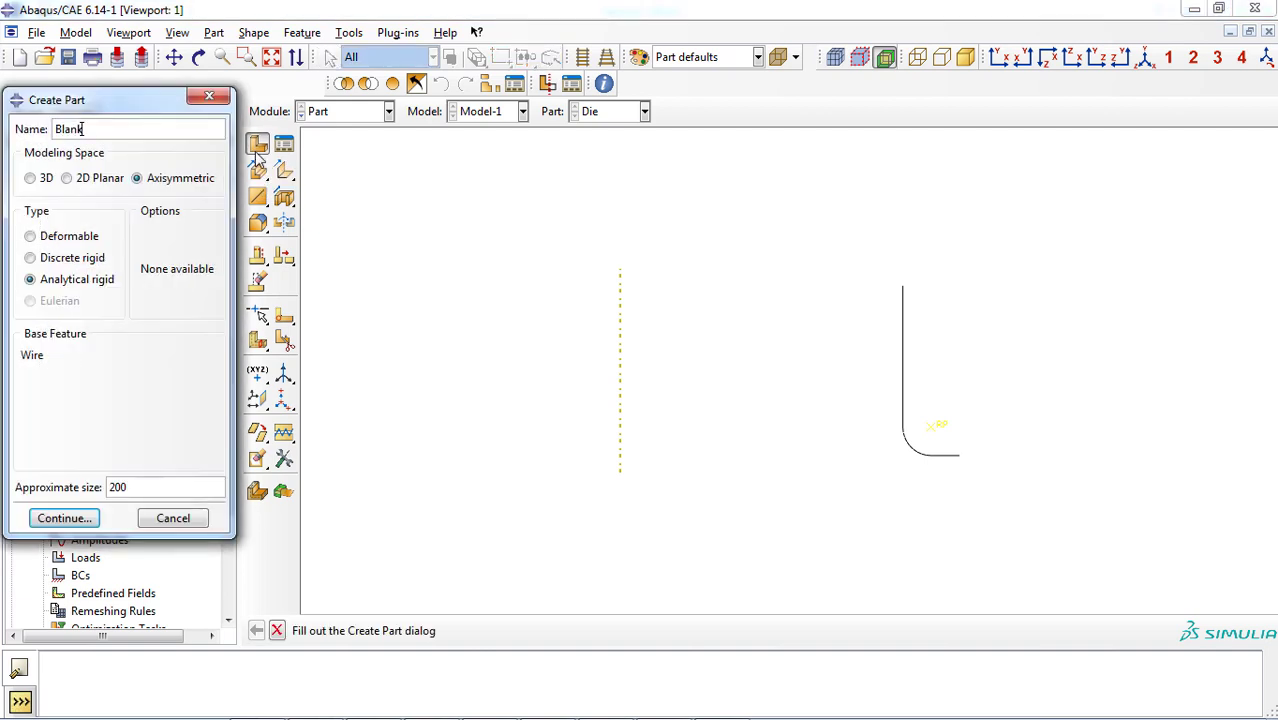
pyautogui.click(182, 184)
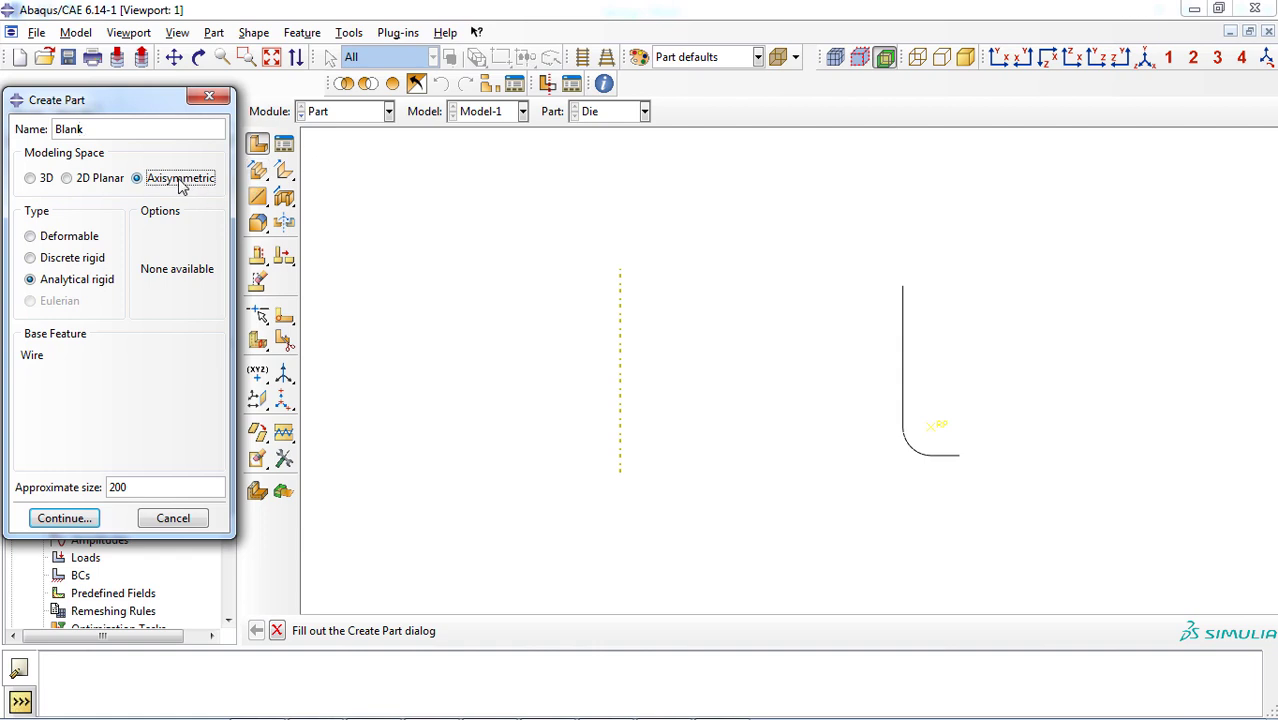
pyautogui.click(55, 237)
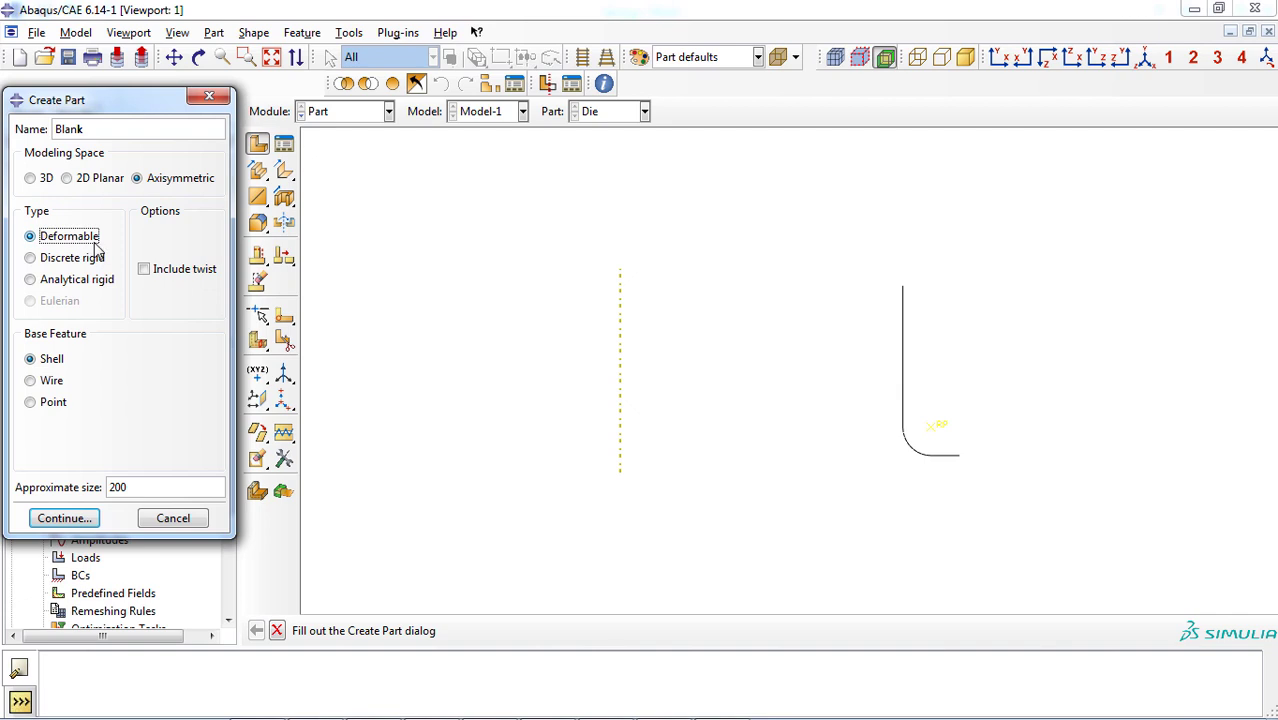
pyautogui.click(43, 366)
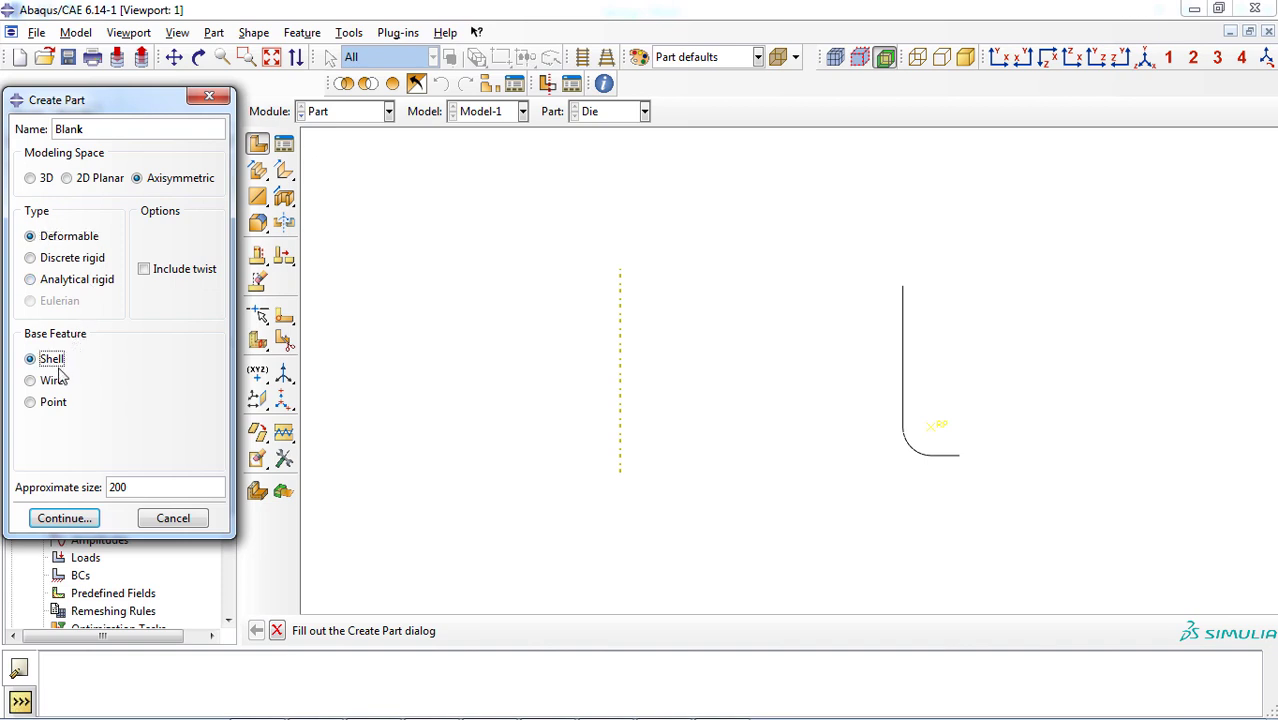
pyautogui.click(125, 486)
pyautogui.click(70, 518)
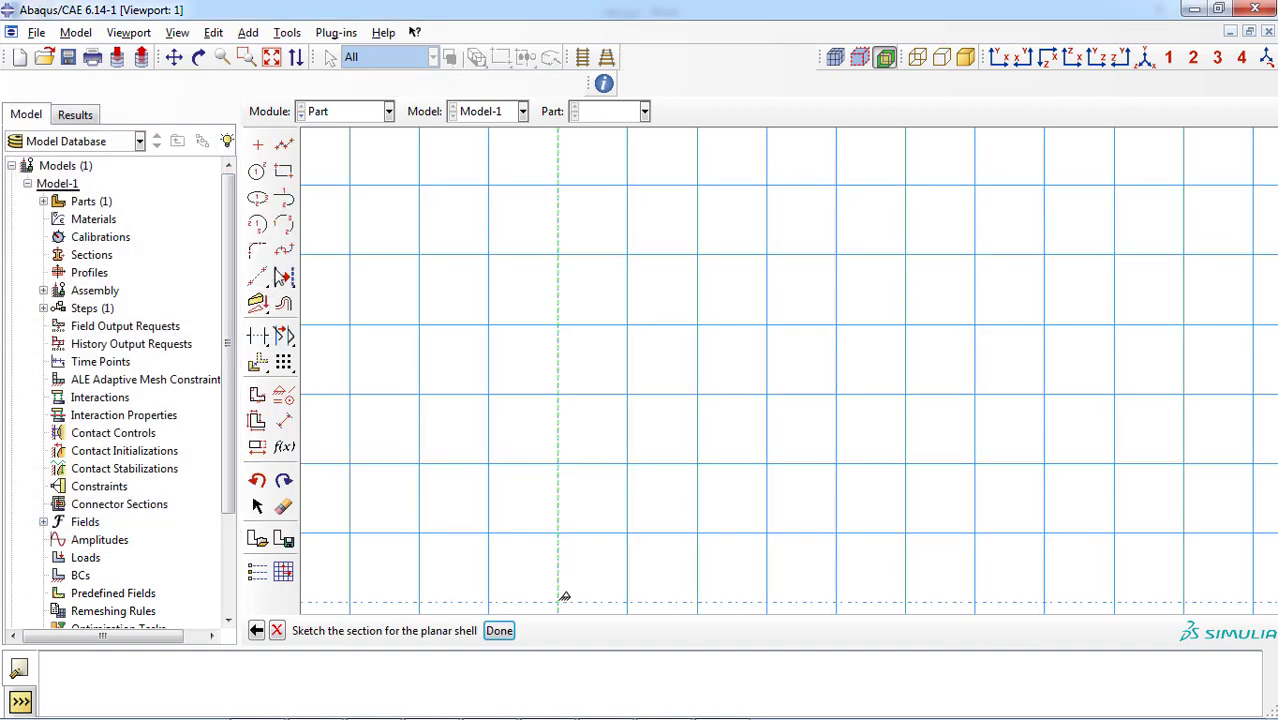
# Sketch the blank's rectangular section from corner 0,0 to opposite corner 55,1.
pyautogui.click(284, 174)
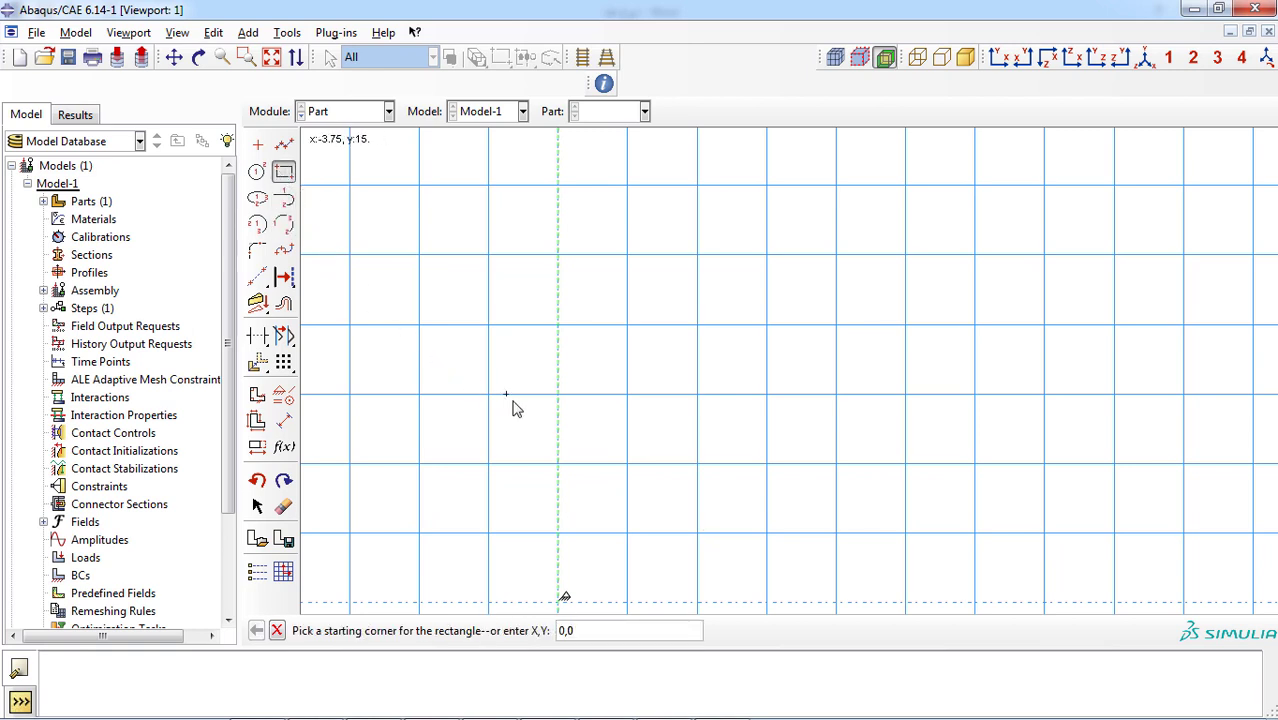
pyautogui.press('Return')
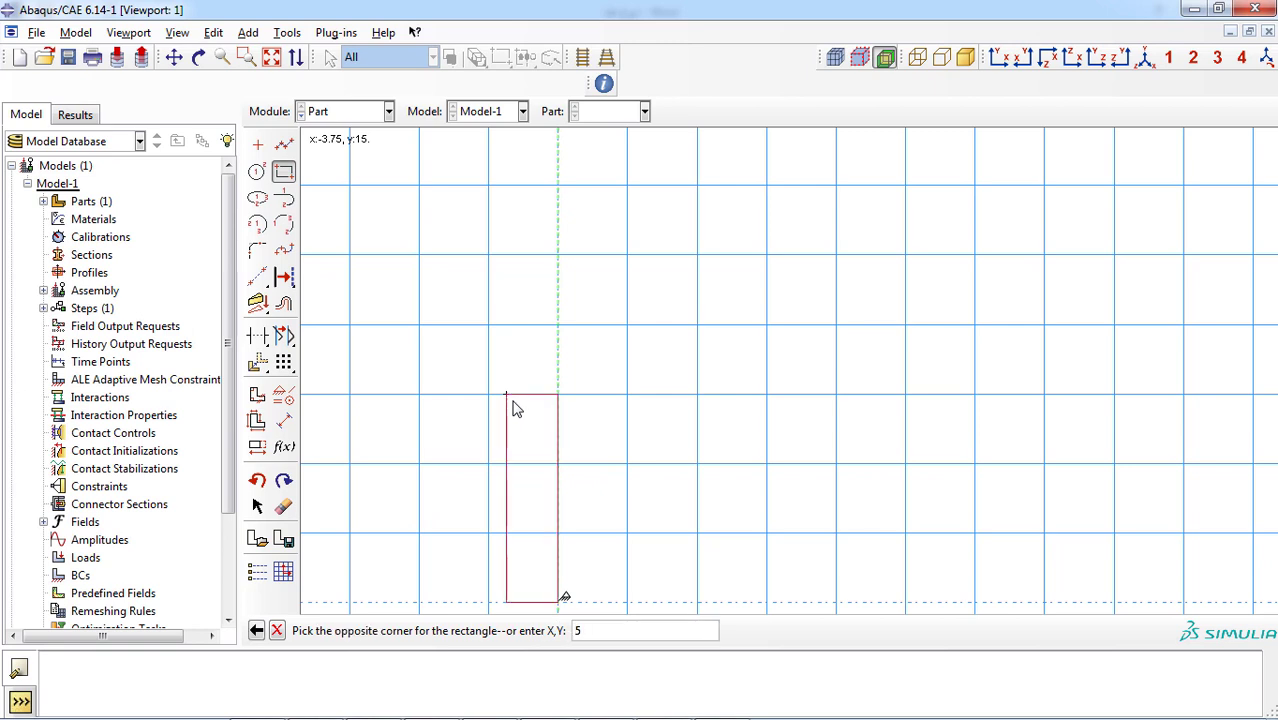
pyautogui.write('55,1')
pyautogui.press('Return')
pyautogui.press('Escape')
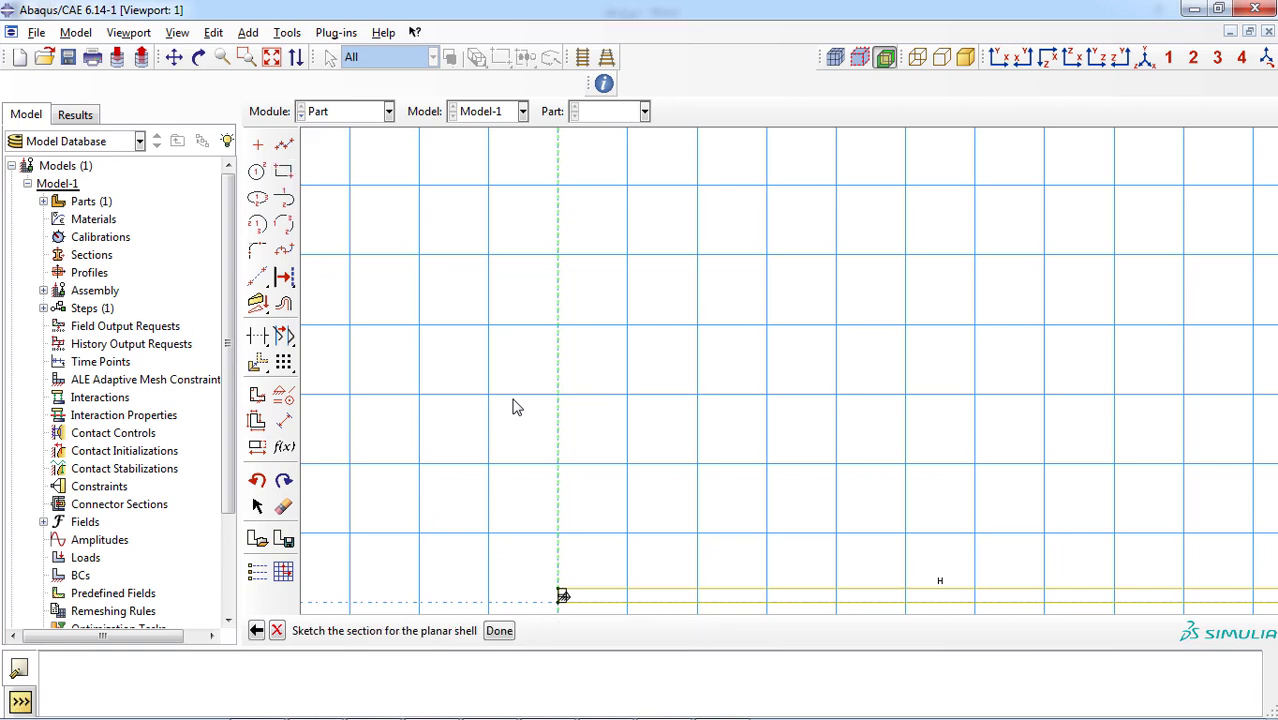
# Finish the blank's section sketch and switch to the Property module.
pyautogui.click(496, 631)
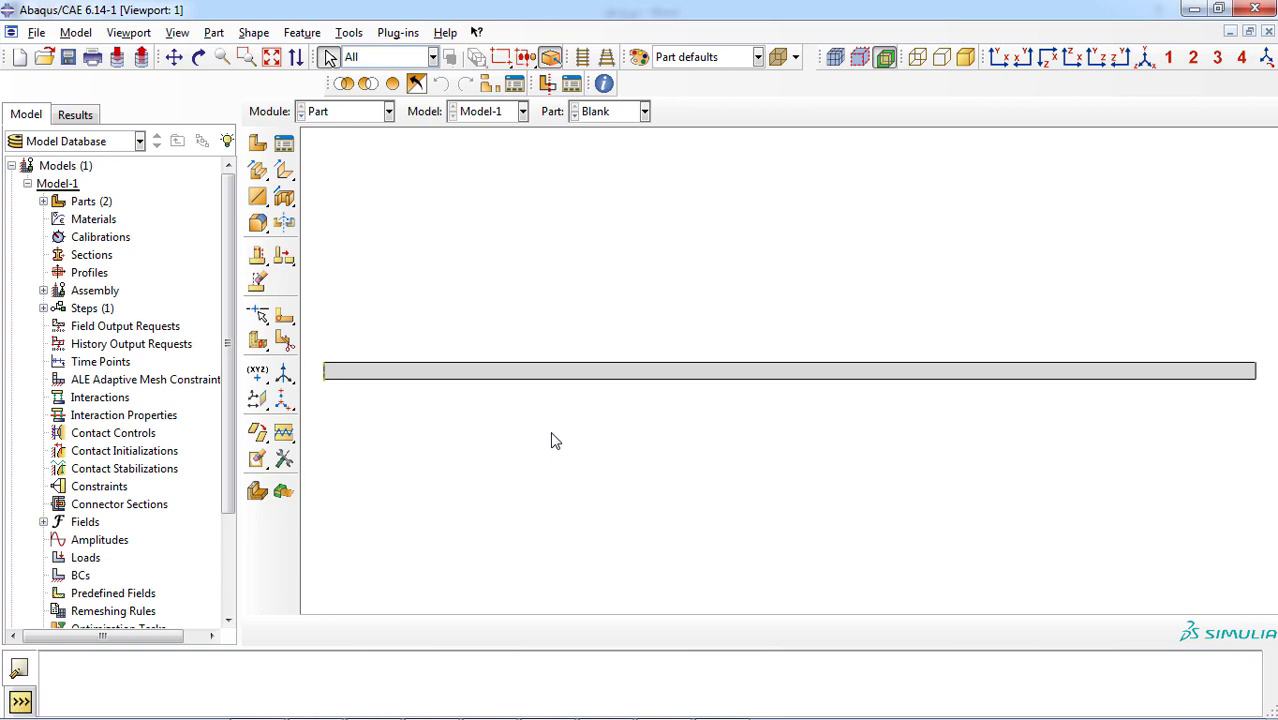
pyautogui.click(390, 111)
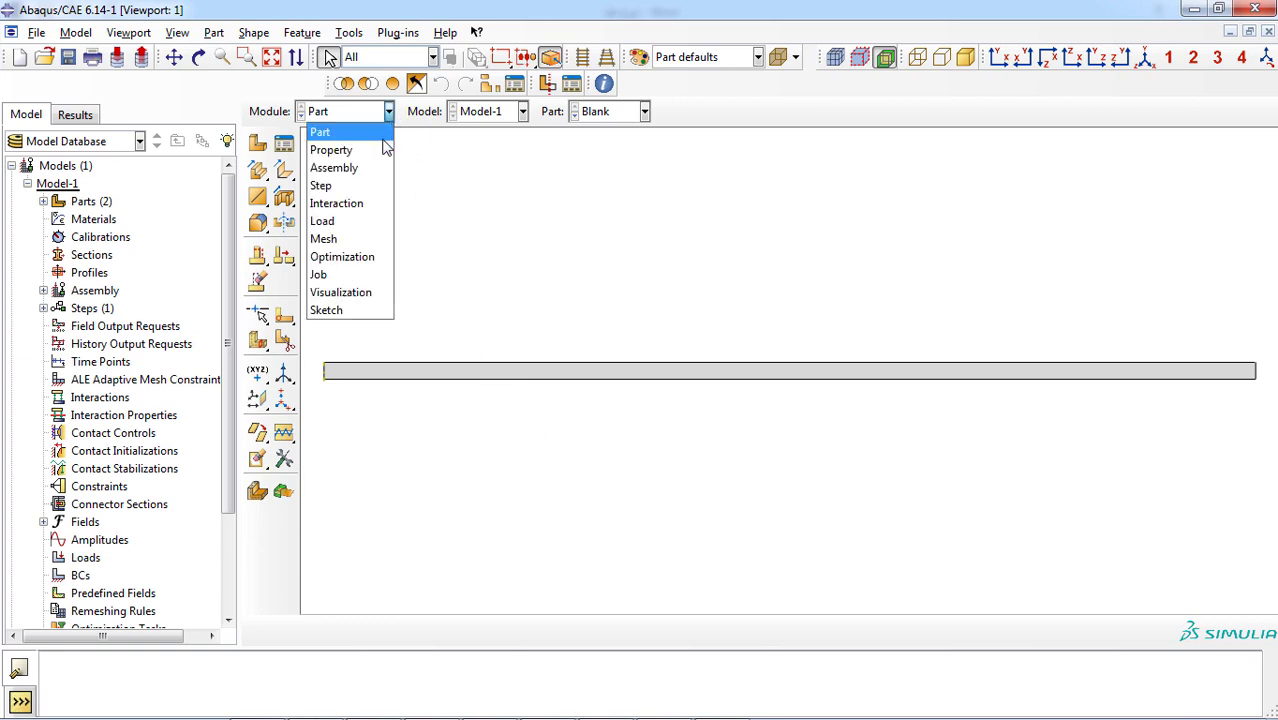
pyautogui.click(383, 151)
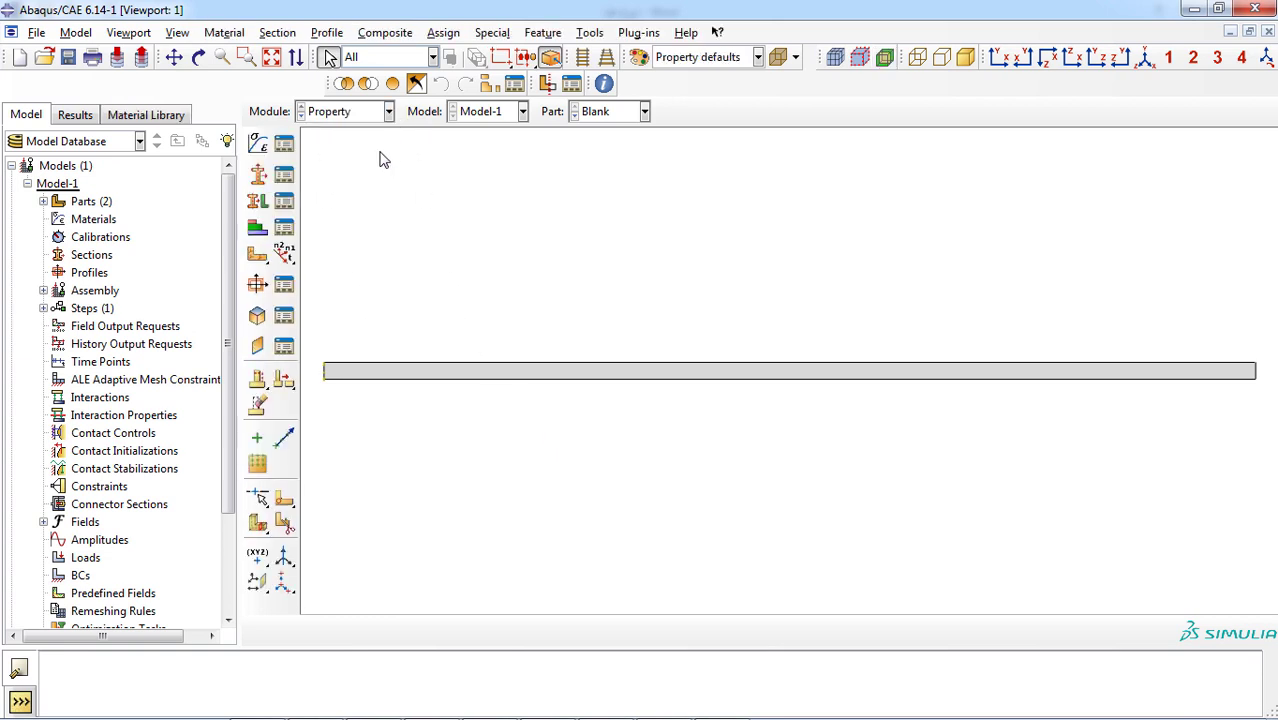
pyautogui.moveTo(380, 271); pyautogui.dragTo(531, 401)
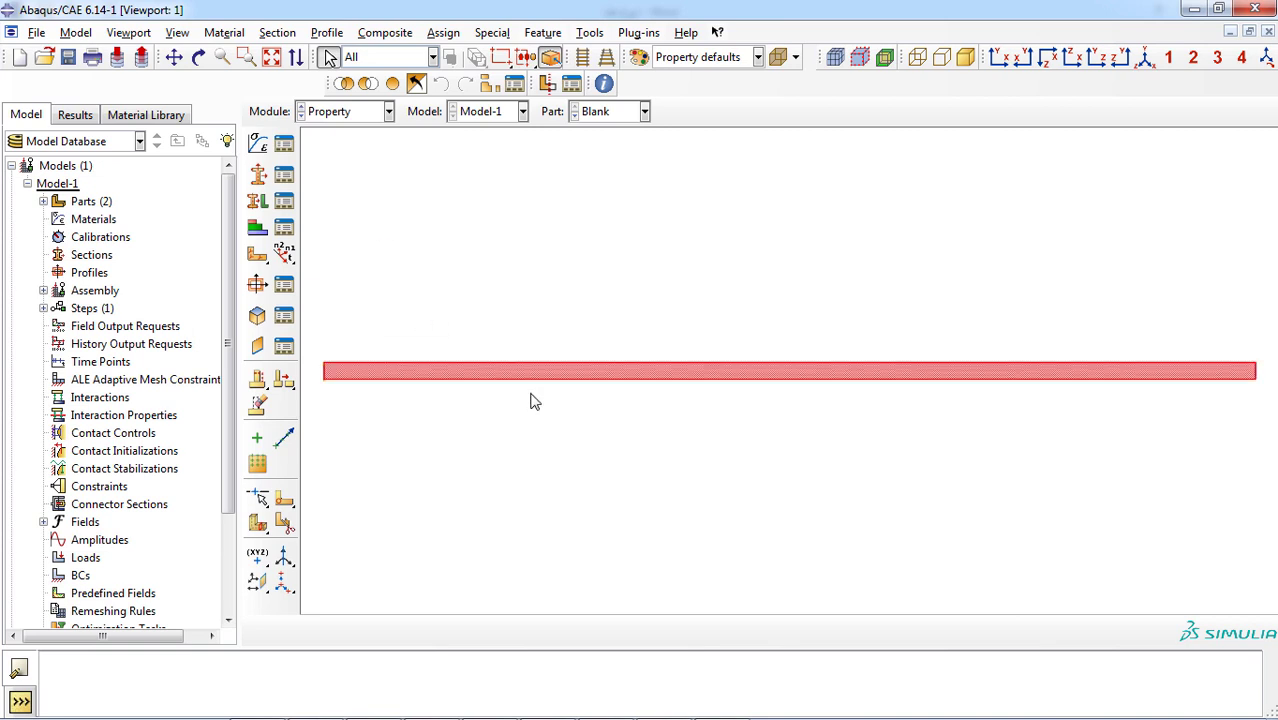
pyautogui.click(531, 401)
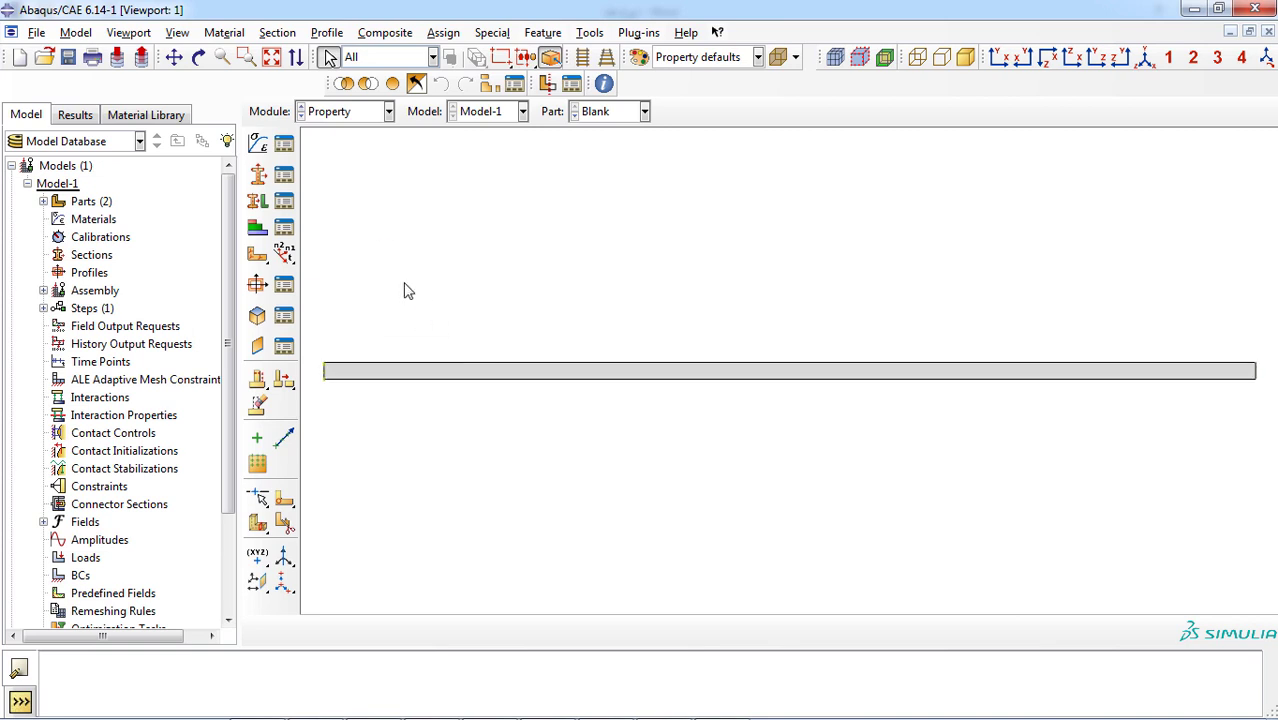
# Create a material named steel and add an Elastic behavior to it.
pyautogui.click(259, 148)
pyautogui.write('steel')
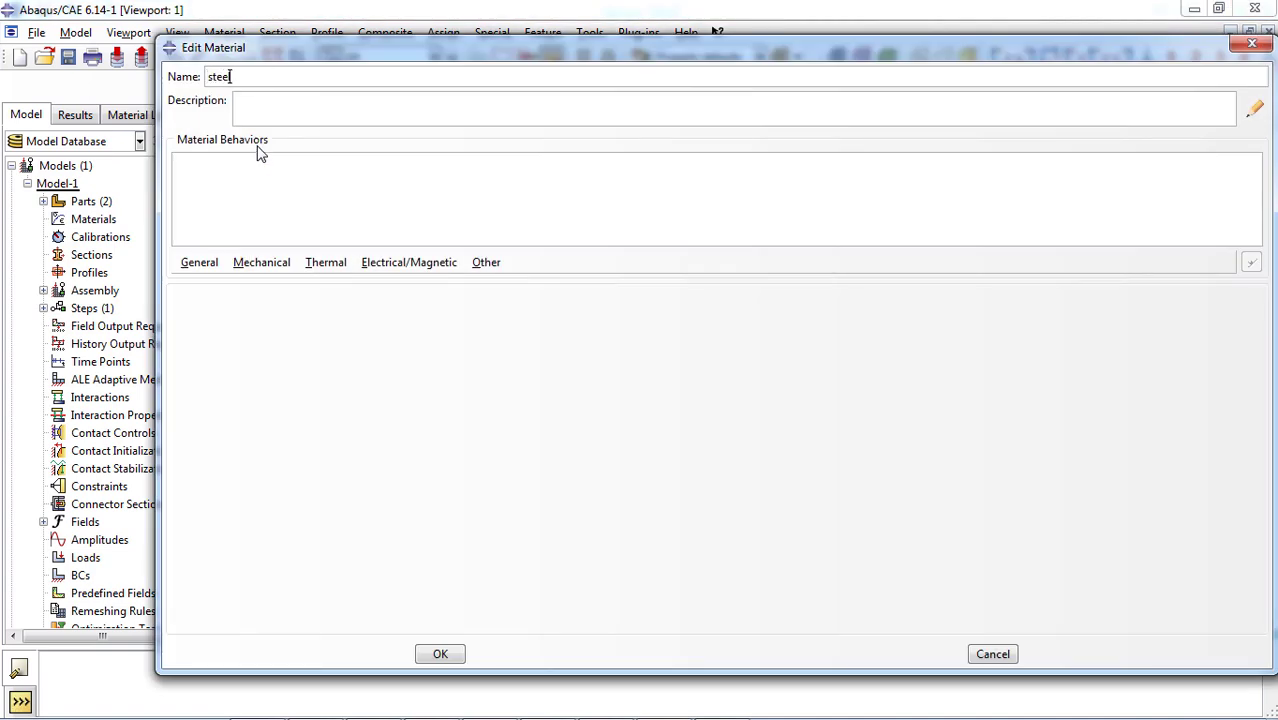
pyautogui.write('e')
pyautogui.click(292, 268)
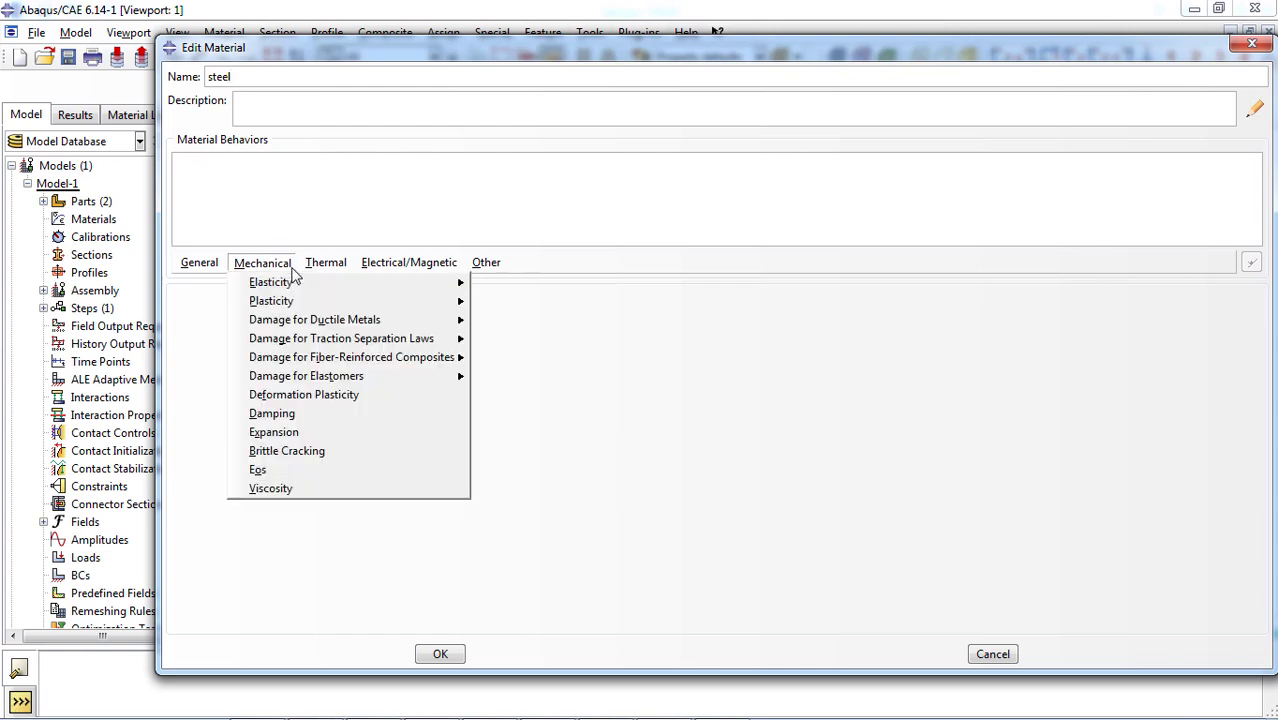
pyautogui.click(326, 262)
pyautogui.moveTo(287, 270)
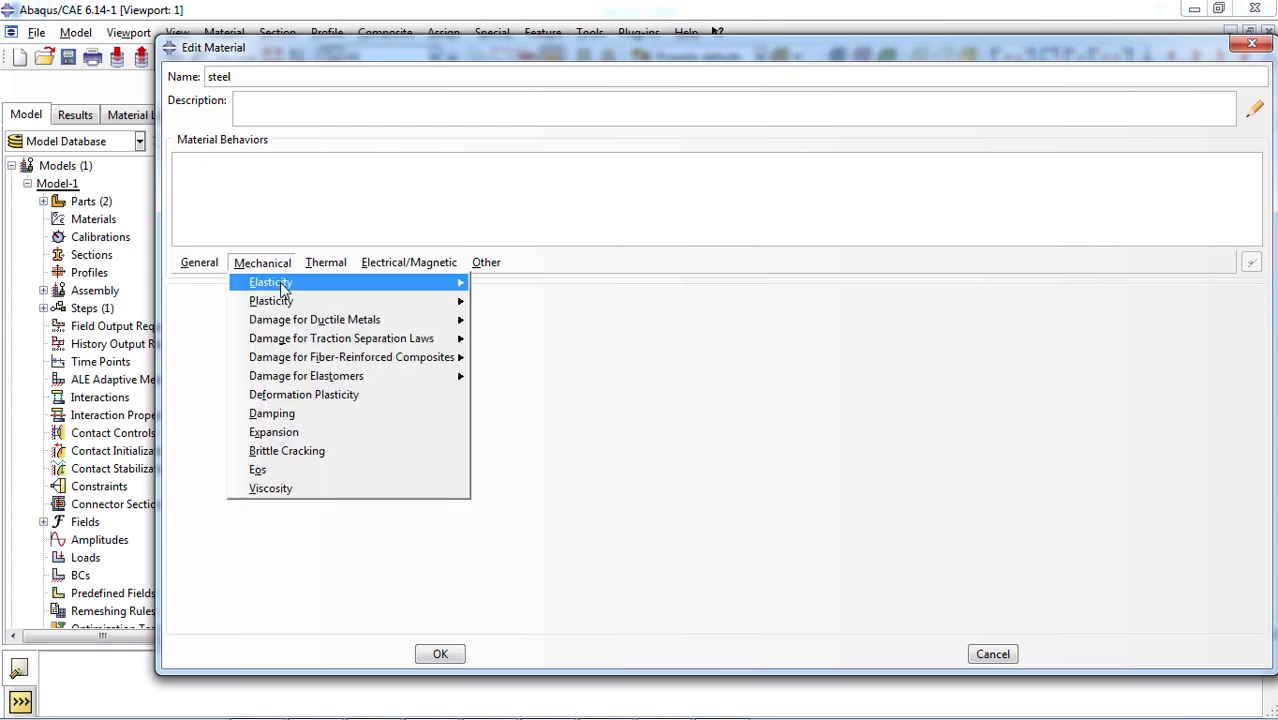
pyautogui.moveTo(386, 285)
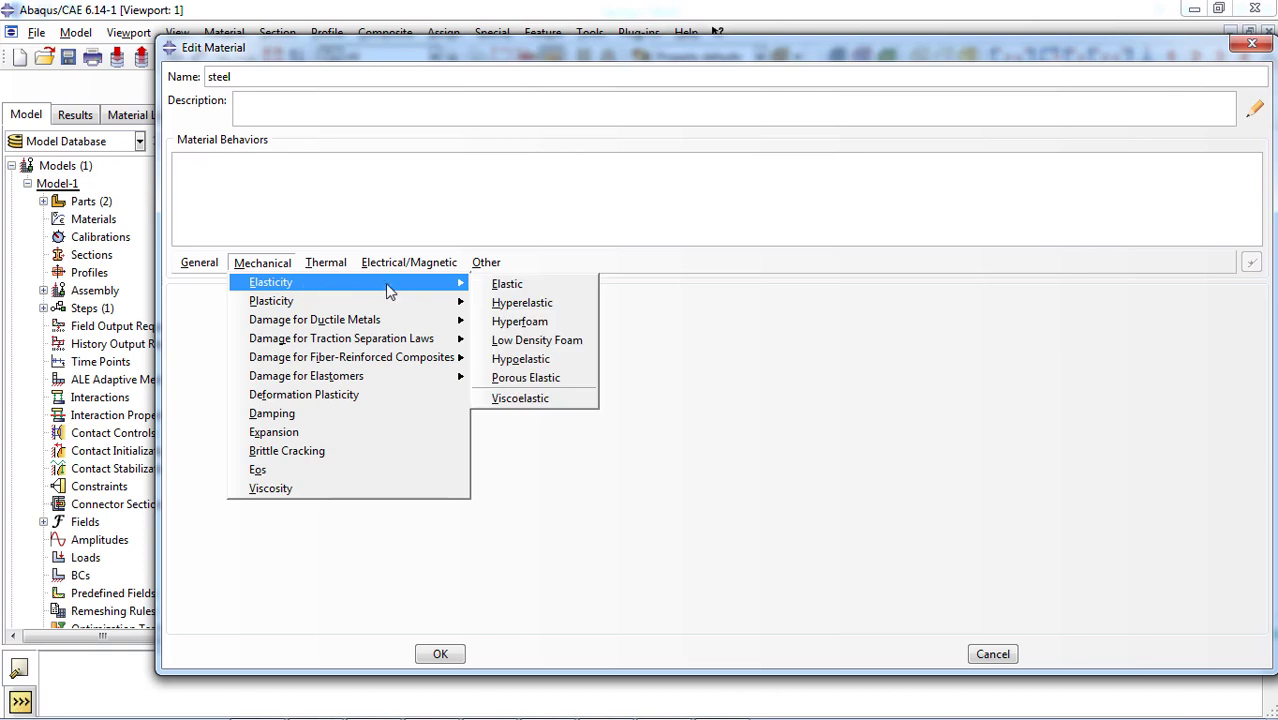
pyautogui.click(572, 287)
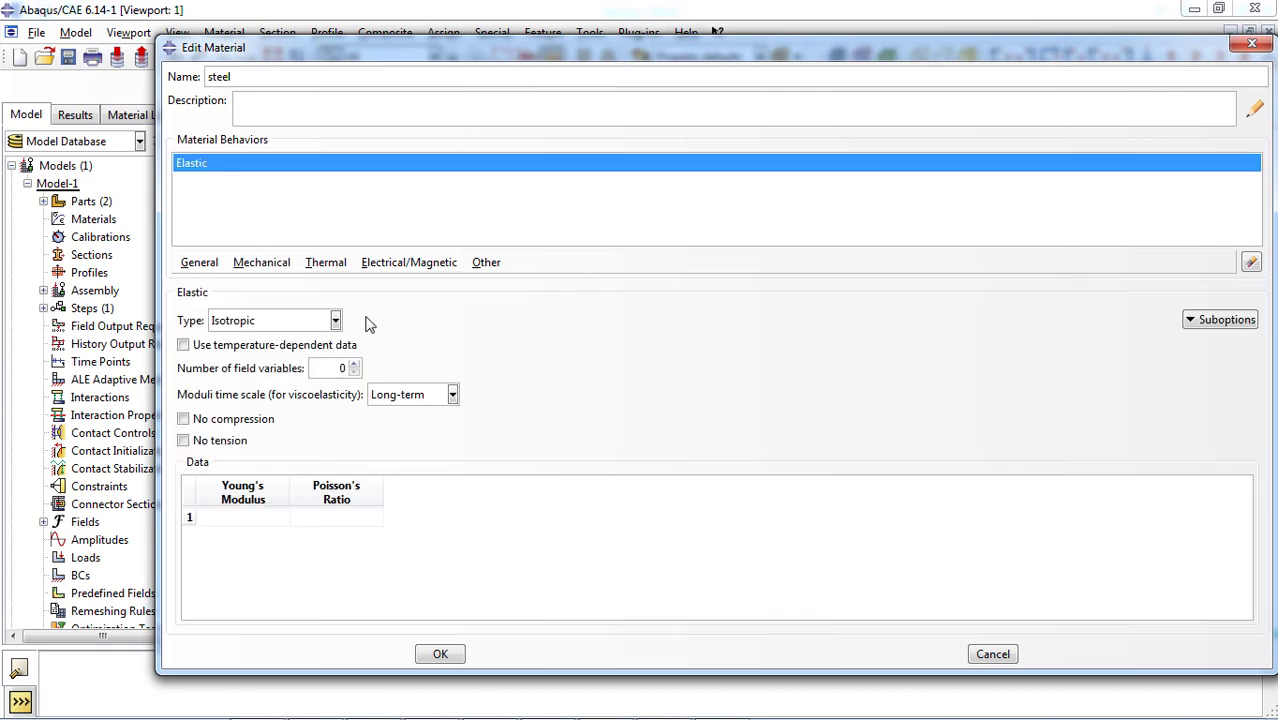
# Define the elasticity as Isotropic with Young's modulus 2e5 and Poisson's ratio 0.3.
pyautogui.click(336, 321)
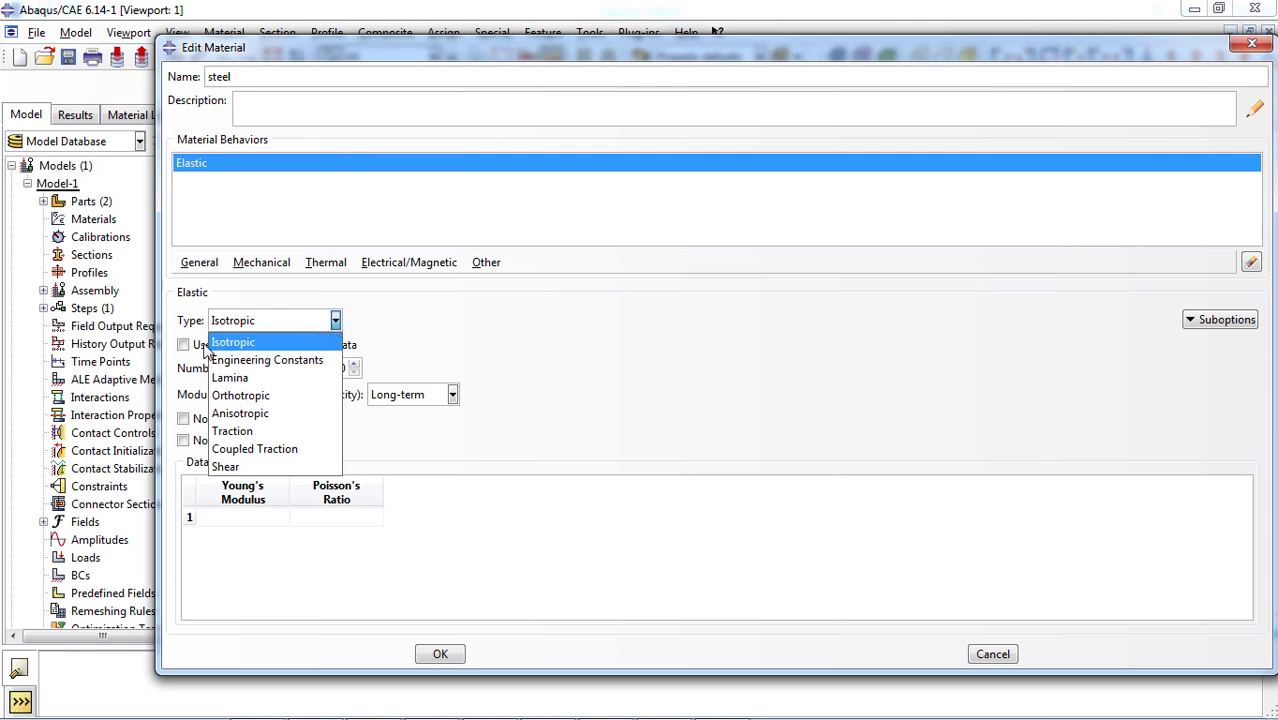
pyautogui.click(323, 344)
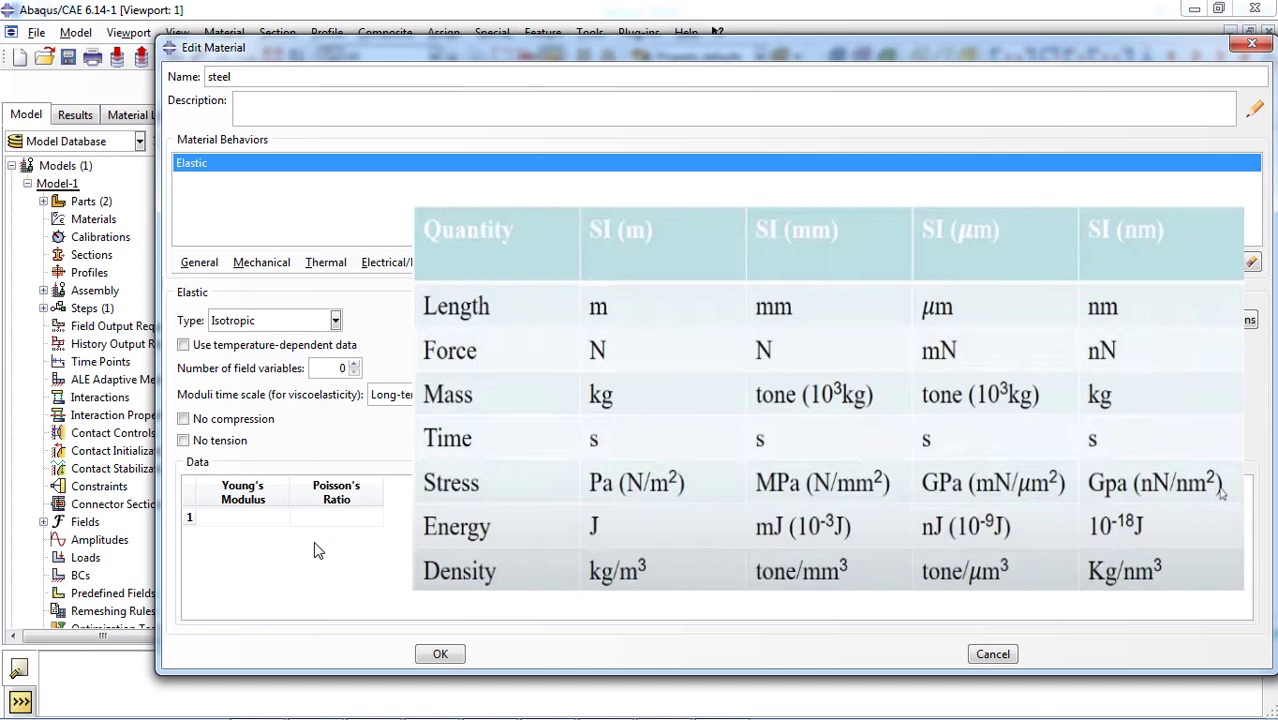
pyautogui.click(270, 517)
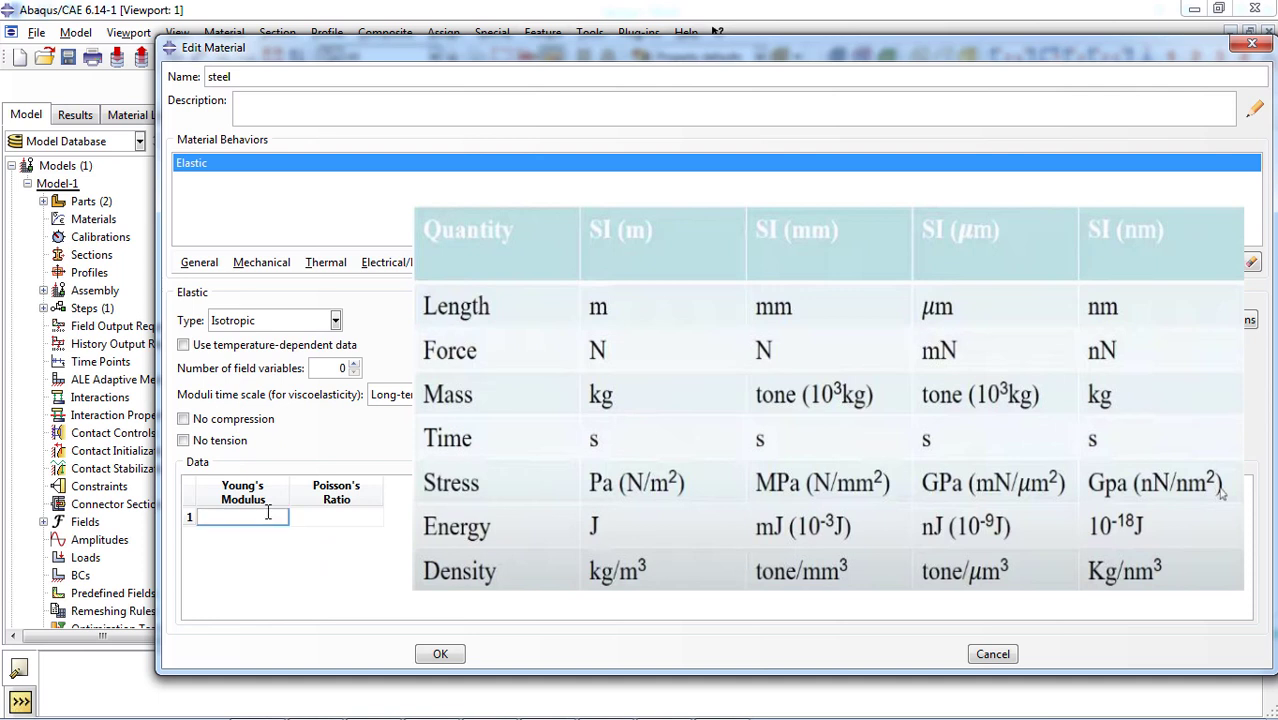
pyautogui.write('2e5')
pyautogui.click(317, 518)
pyautogui.write('0.3')
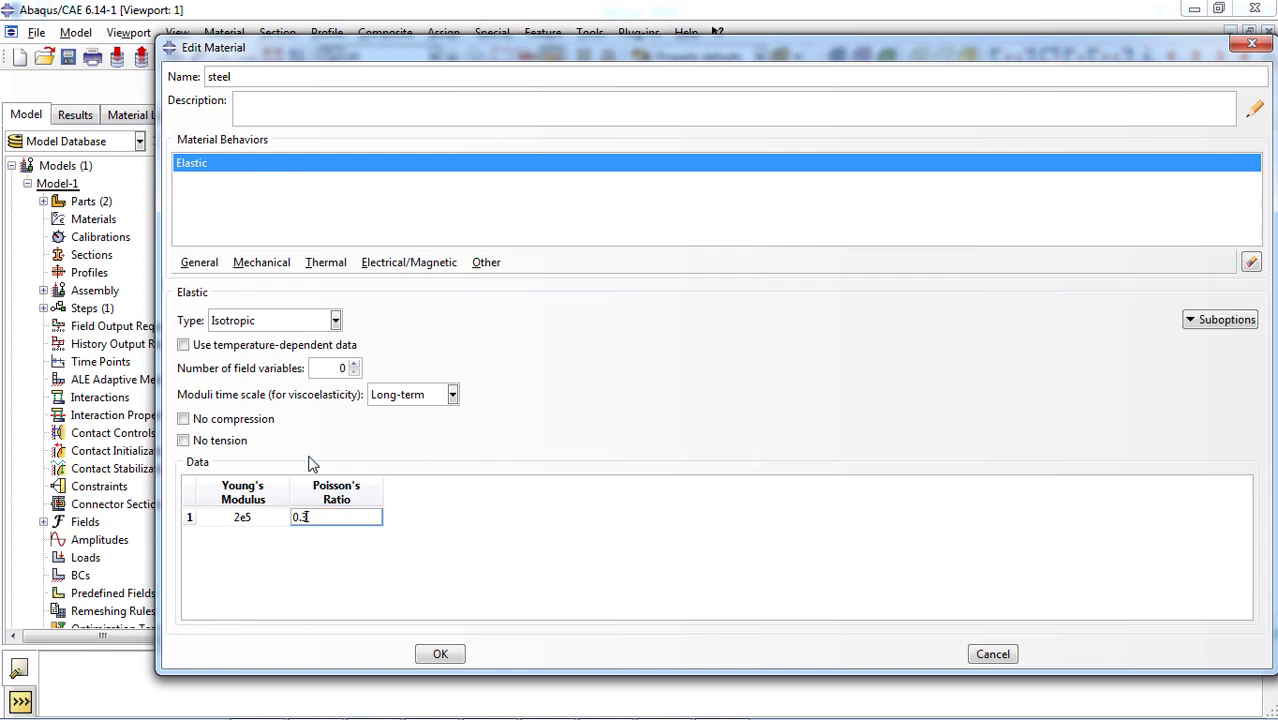
# Add a Plastic behavior with Isotropic hardening to the steel material.
pyautogui.click(289, 266)
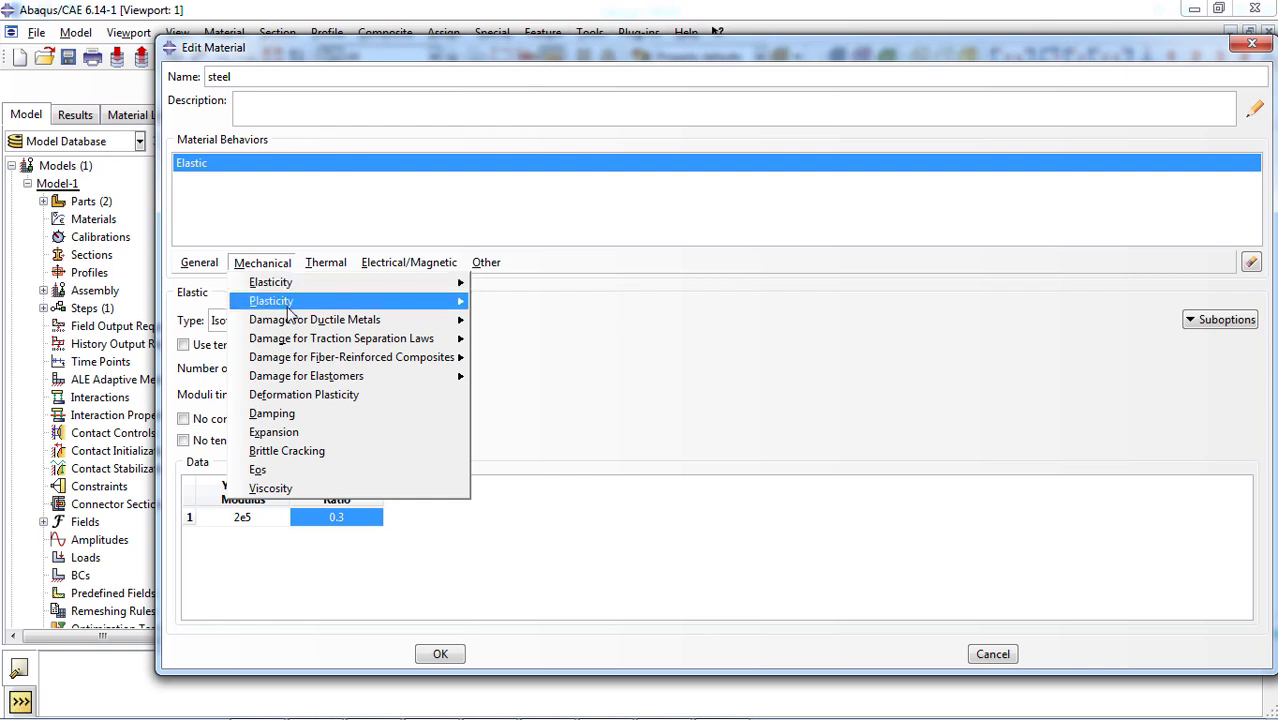
pyautogui.moveTo(352, 308)
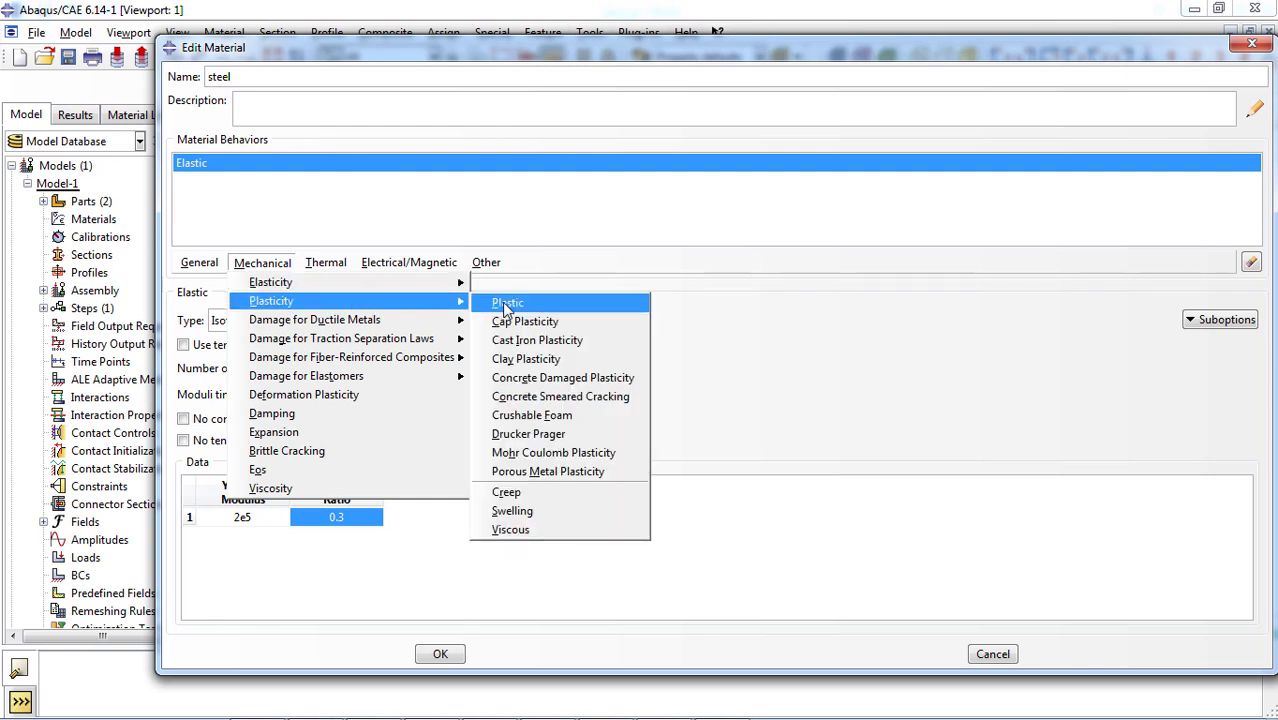
pyautogui.click(590, 306)
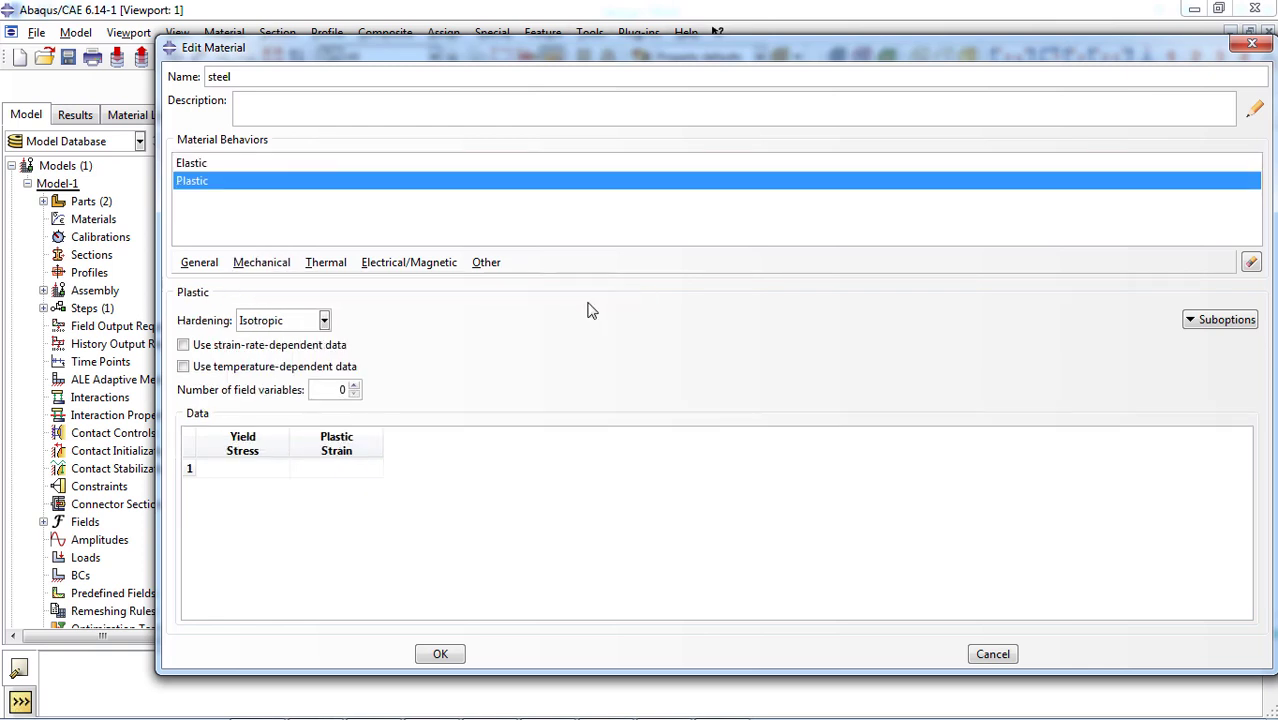
pyautogui.click(323, 320)
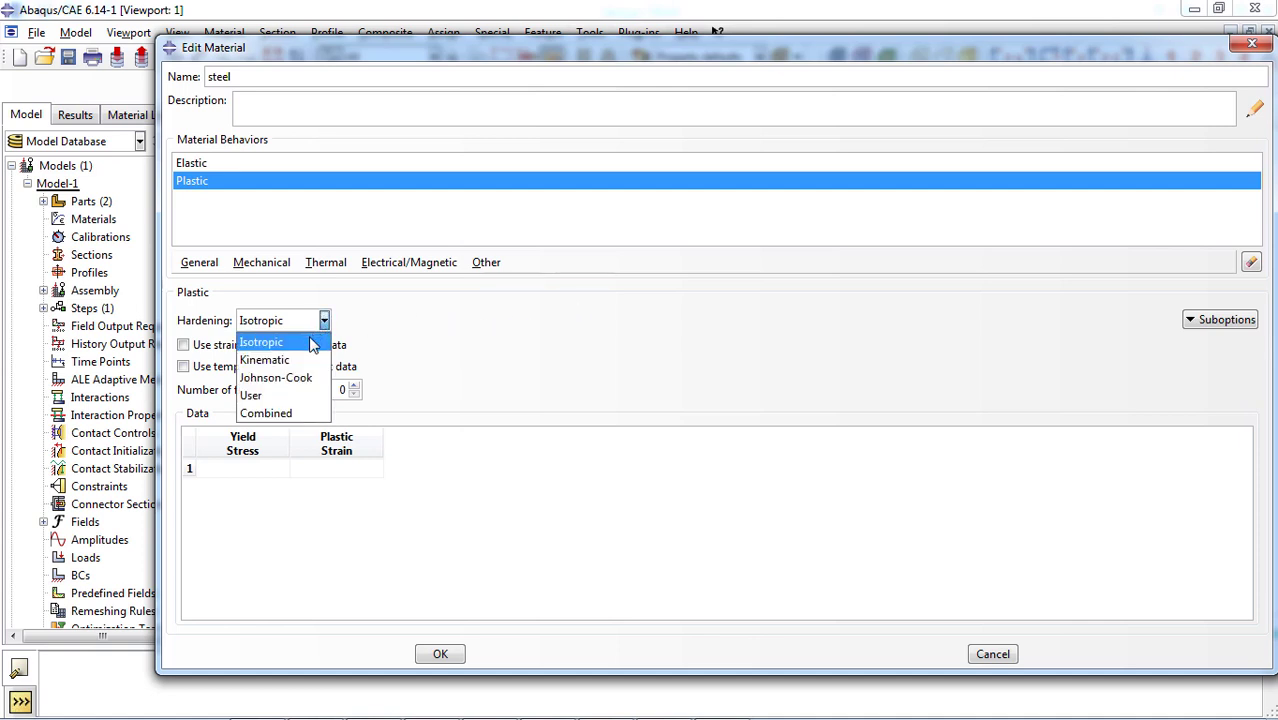
pyautogui.click(313, 344)
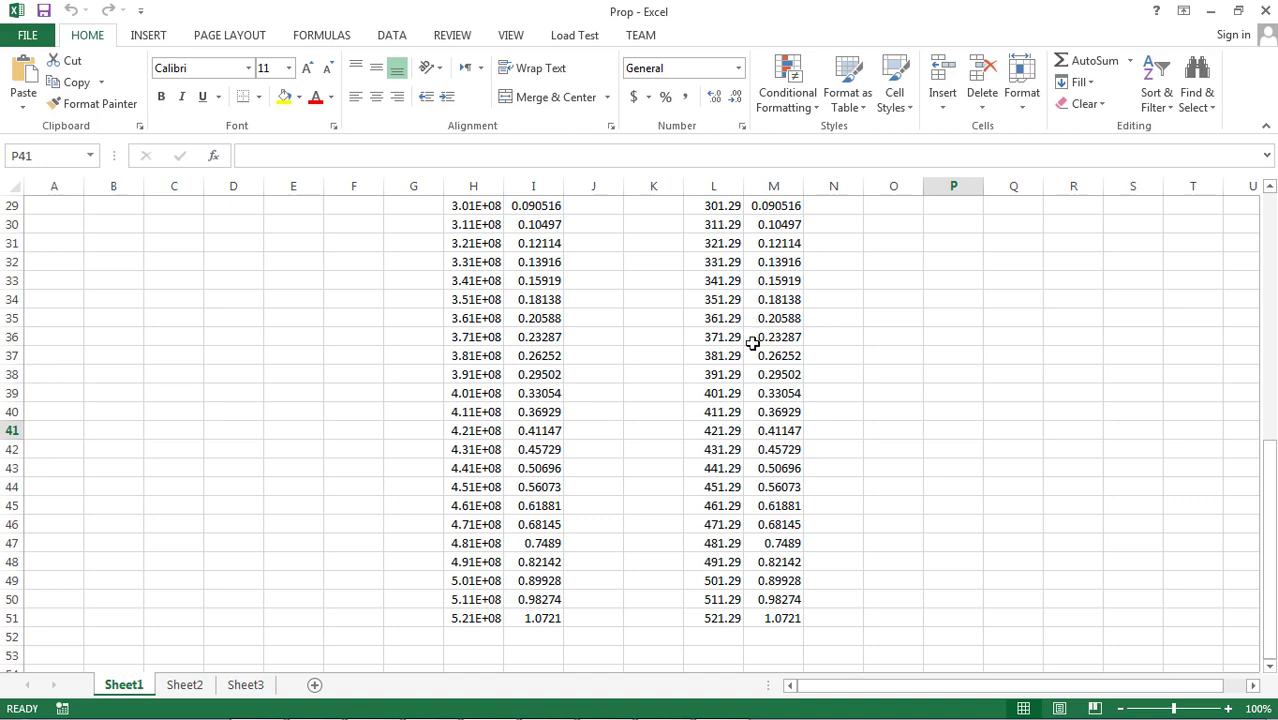
# In the Prop workbook in Excel, copy the Stress and Strain values in L8:M51.
pyautogui.scroll(10, 745, 330)
pyautogui.moveTo(722, 337); pyautogui.dragTo(765, 340)
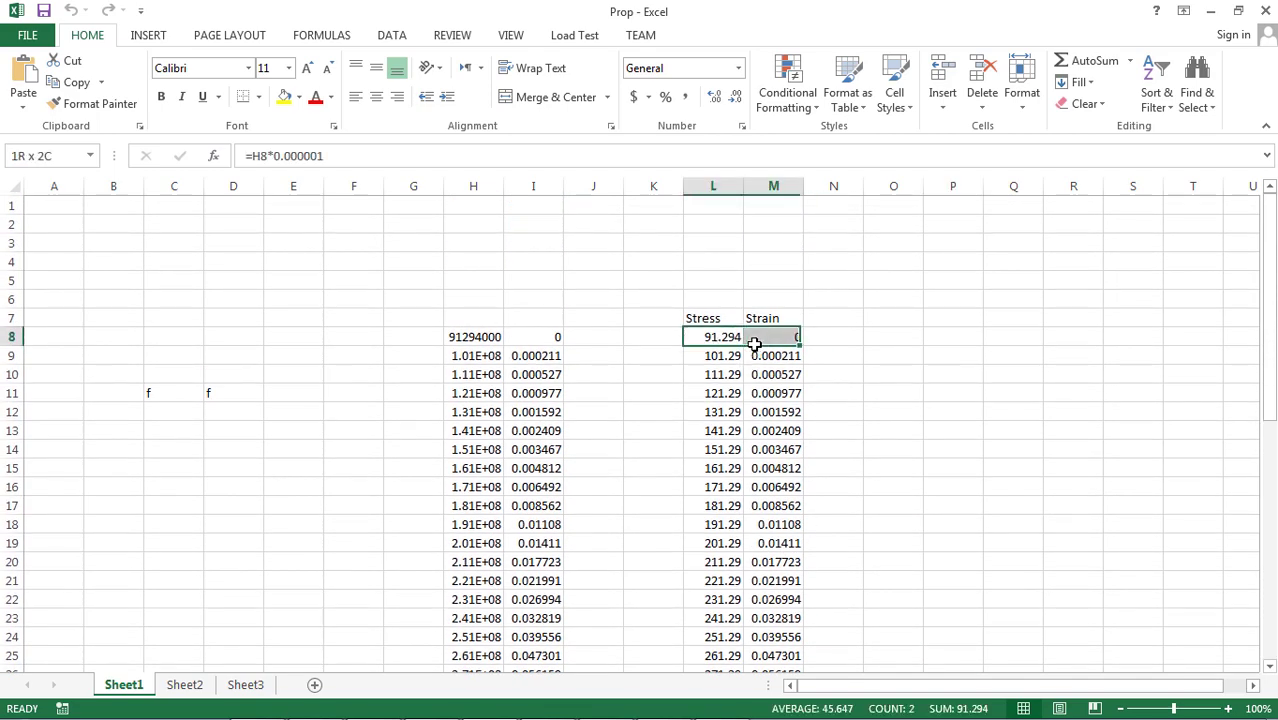
pyautogui.hotkey('ctrl', 'shift', 'Down')
pyautogui.hotkey('ctrl', 'c')
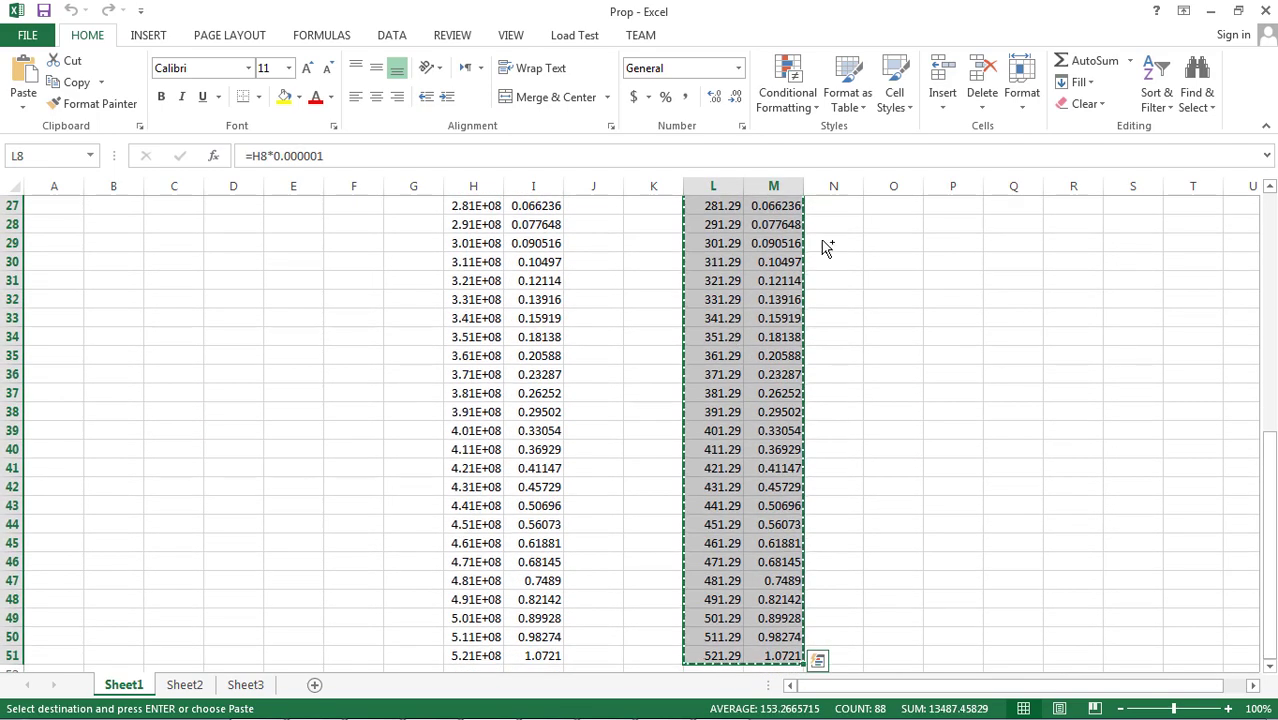
# Return to Abaqus/CAE, paste the copied data into the yield stress and plastic strain table, and save the steel material.
pyautogui.click(1210, 11)
pyautogui.click(260, 469)
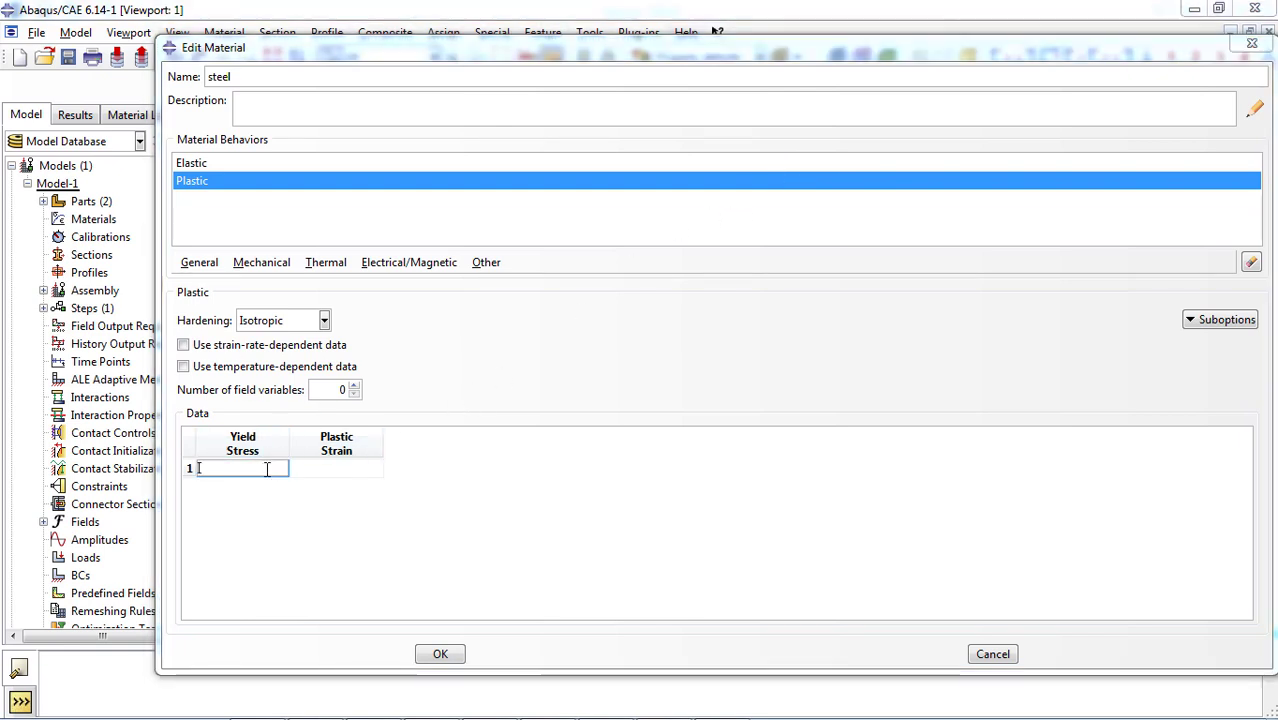
pyautogui.hotkey('ctrl', 'v')
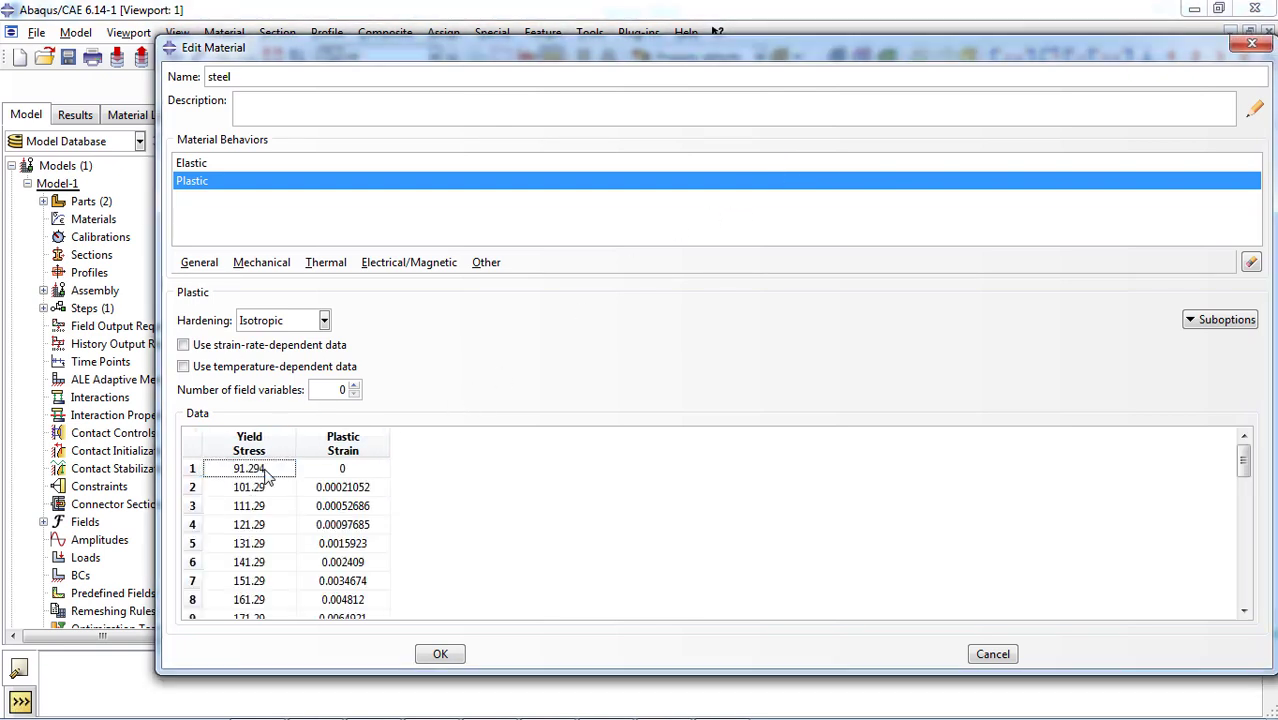
pyautogui.click(443, 654)
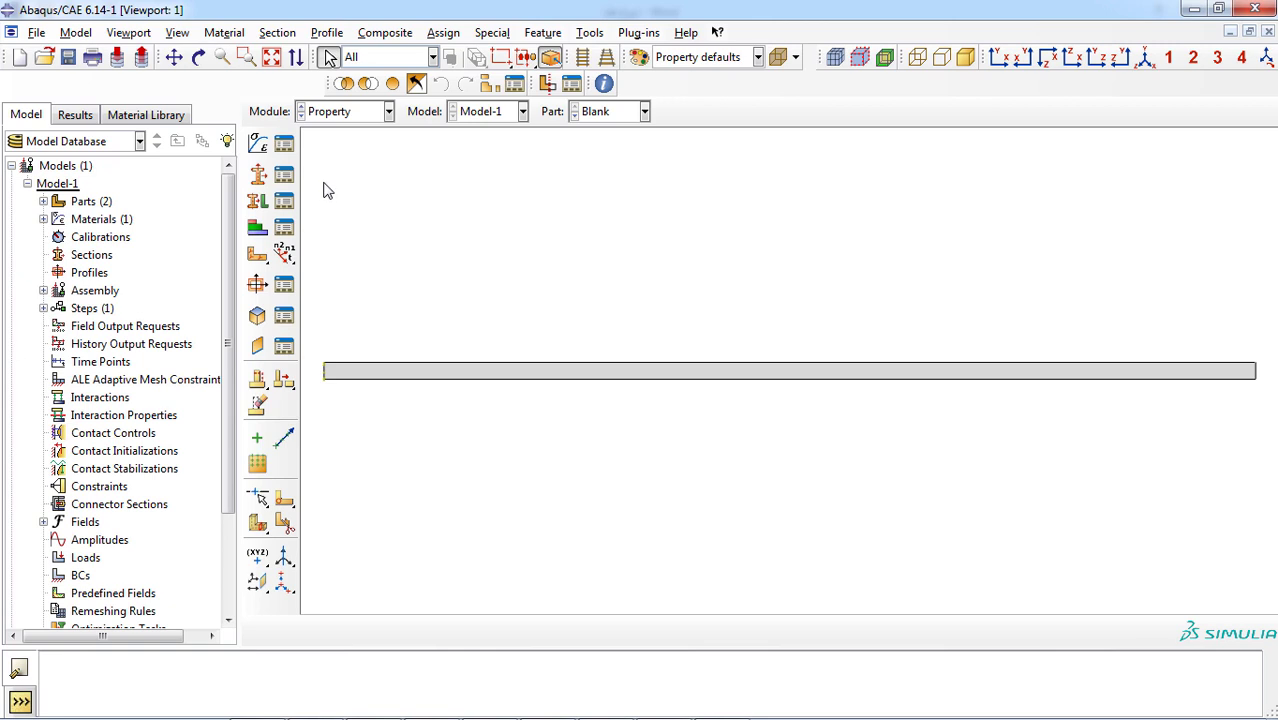
# Create a solid homogeneous section named steel that uses the steel material, without a plane stress/strain thickness.
pyautogui.click(260, 176)
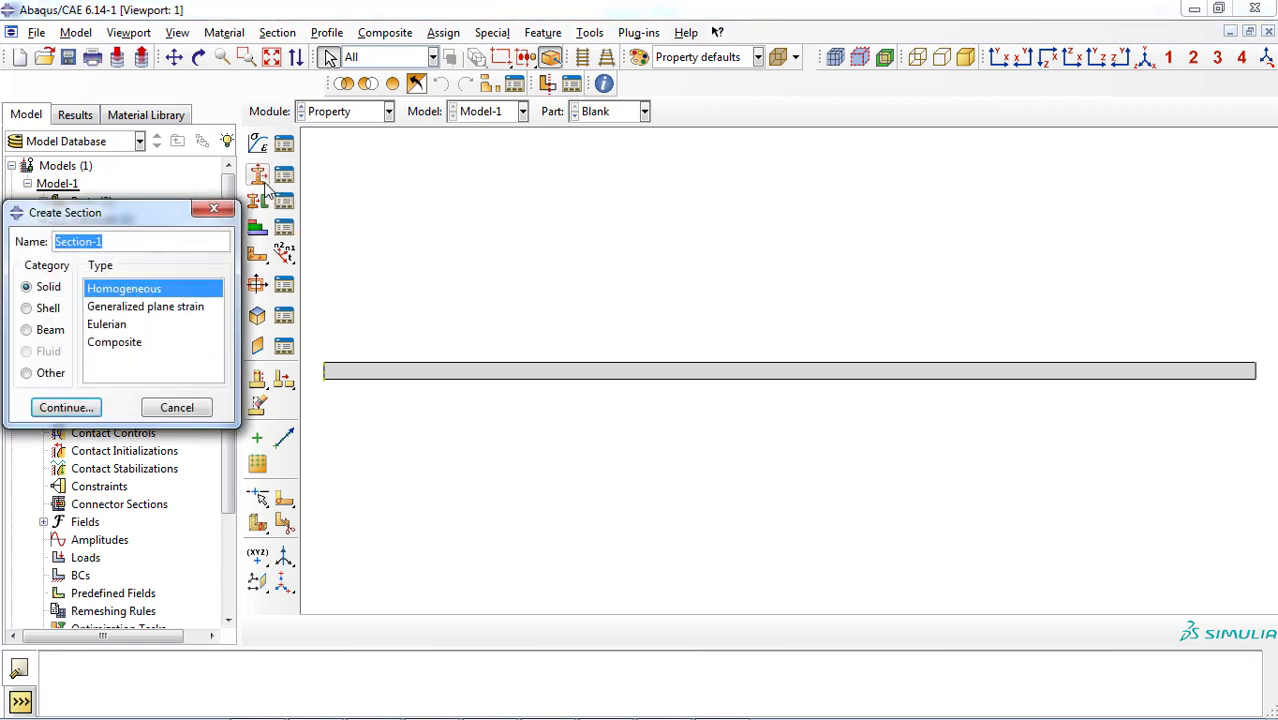
pyautogui.write('steel')
pyautogui.click(40, 291)
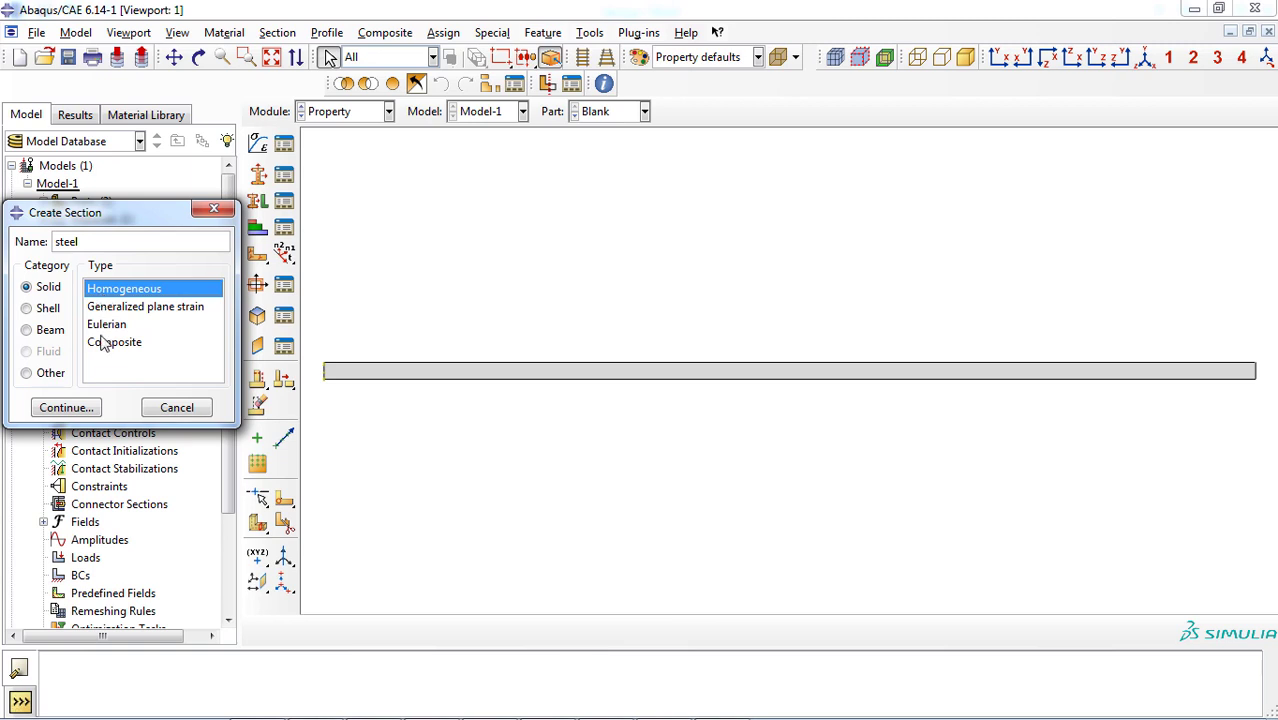
pyautogui.click(62, 408)
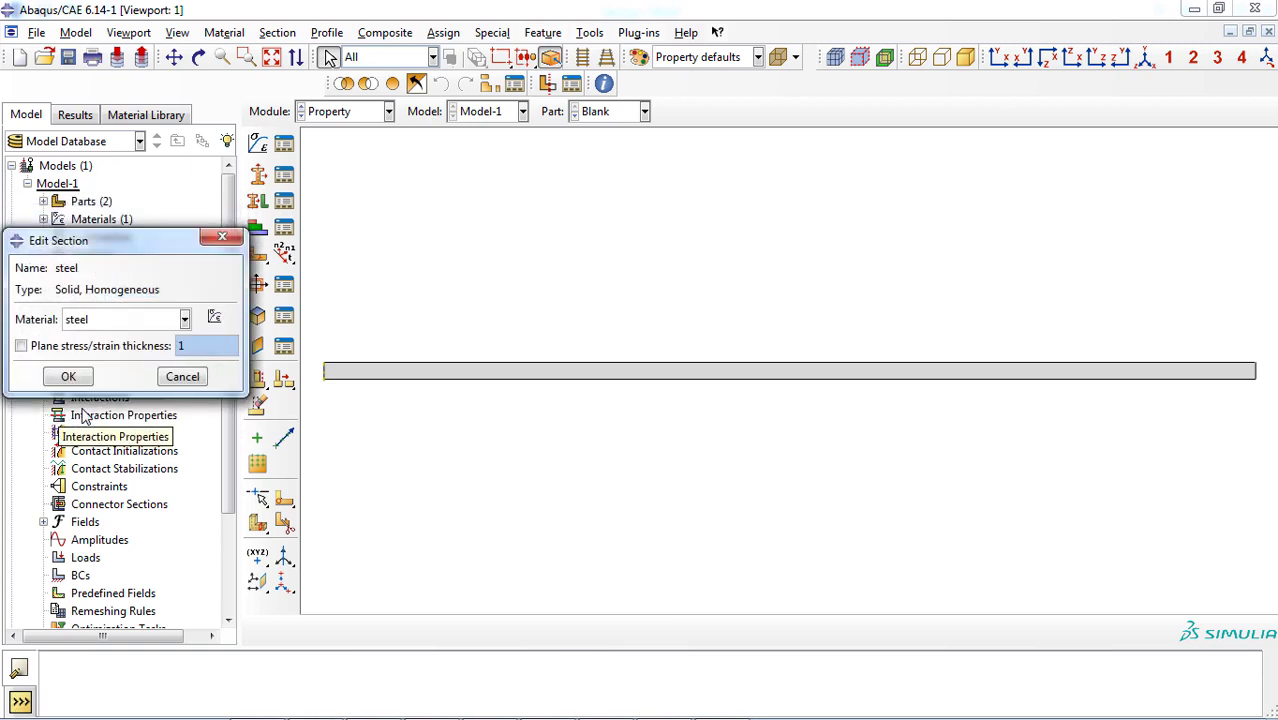
pyautogui.click(184, 319)
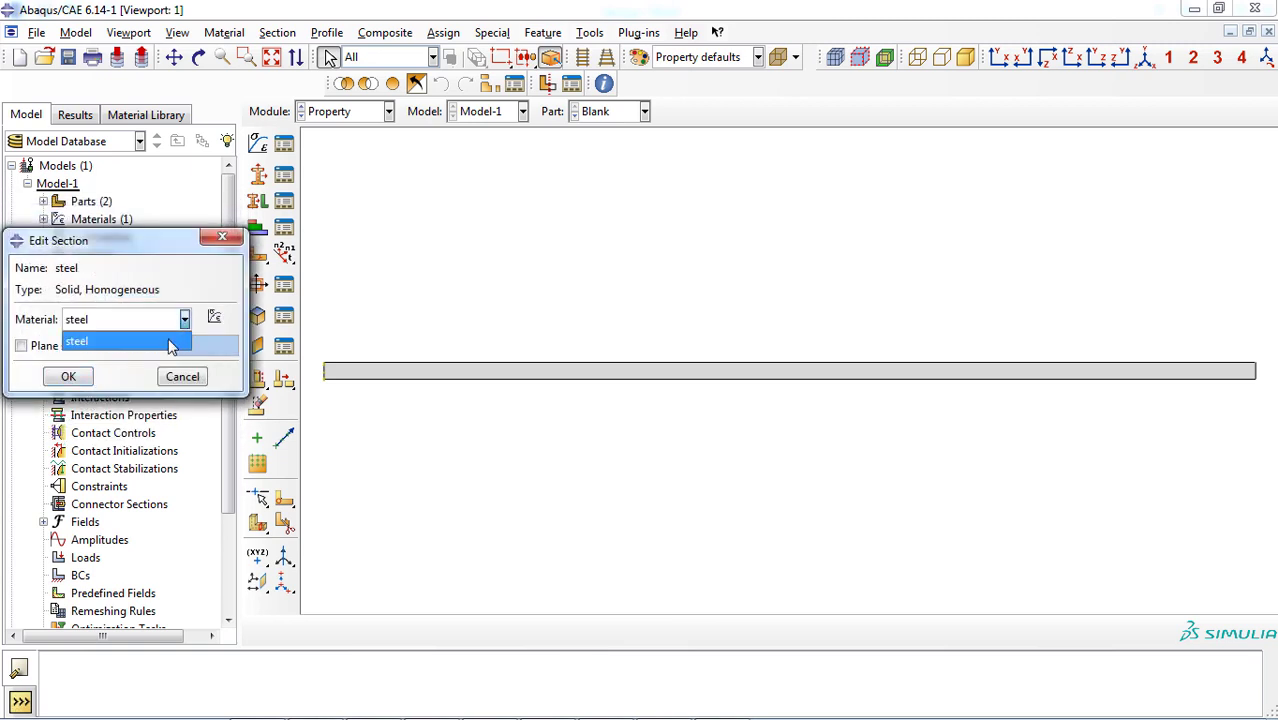
pyautogui.click(168, 345)
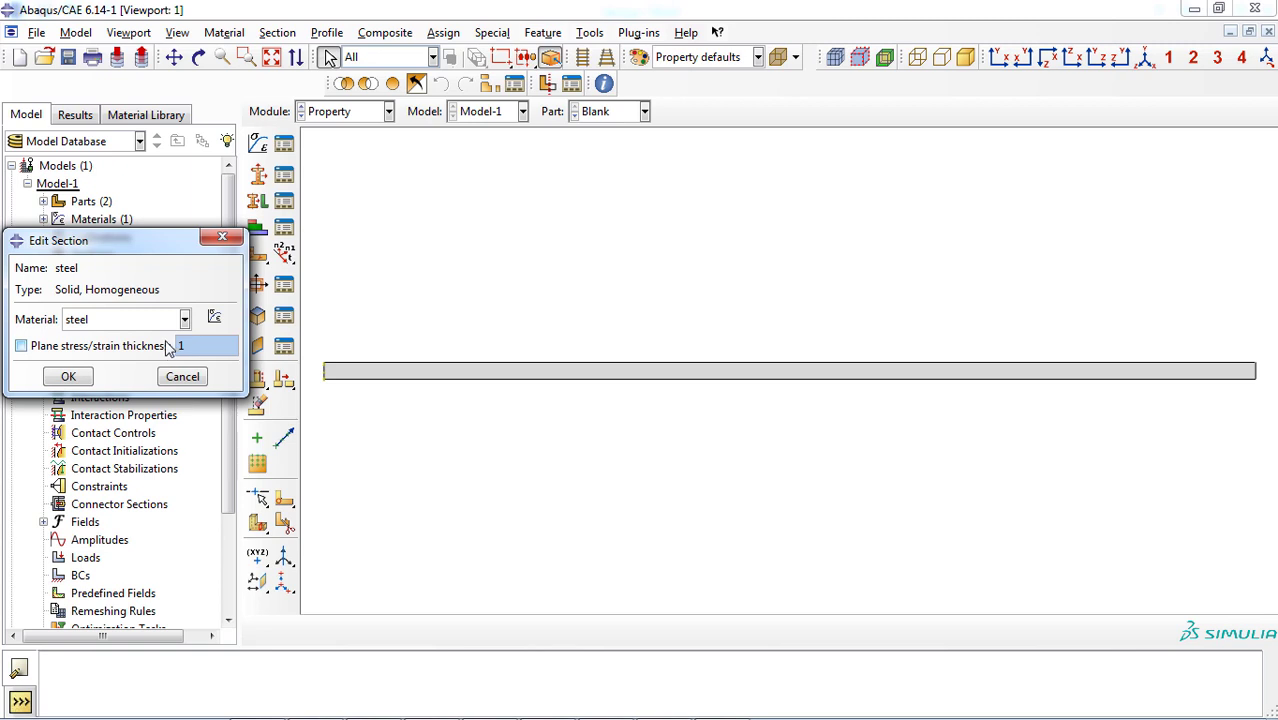
pyautogui.click(68, 377)
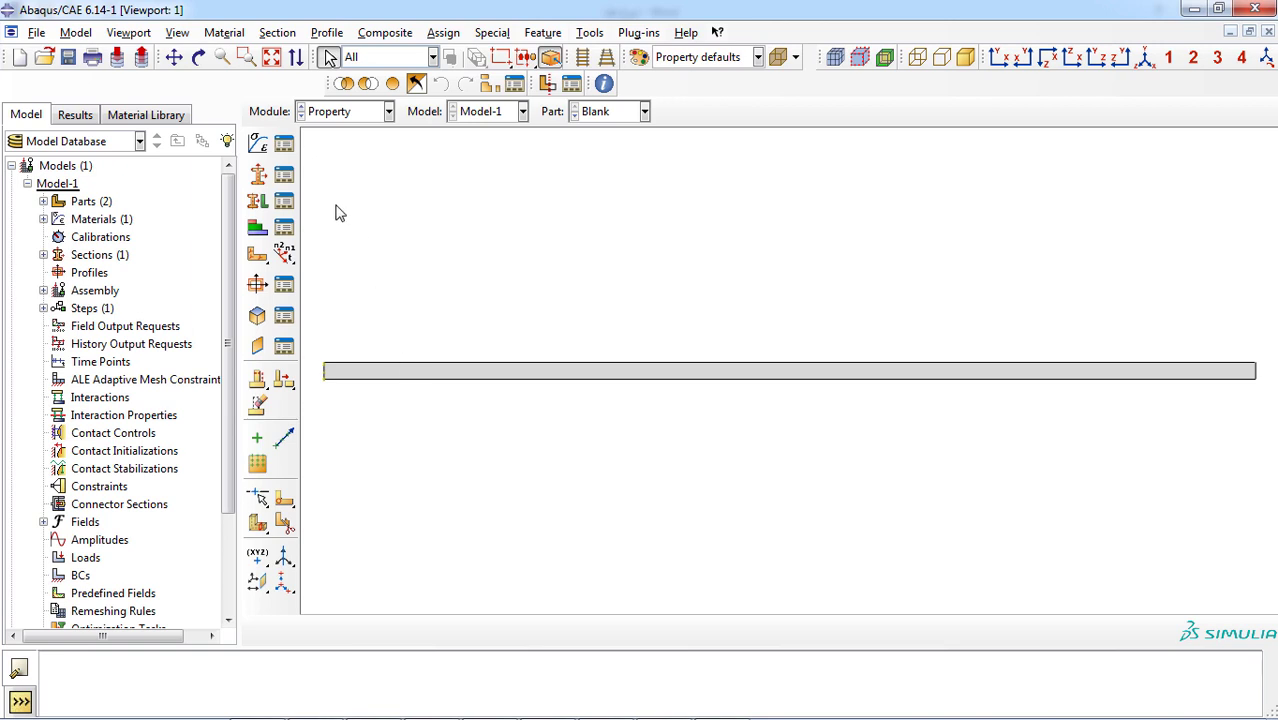
# Assign the steel section to the whole blank without creating a set, taking the thickness from the section.
pyautogui.click(258, 203)
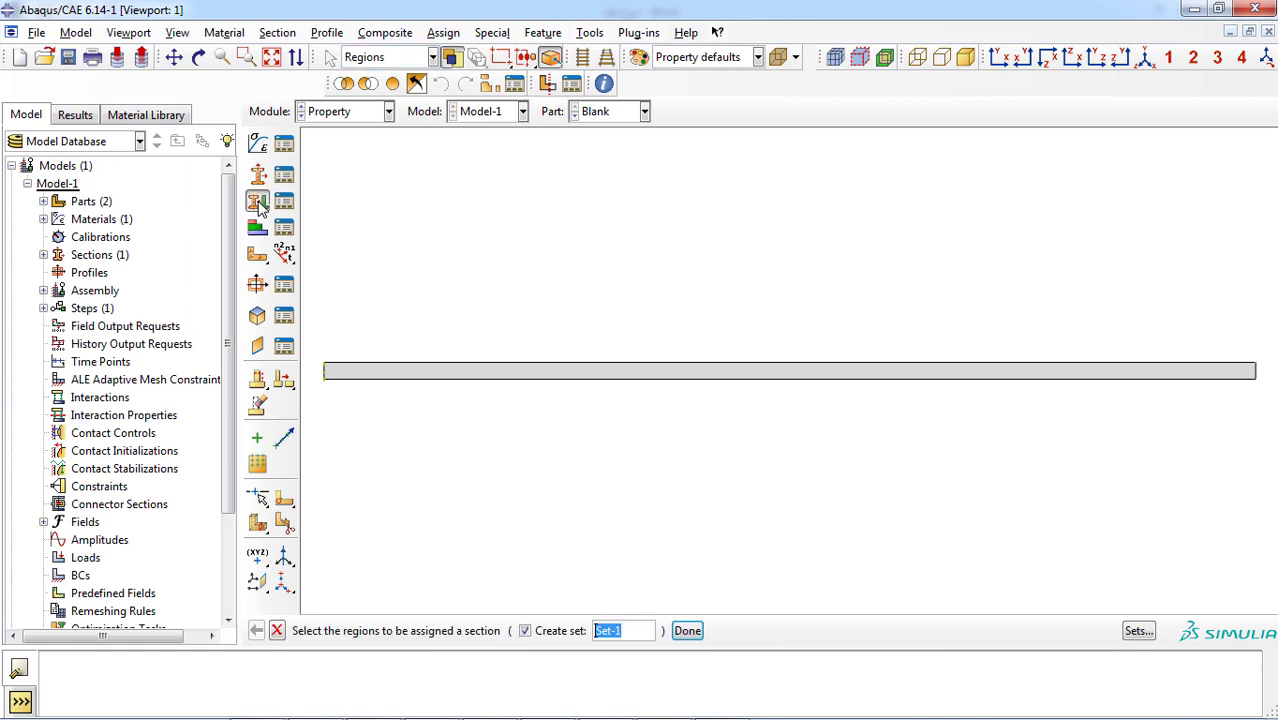
pyautogui.click(400, 373)
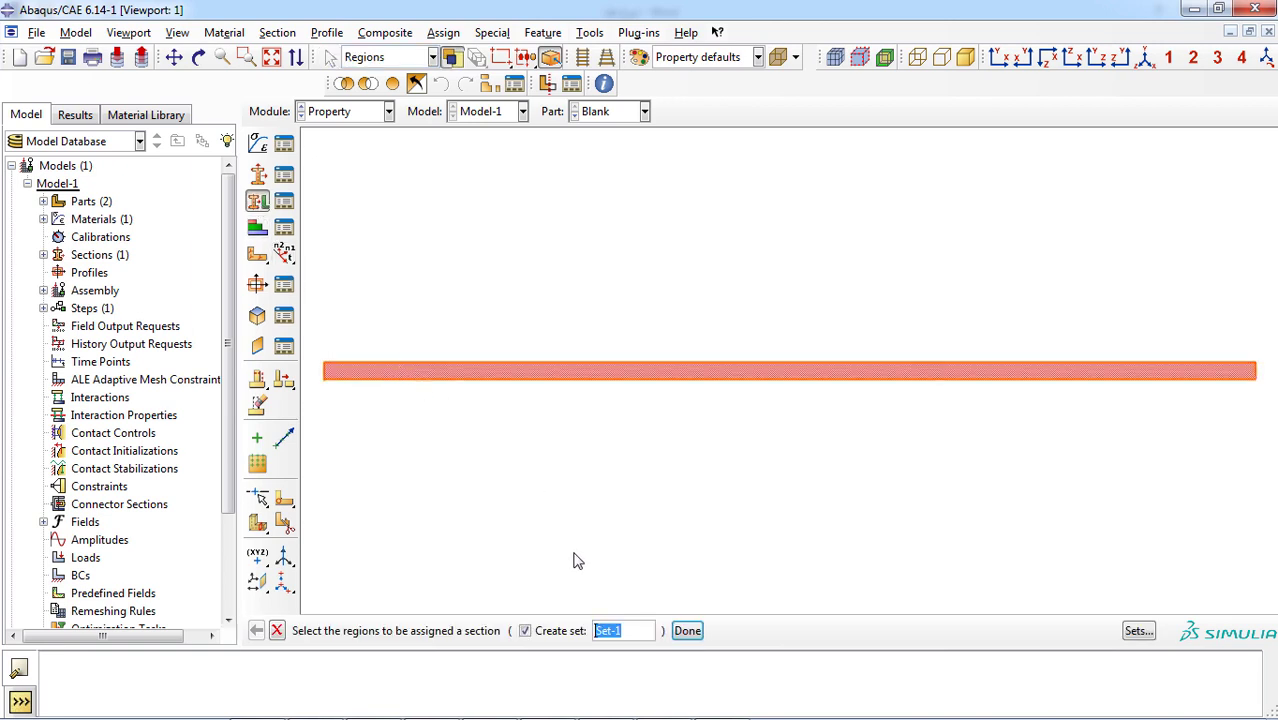
pyautogui.click(556, 631)
pyautogui.click(620, 631)
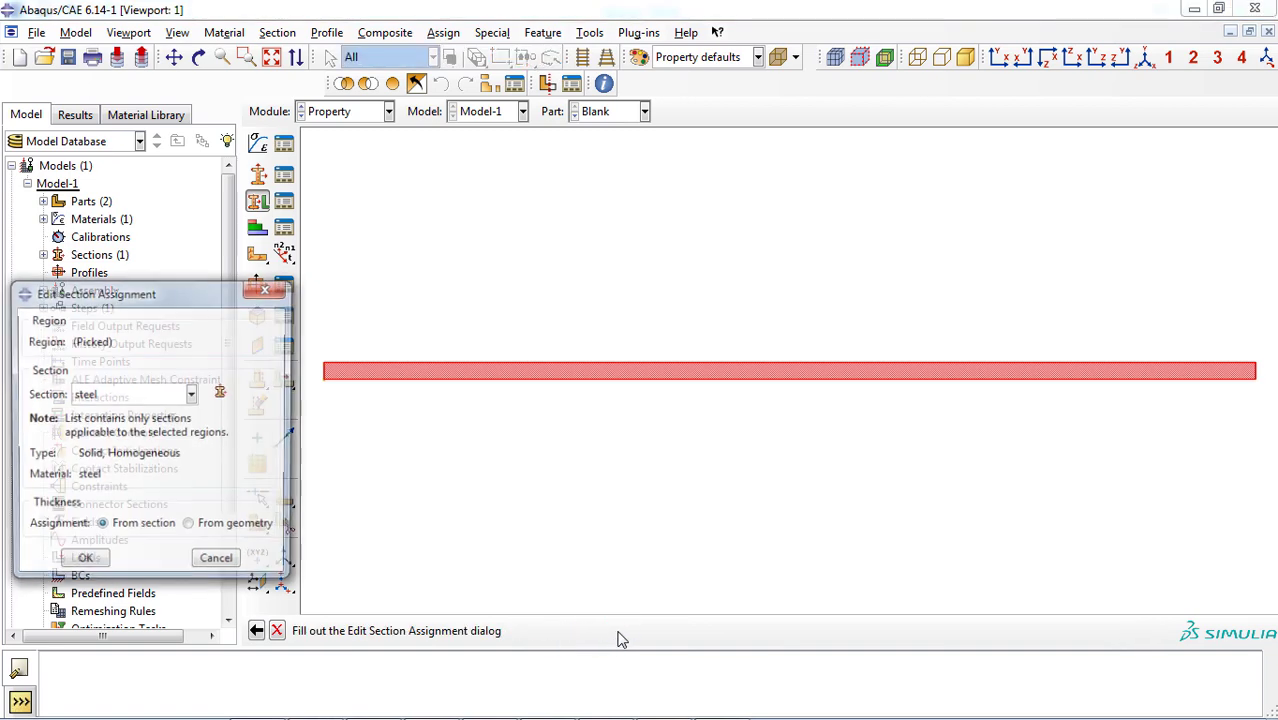
pyautogui.click(192, 395)
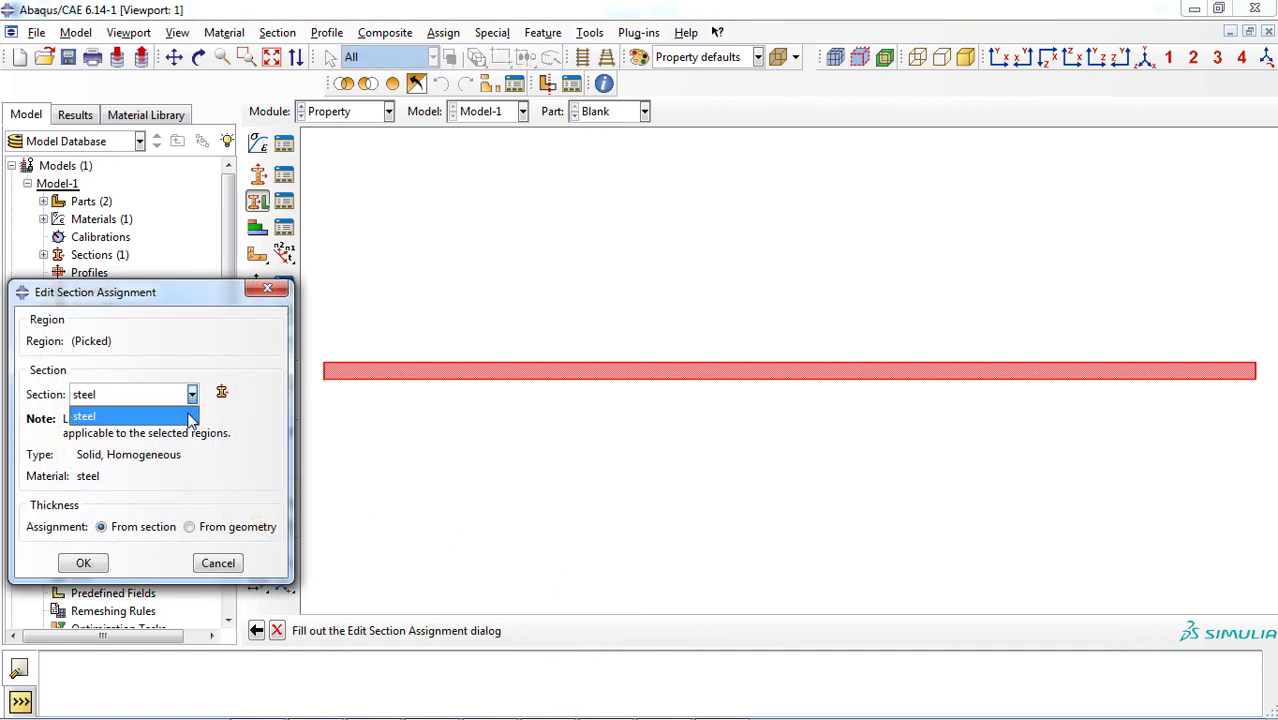
pyautogui.click(191, 418)
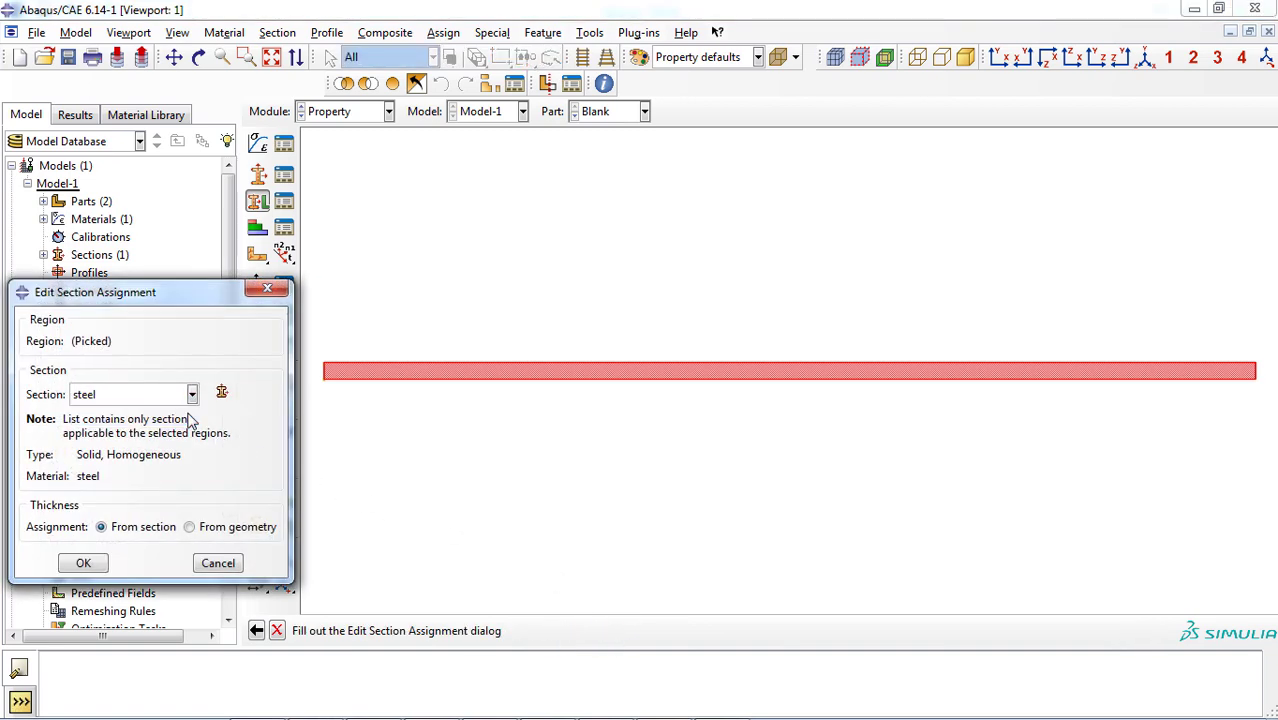
pyautogui.click(88, 564)
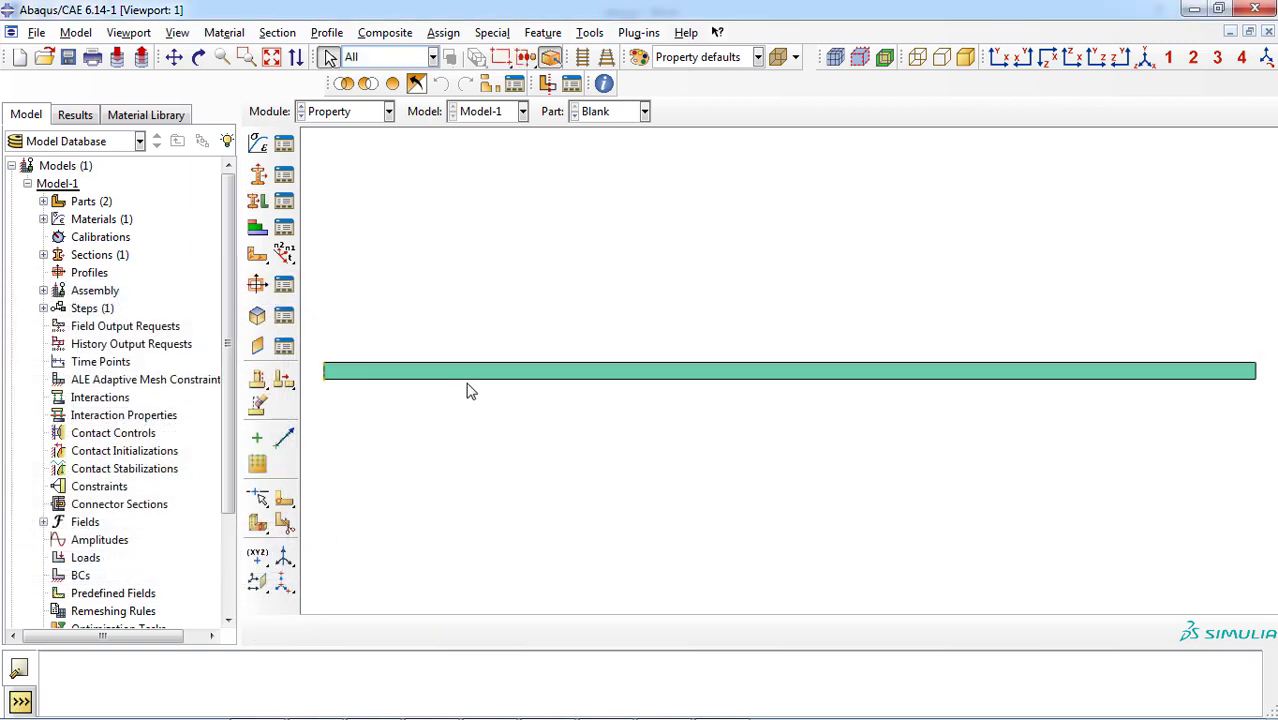
# Display the Die part in the Property module.
pyautogui.moveTo(631, 403); pyautogui.dragTo(896, 407)
pyautogui.middleClick(897, 410)
pyautogui.click(628, 112)
pyautogui.click(620, 149)
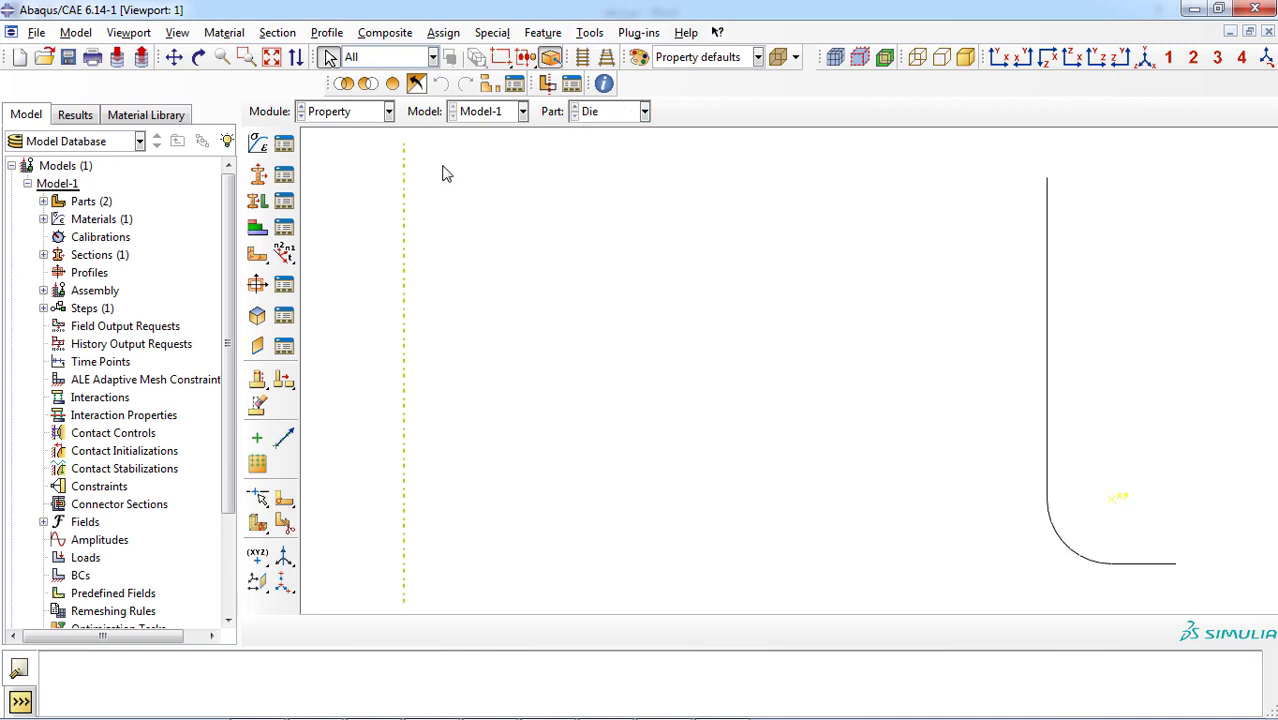
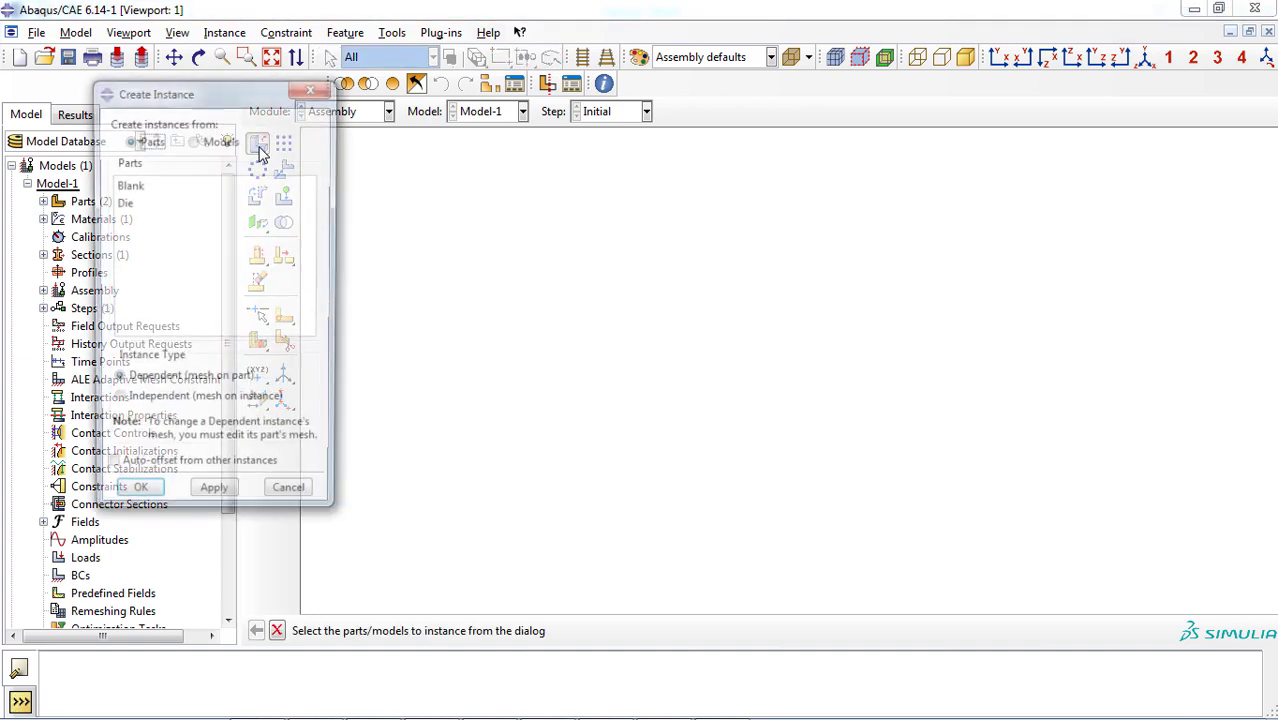
# Create independent instances of both the Blank and Die parts, auto-offset from other instances.
pyautogui.click(243, 186)
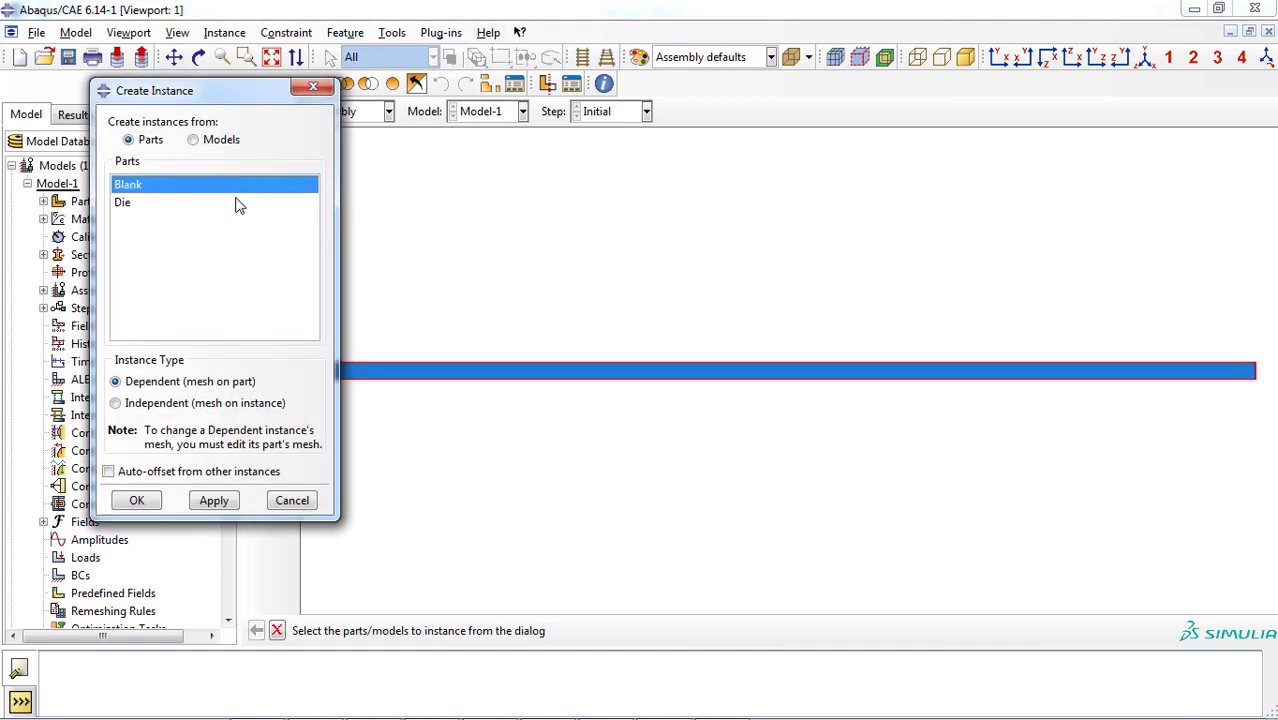
pyautogui.click(237, 203)
pyautogui.click(237, 187)
pyautogui.click(237, 203)
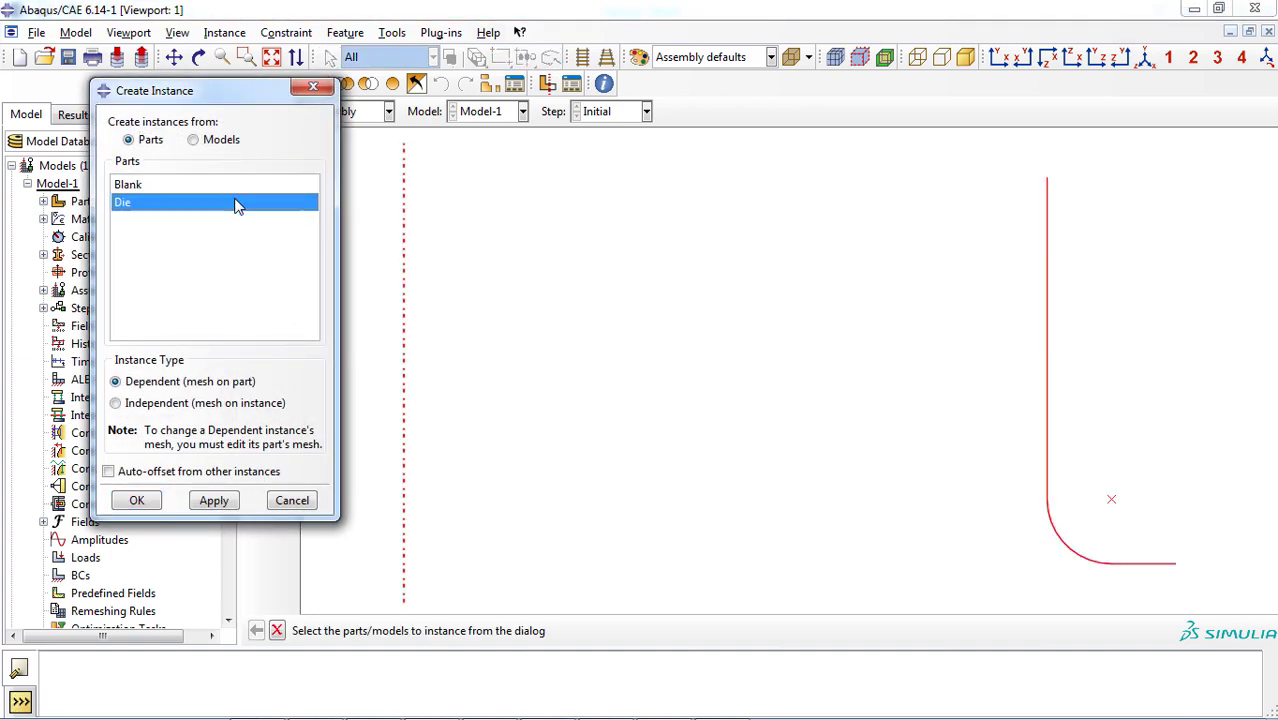
pyautogui.click(235, 187)
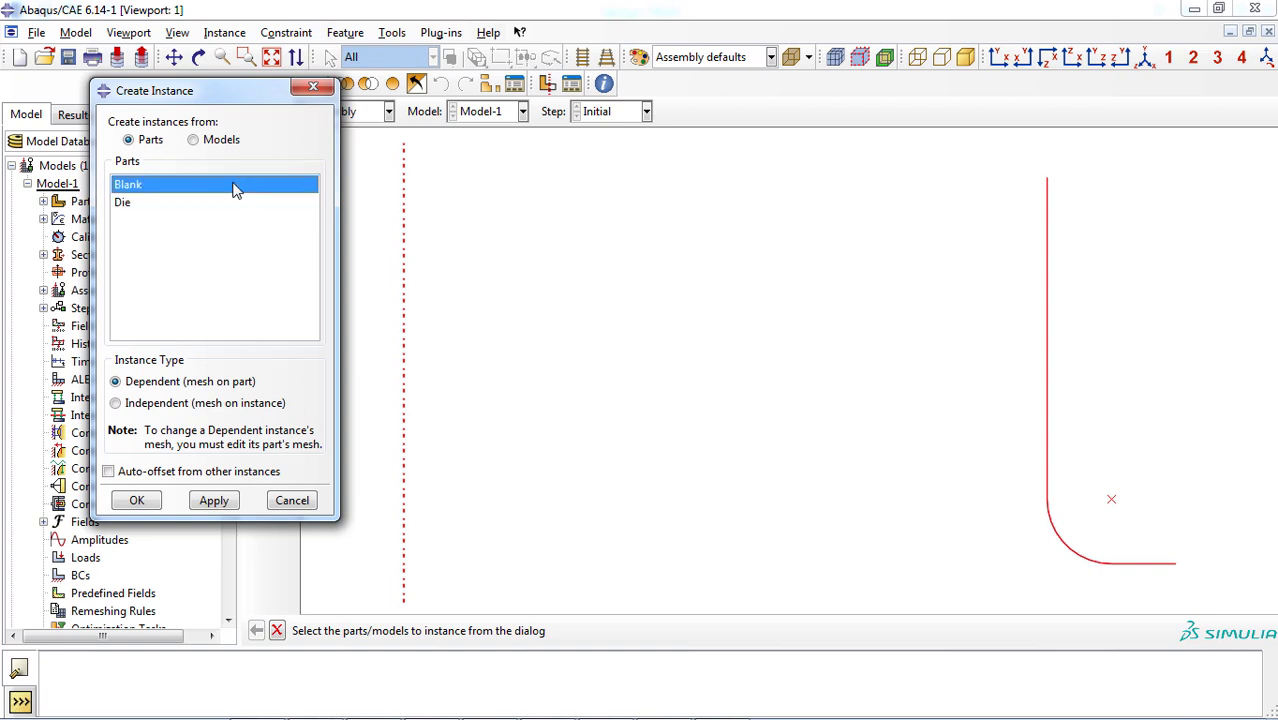
pyautogui.keyDown('shift'); pyautogui.click(236, 204); pyautogui.keyUp('shift')
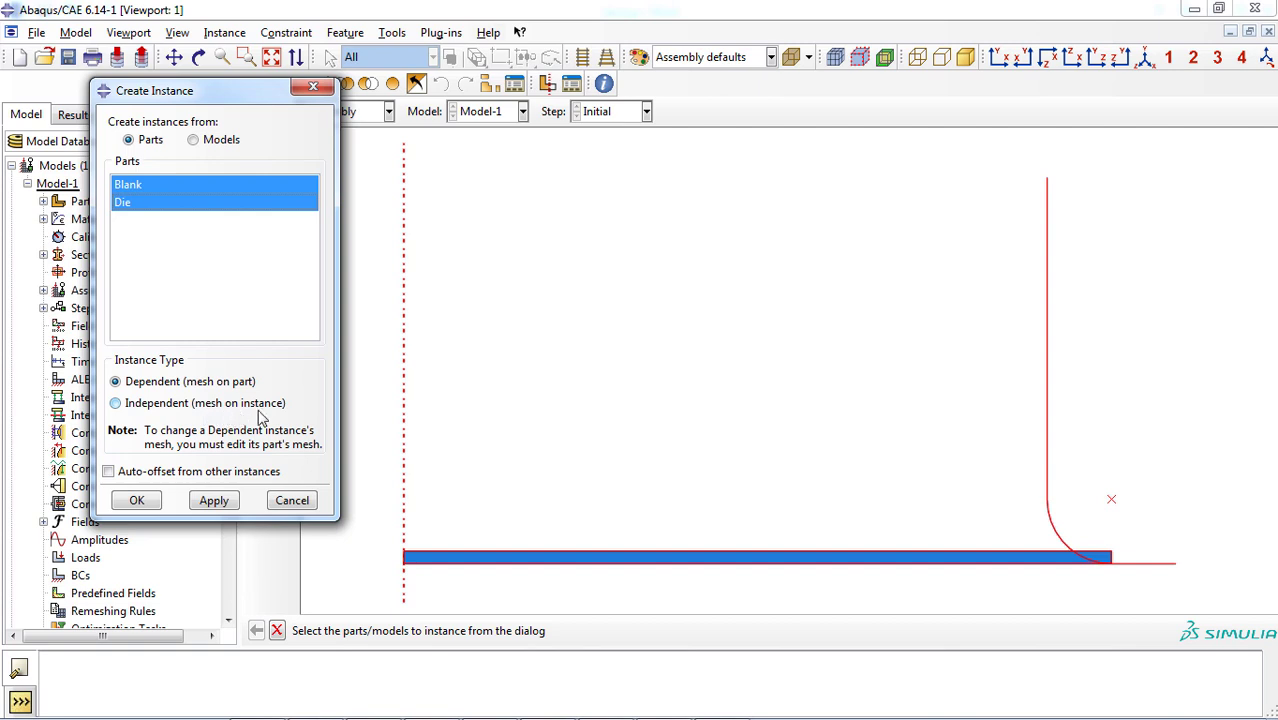
pyautogui.click(129, 405)
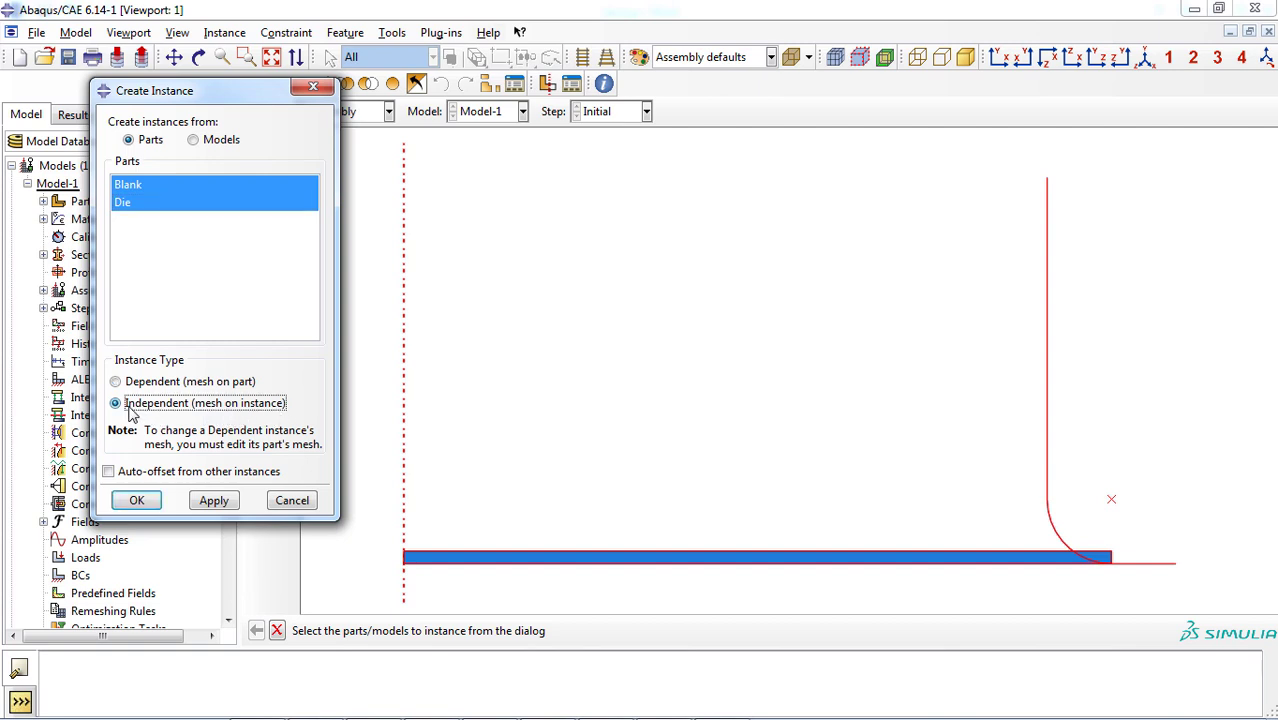
pyautogui.click(108, 472)
pyautogui.click(108, 472)
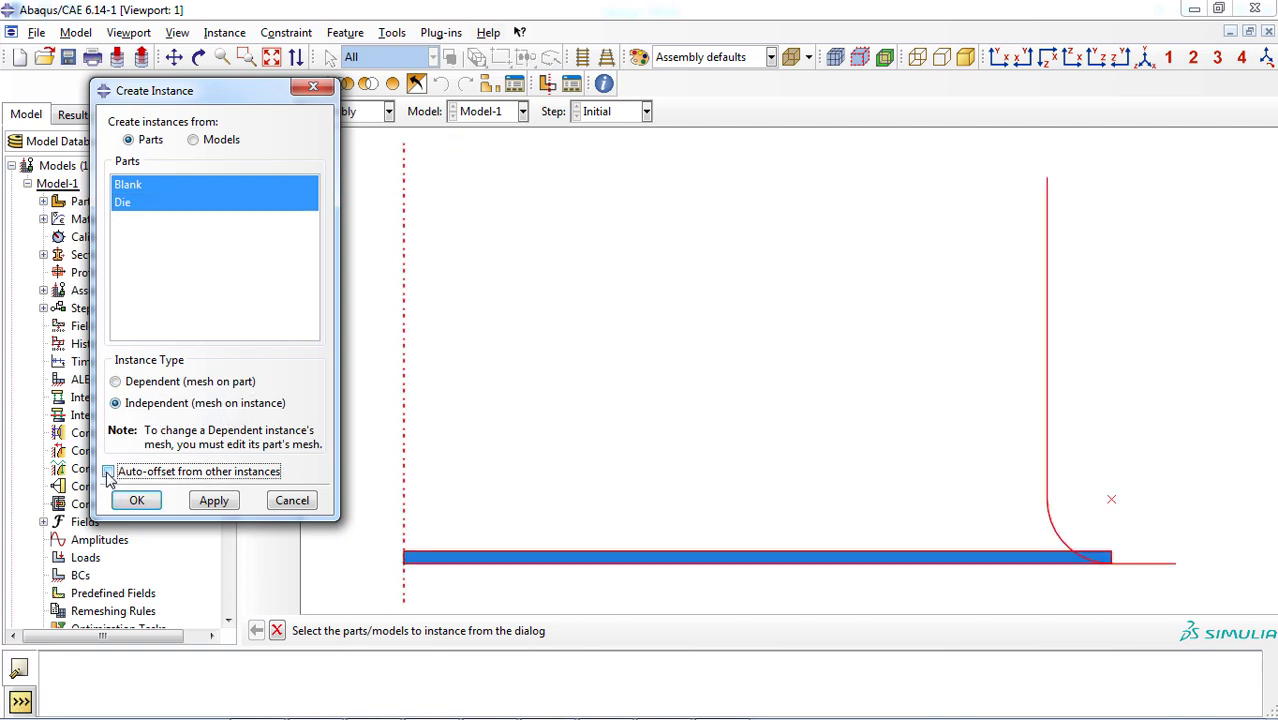
pyautogui.click(108, 472)
pyautogui.click(108, 472)
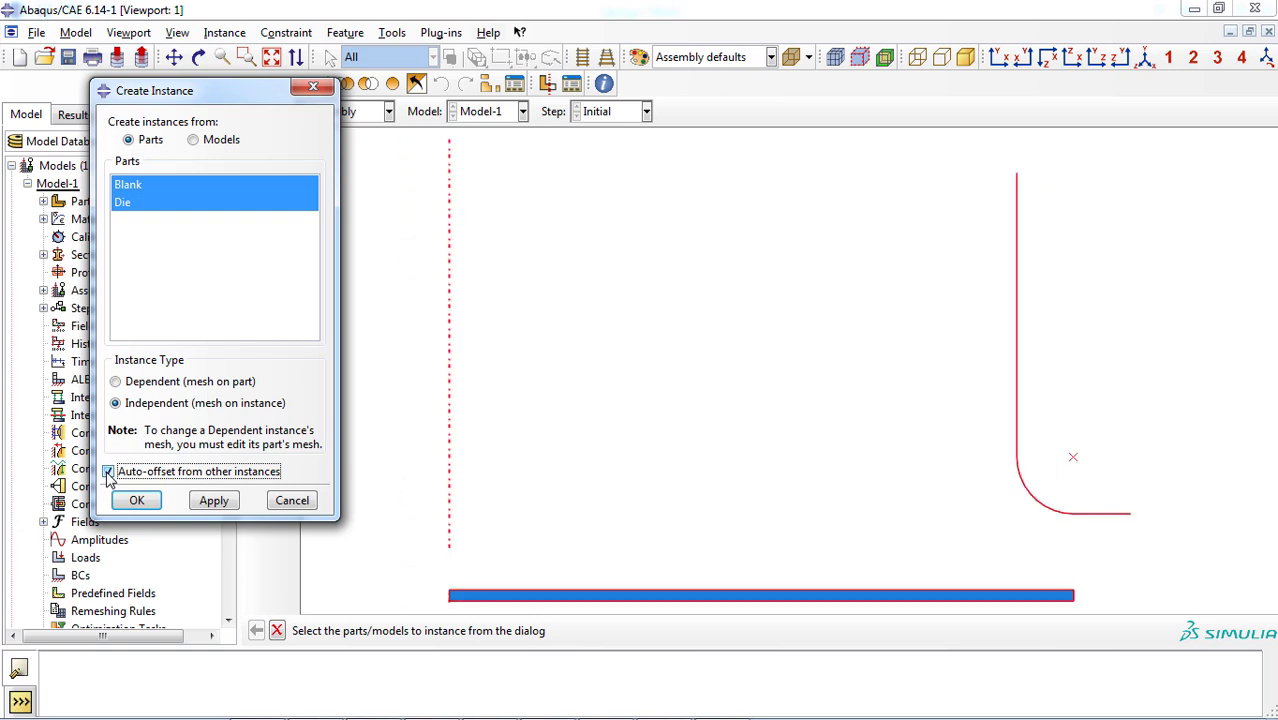
pyautogui.click(138, 500)
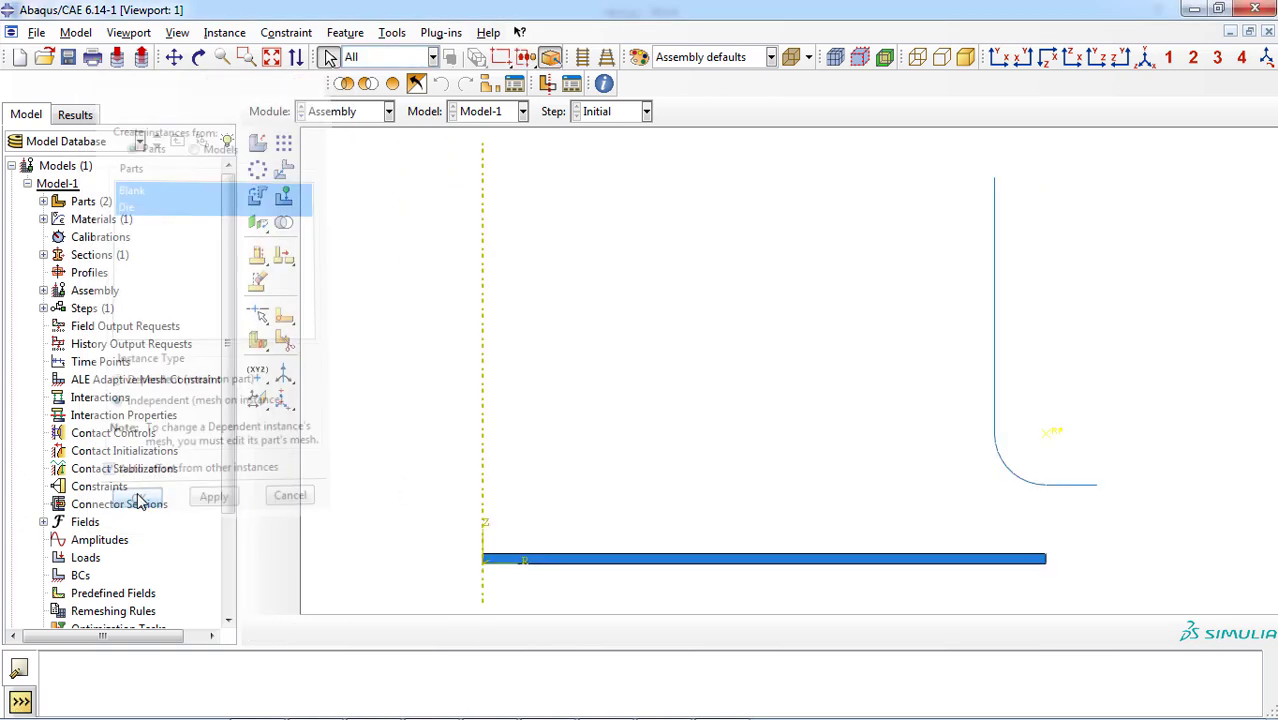
# Translate the blank instance from its outer upper corner to the midpoint of the die's horizontal flange.
pyautogui.click(285, 172)
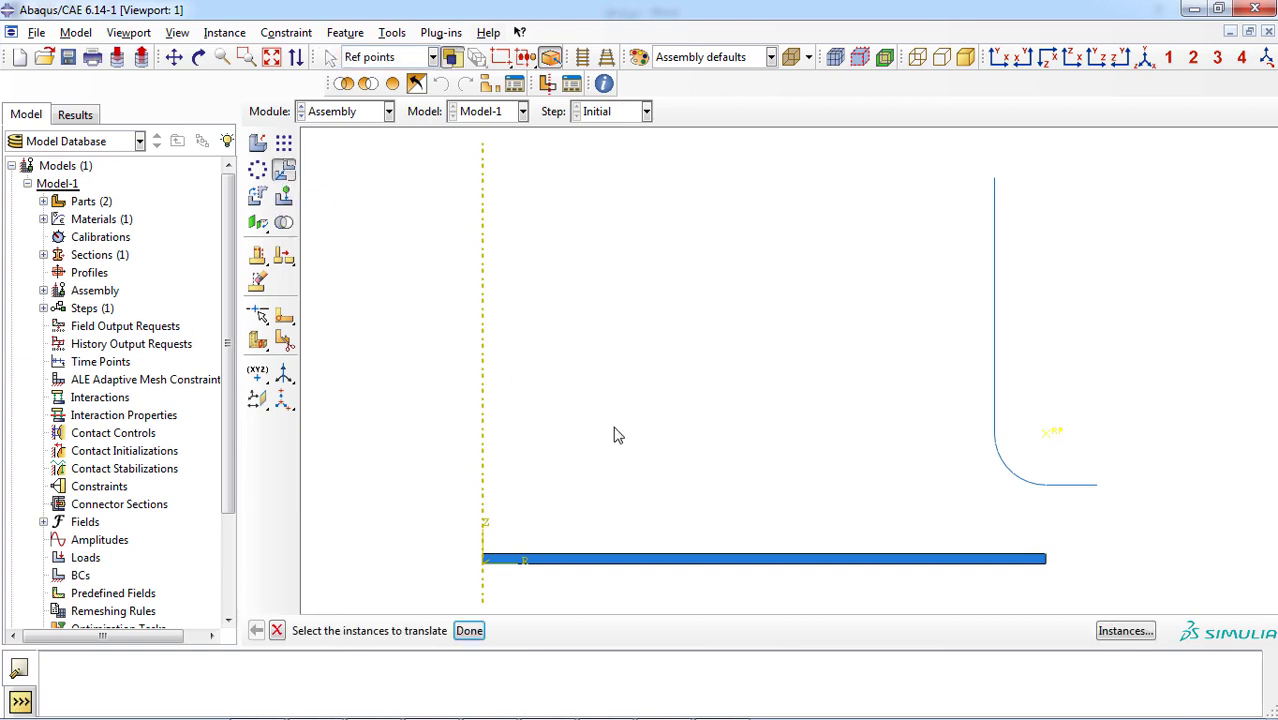
pyautogui.moveTo(737, 521); pyautogui.dragTo(829, 597)
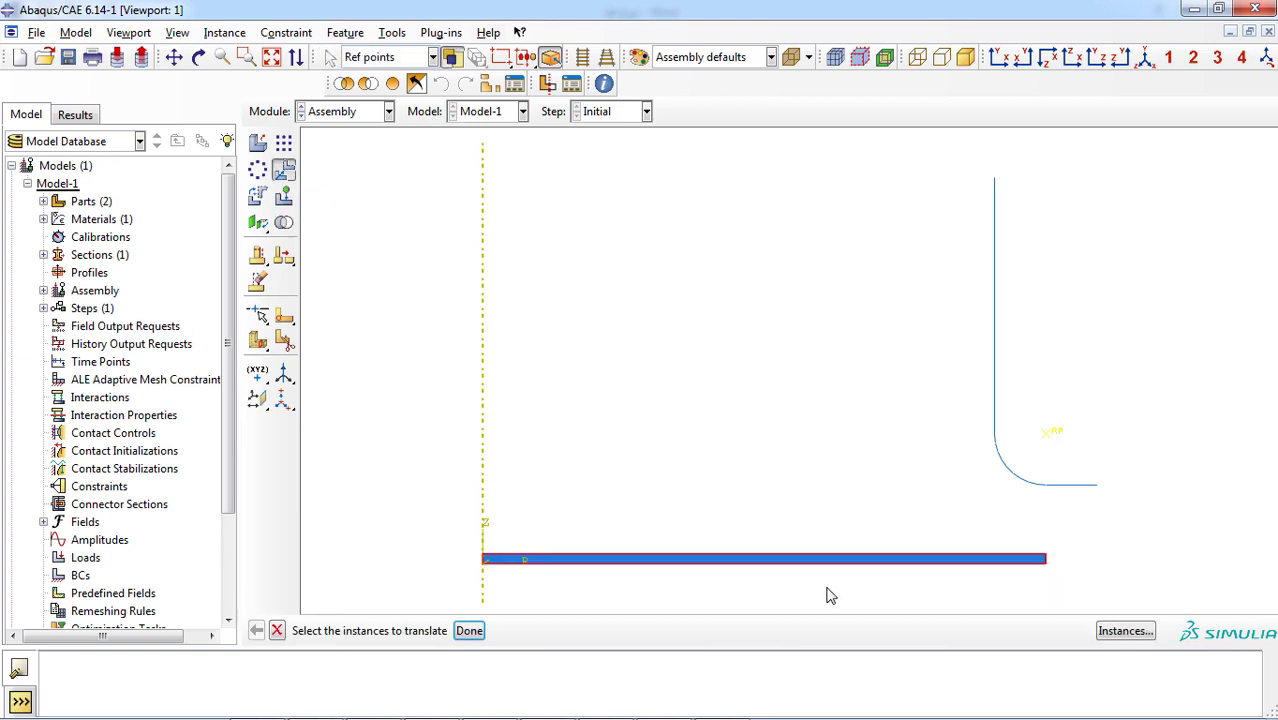
pyautogui.click(469, 630)
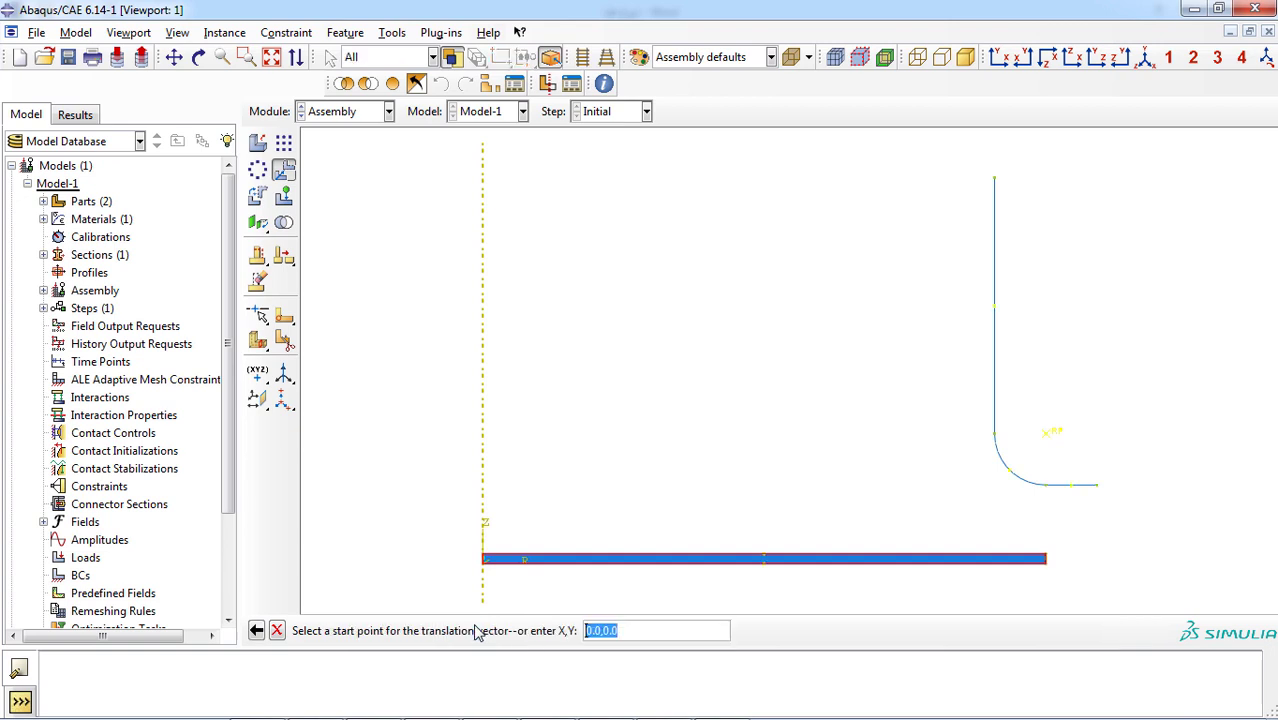
pyautogui.click(1046, 558)
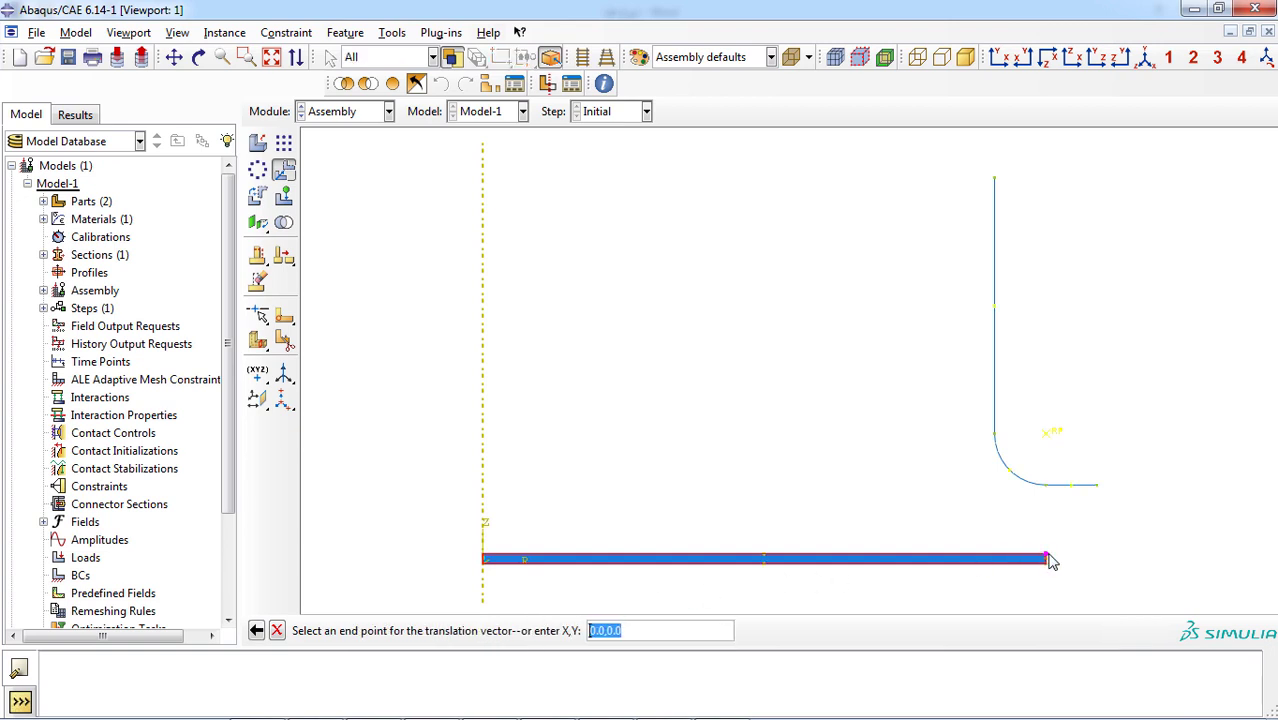
pyautogui.click(1072, 487)
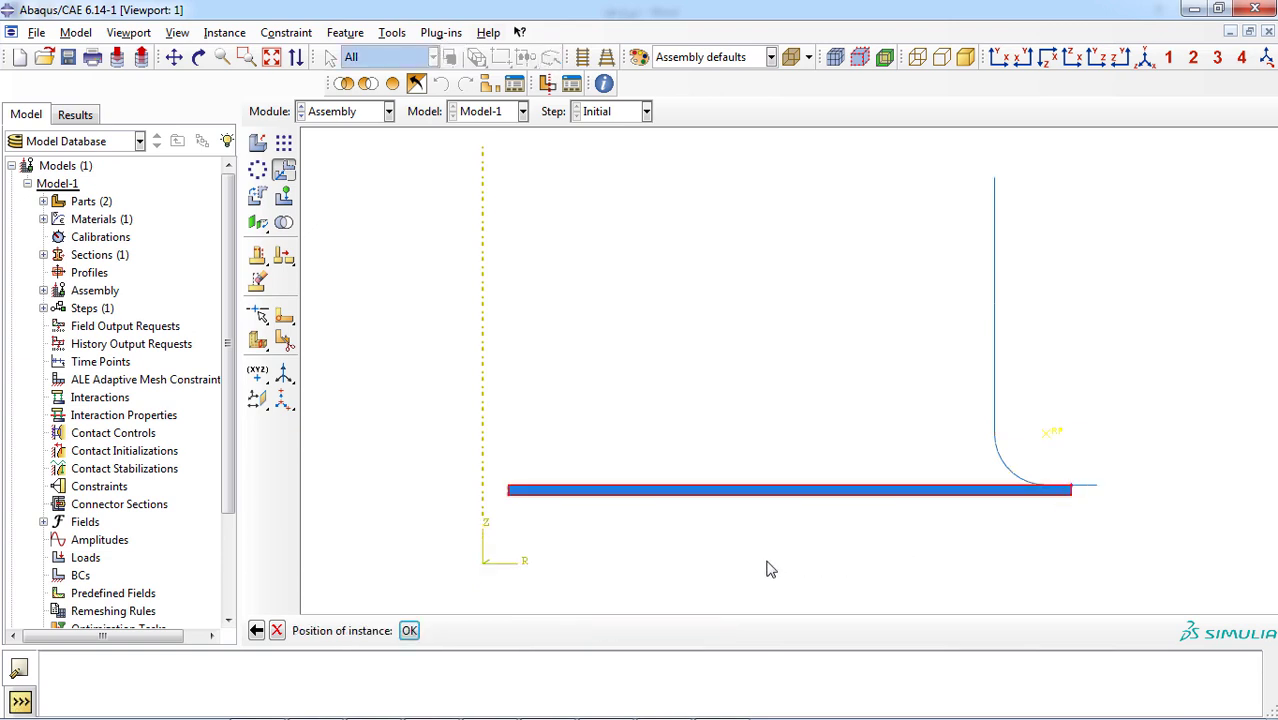
pyautogui.click(410, 631)
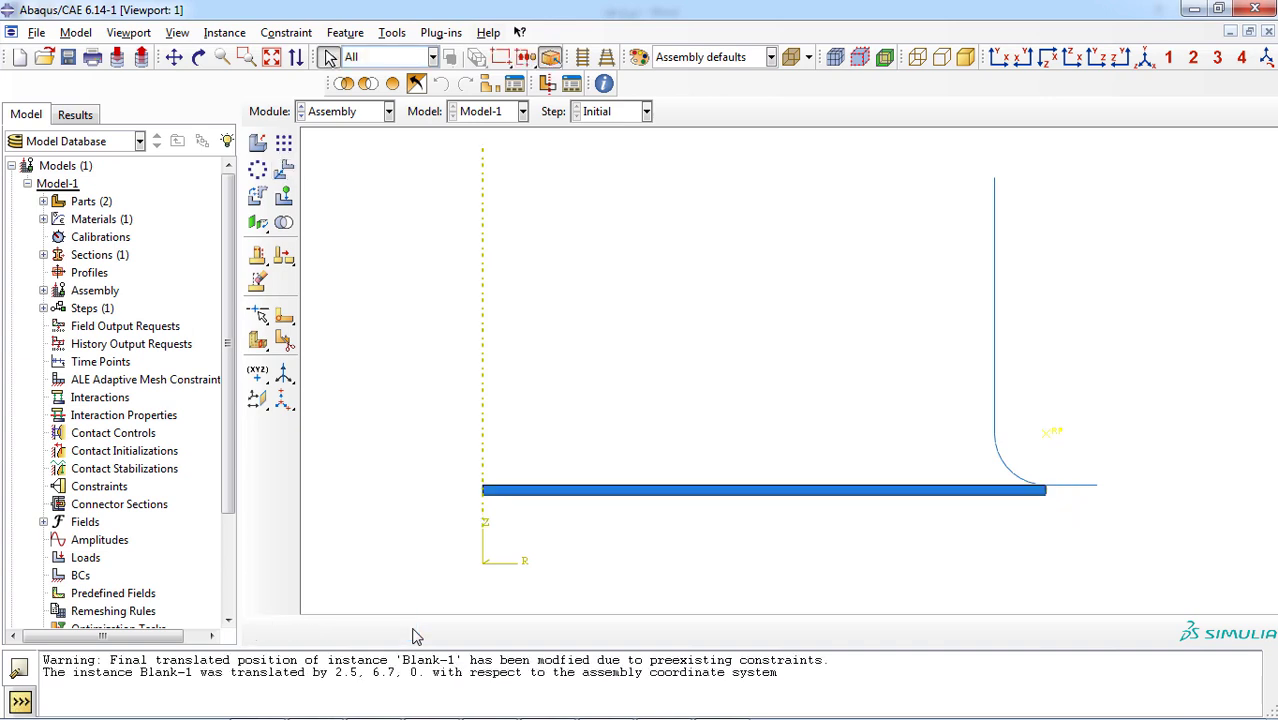
# In the Step module, create a Static, General step named loading after the Initial step.
pyautogui.click(390, 111)
pyautogui.click(357, 185)
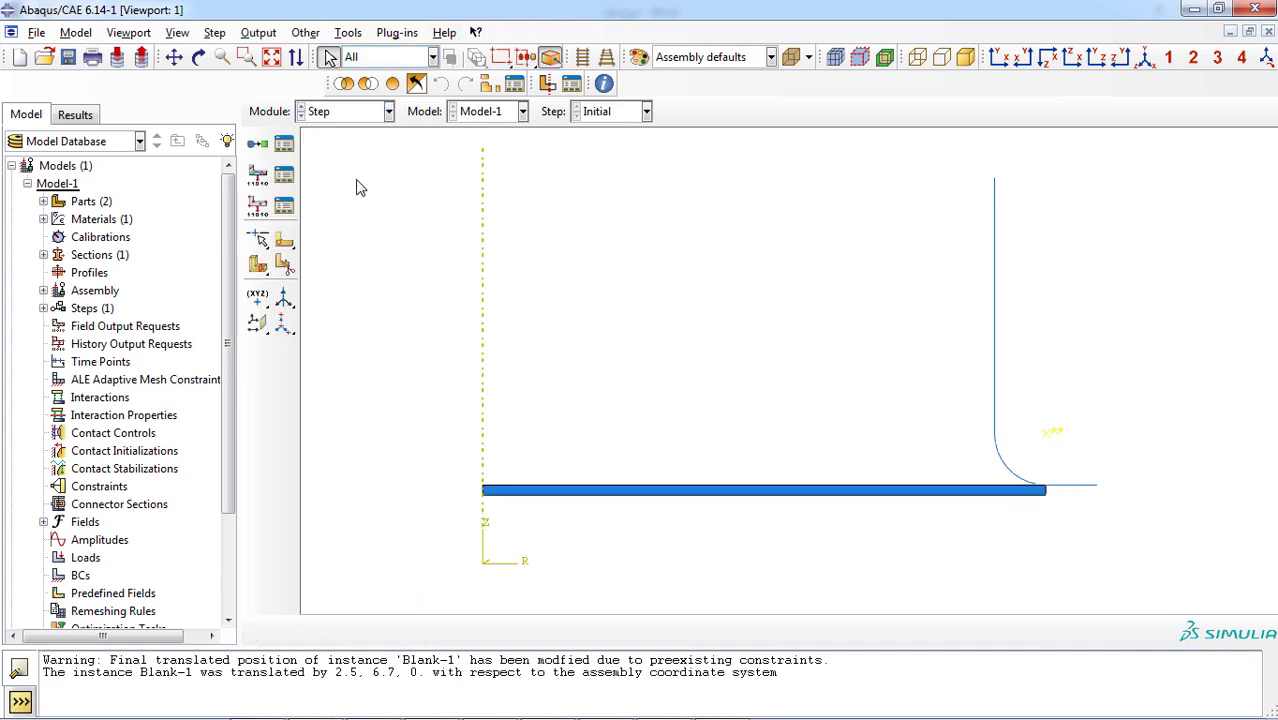
pyautogui.click(256, 146)
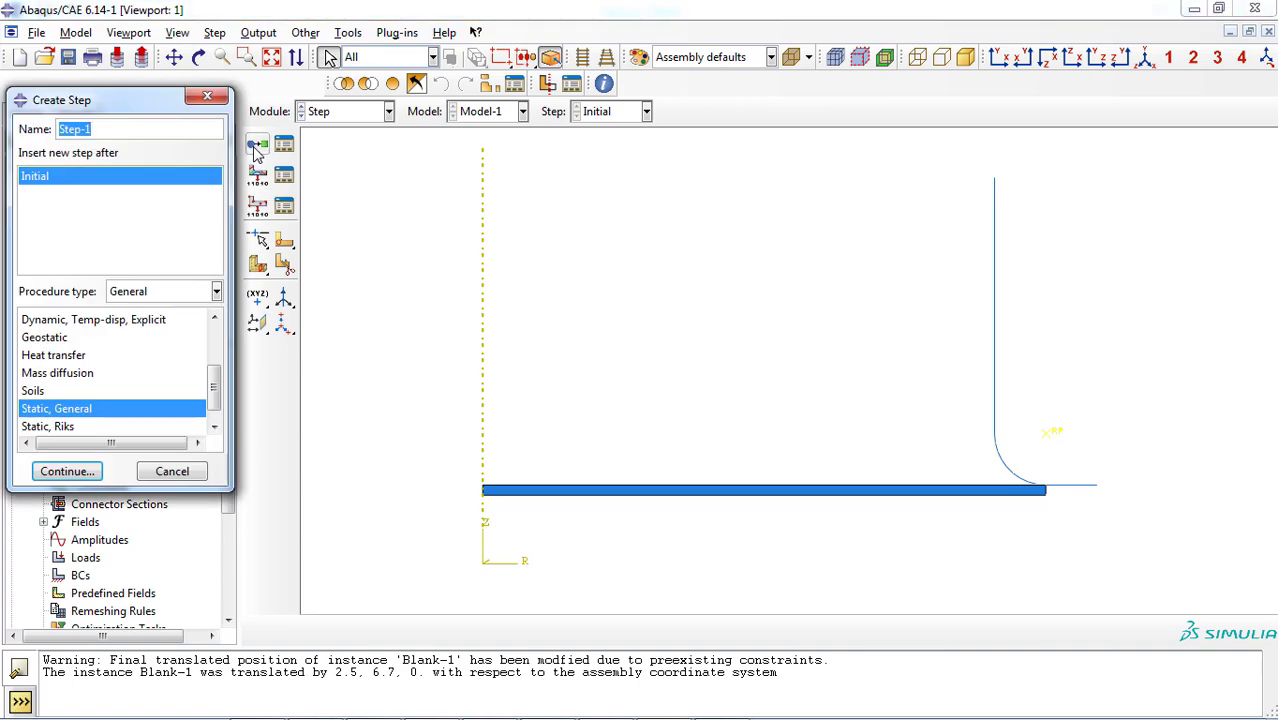
pyautogui.write('loading')
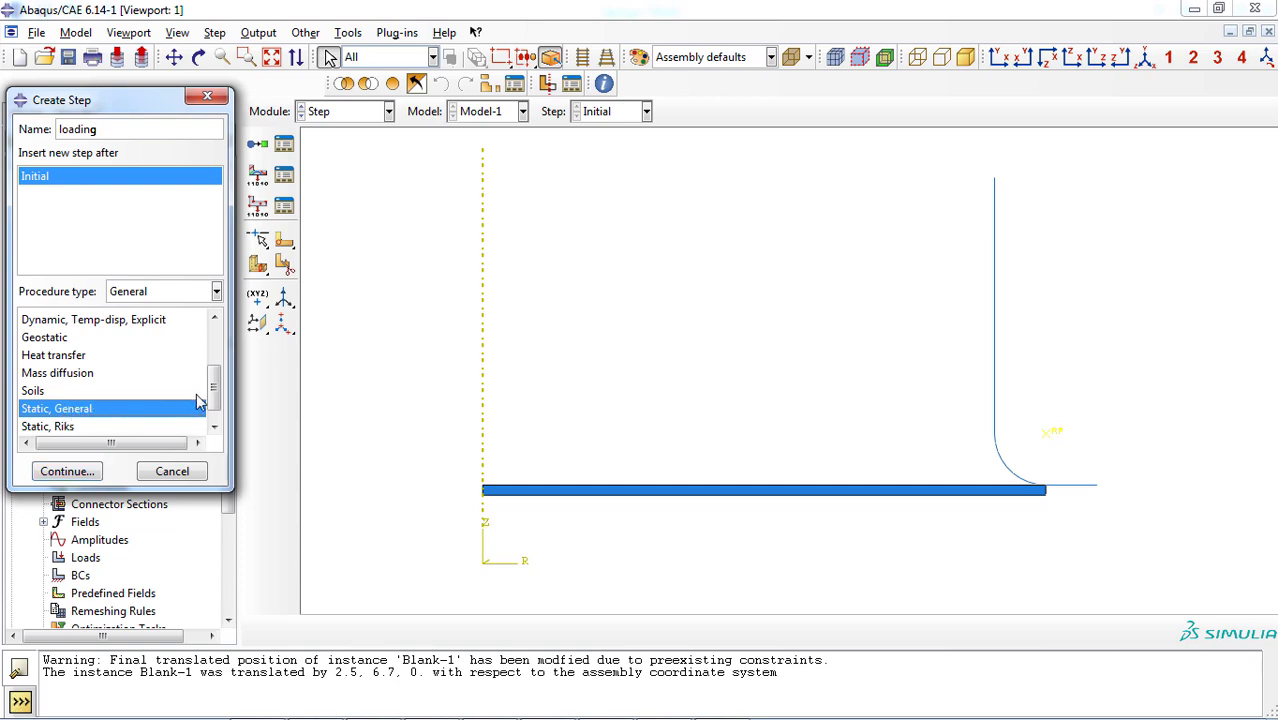
pyautogui.moveTo(213, 392)
pyautogui.mouseDown()
pyautogui.moveTo(213, 362)
pyautogui.moveTo(213, 400)
pyautogui.mouseUp()
pyautogui.click(100, 375)
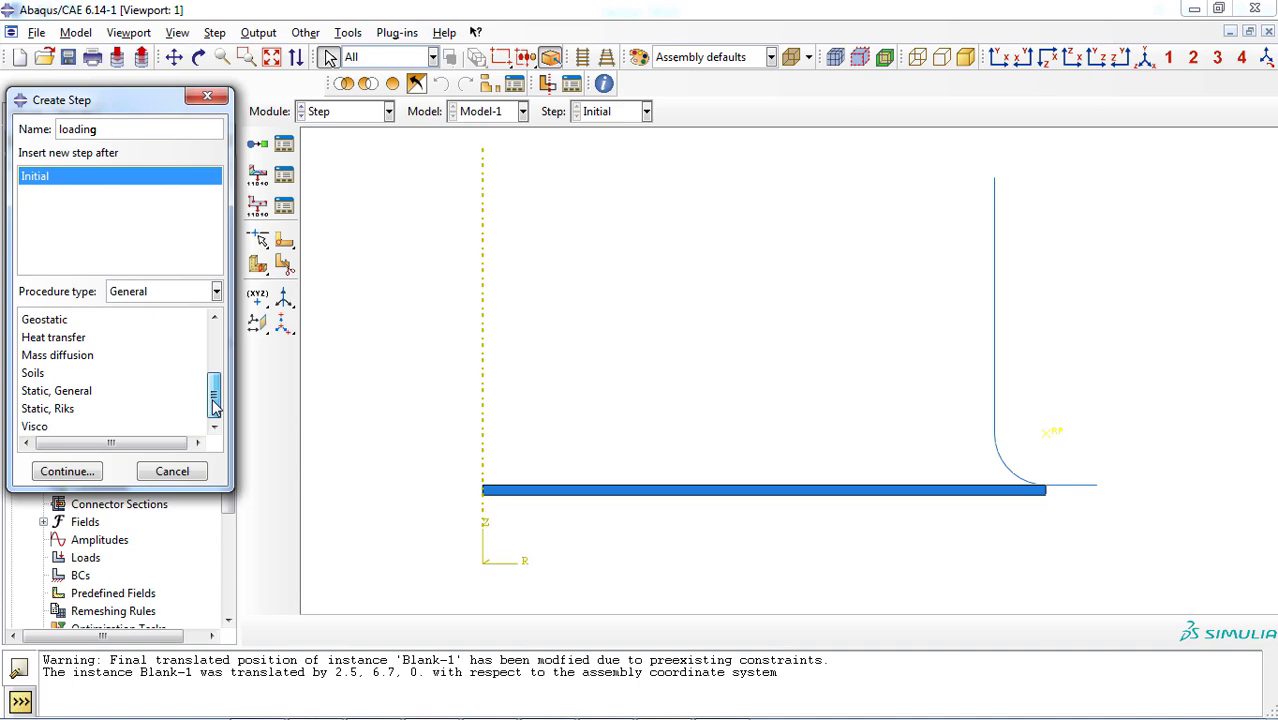
pyautogui.click(80, 395)
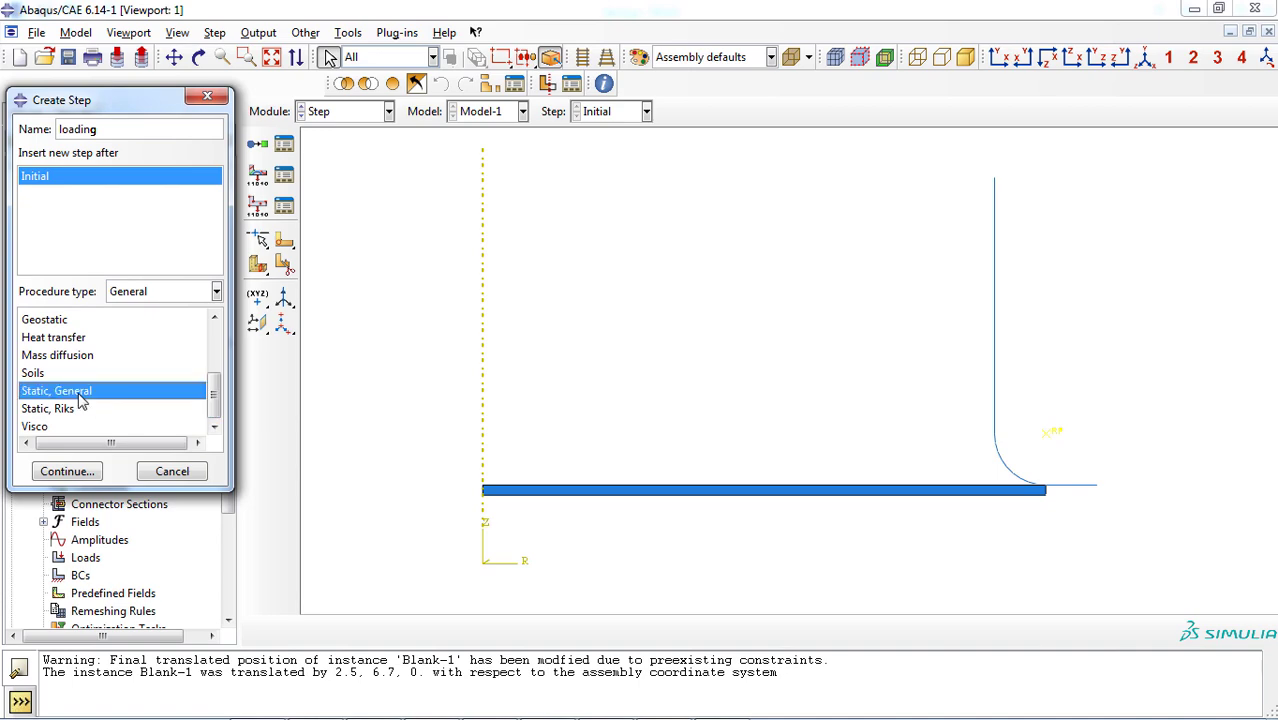
pyautogui.click(88, 476)
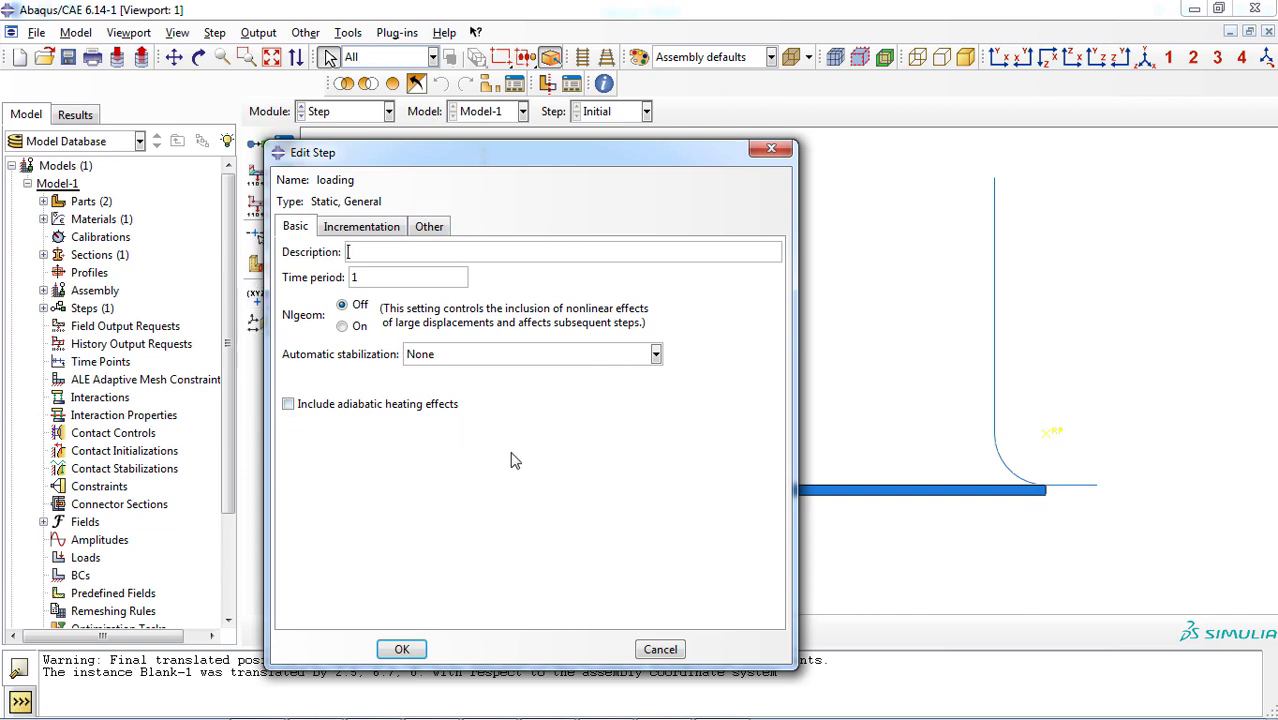
# Turn on Nlgeom for the loading step, set its maximum number of increments to 1000, and save it.
pyautogui.doubleClick(370, 274)
pyautogui.click(352, 329)
pyautogui.click(360, 228)
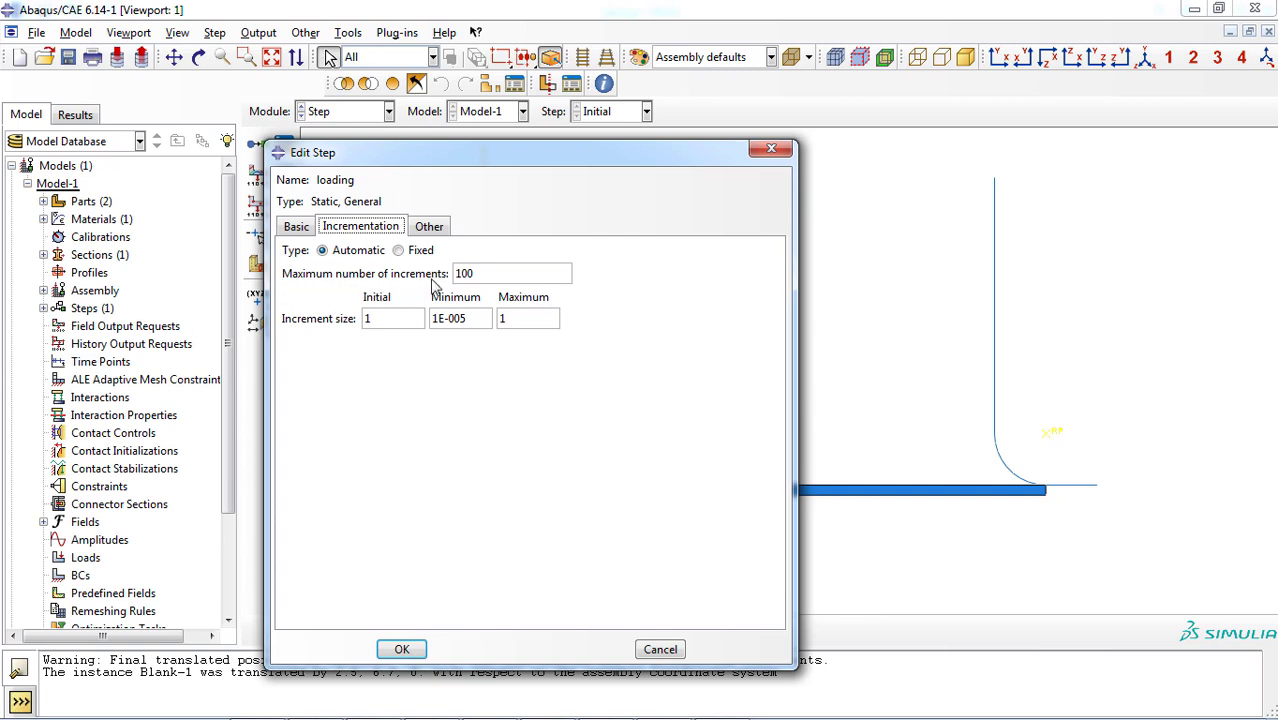
pyautogui.click(506, 275)
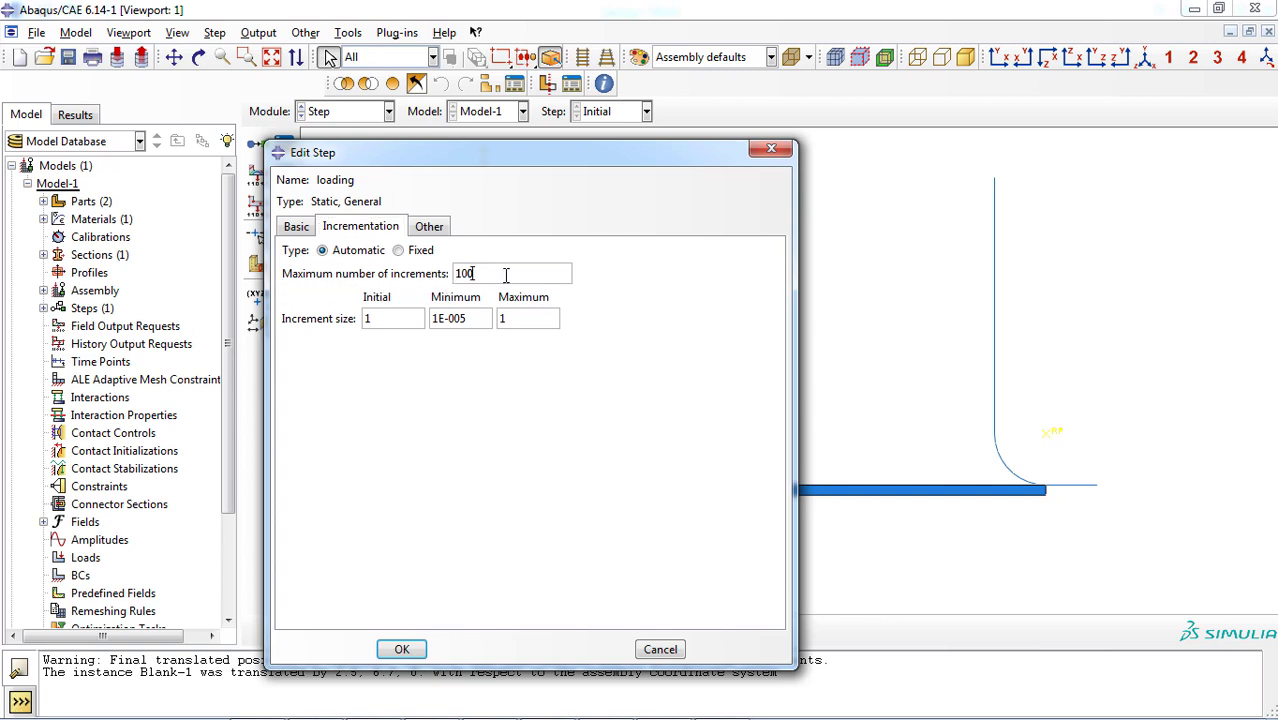
pyautogui.write('0')
pyautogui.moveTo(513, 318); pyautogui.dragTo(495, 318)
pyautogui.click(409, 650)
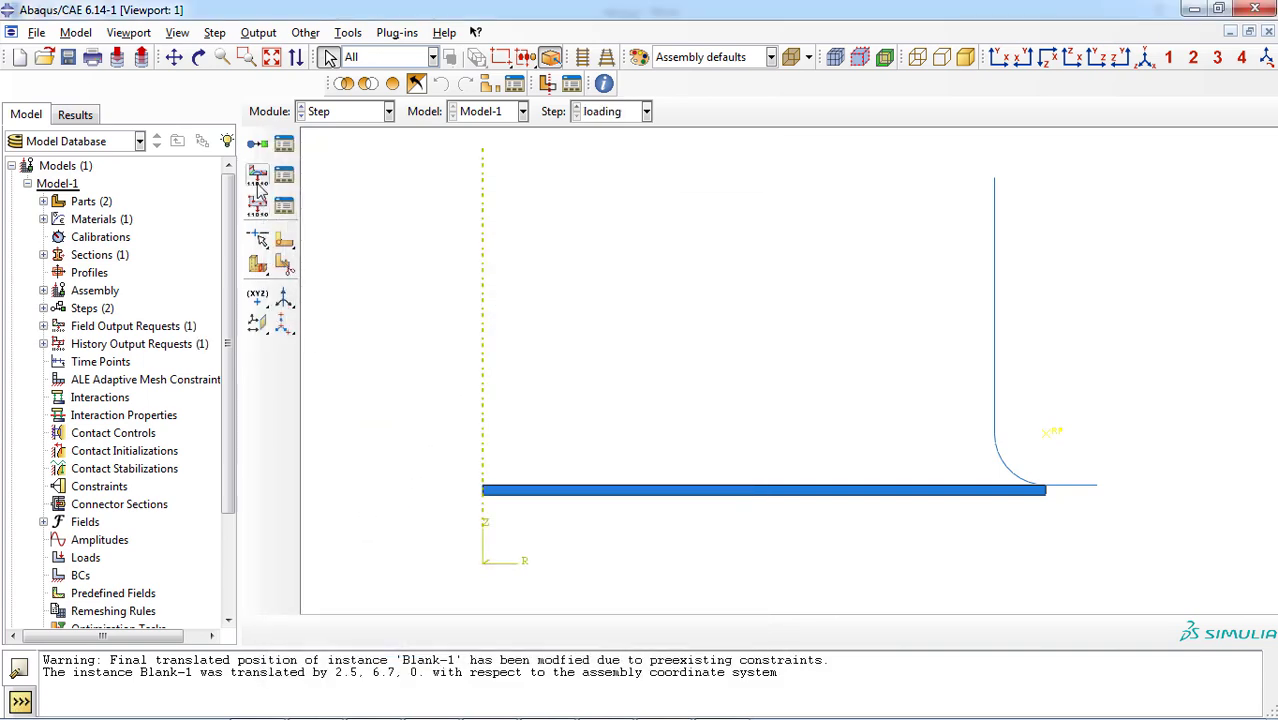
pyautogui.click(257, 181)
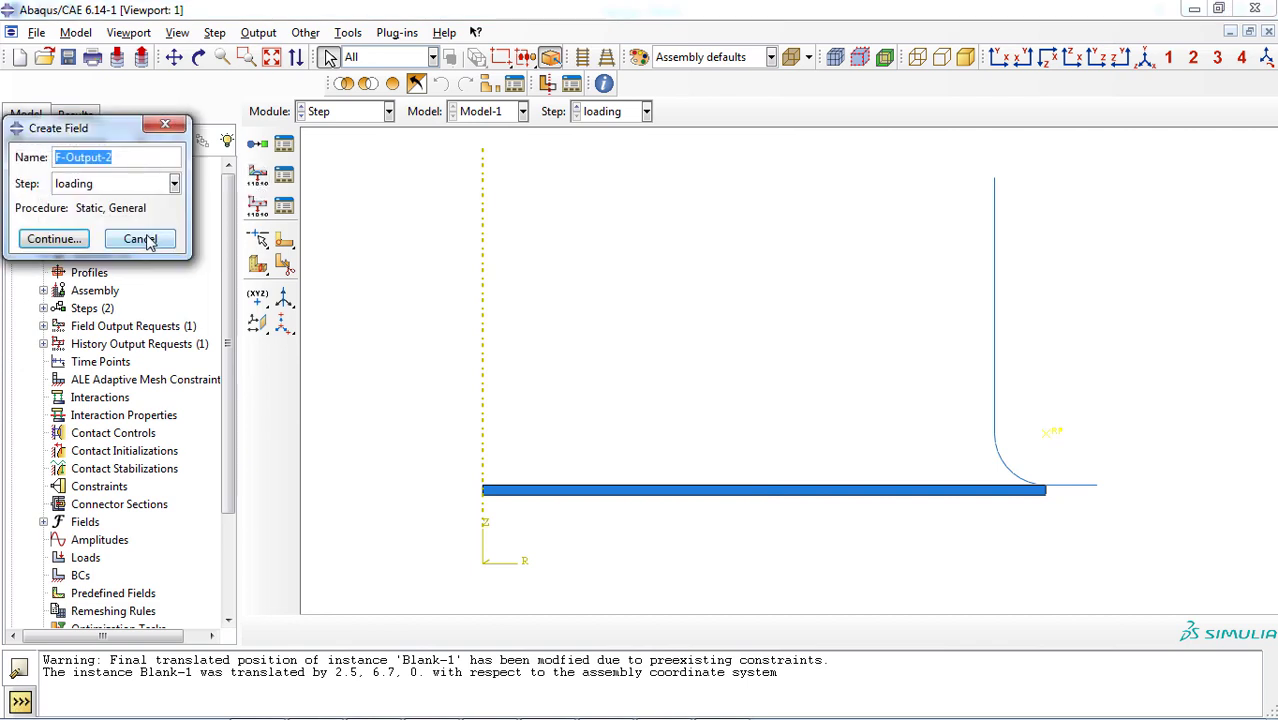
pyautogui.click(143, 239)
pyautogui.click(258, 212)
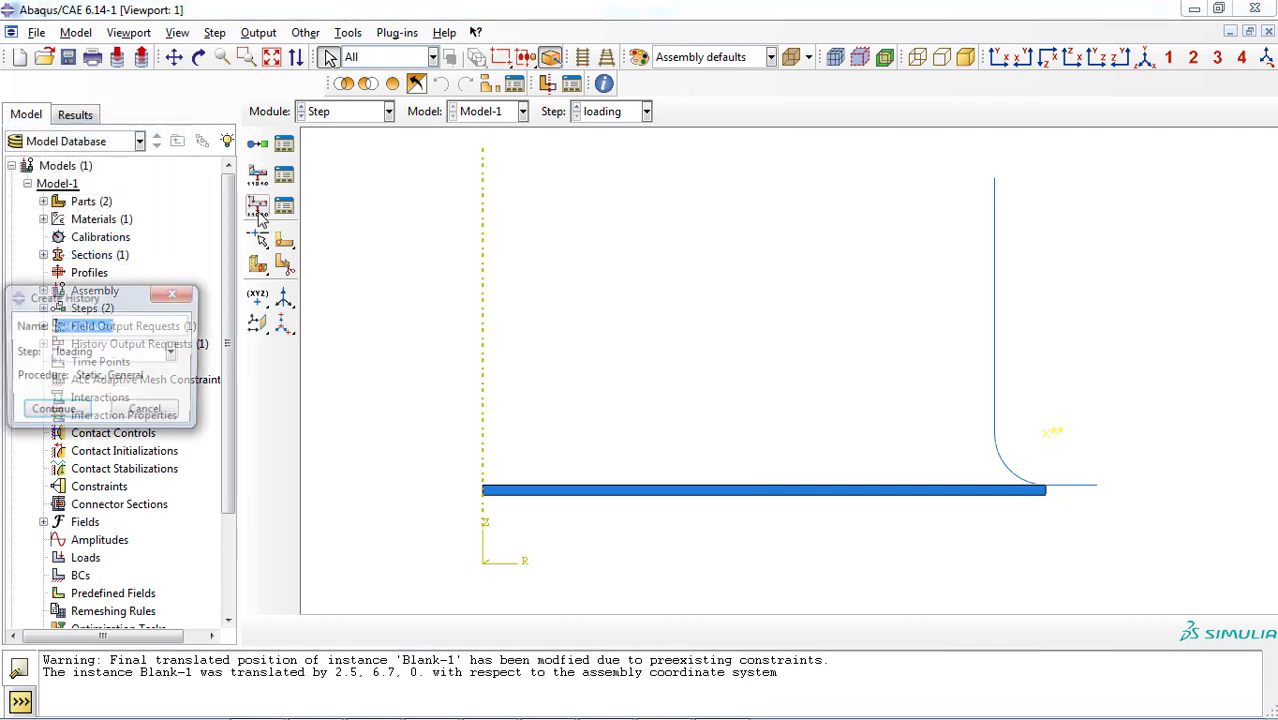
pyautogui.click(166, 416)
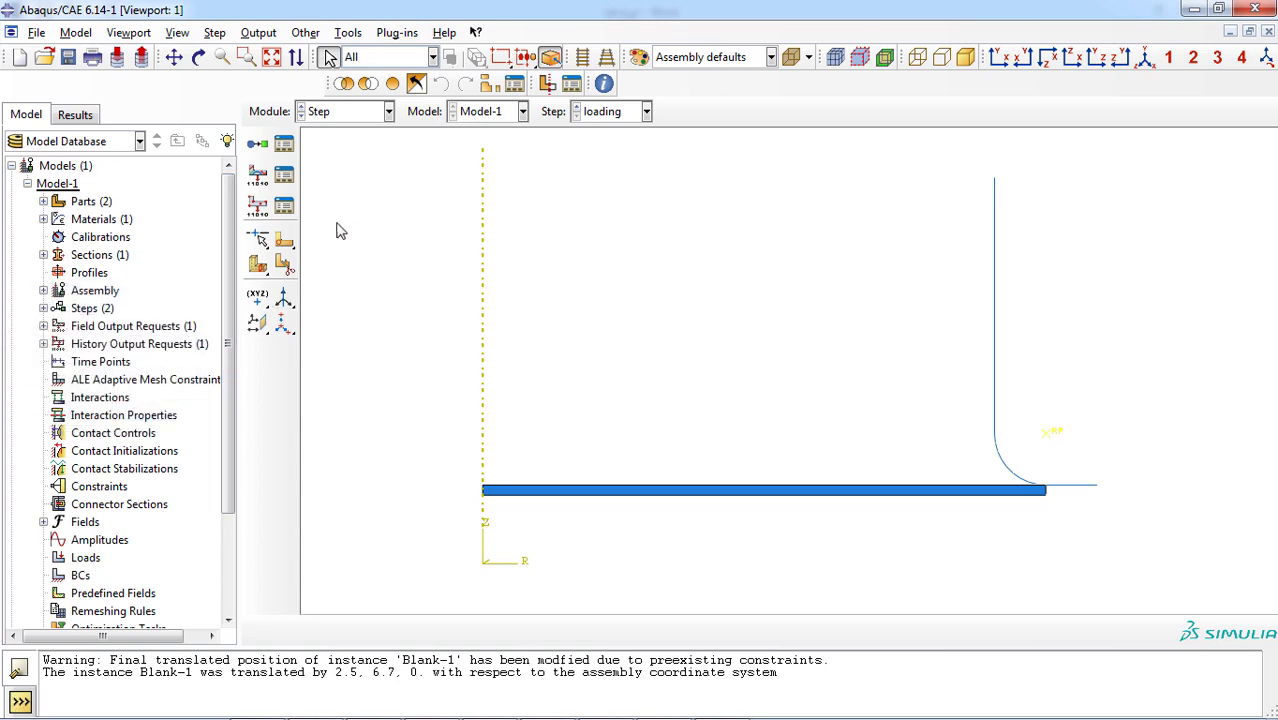
# In the Interaction module, create an interaction property of type Contact named contact.
pyautogui.click(388, 112)
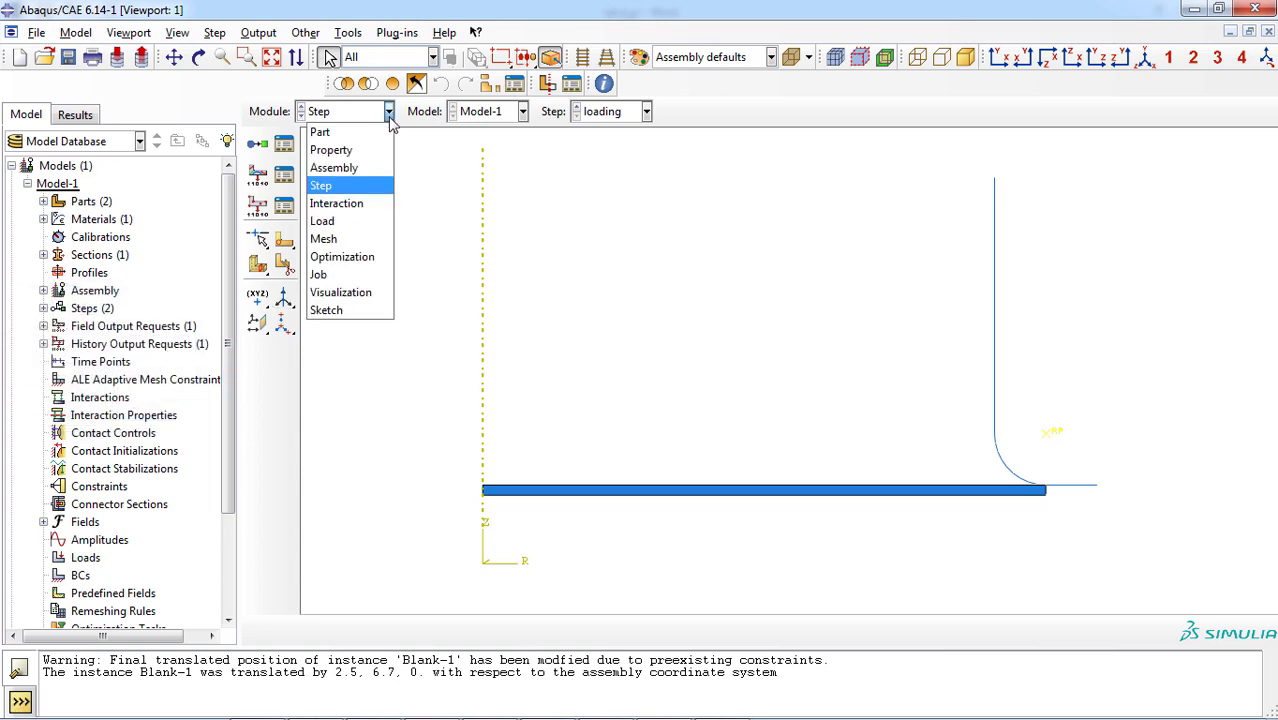
pyautogui.click(337, 203)
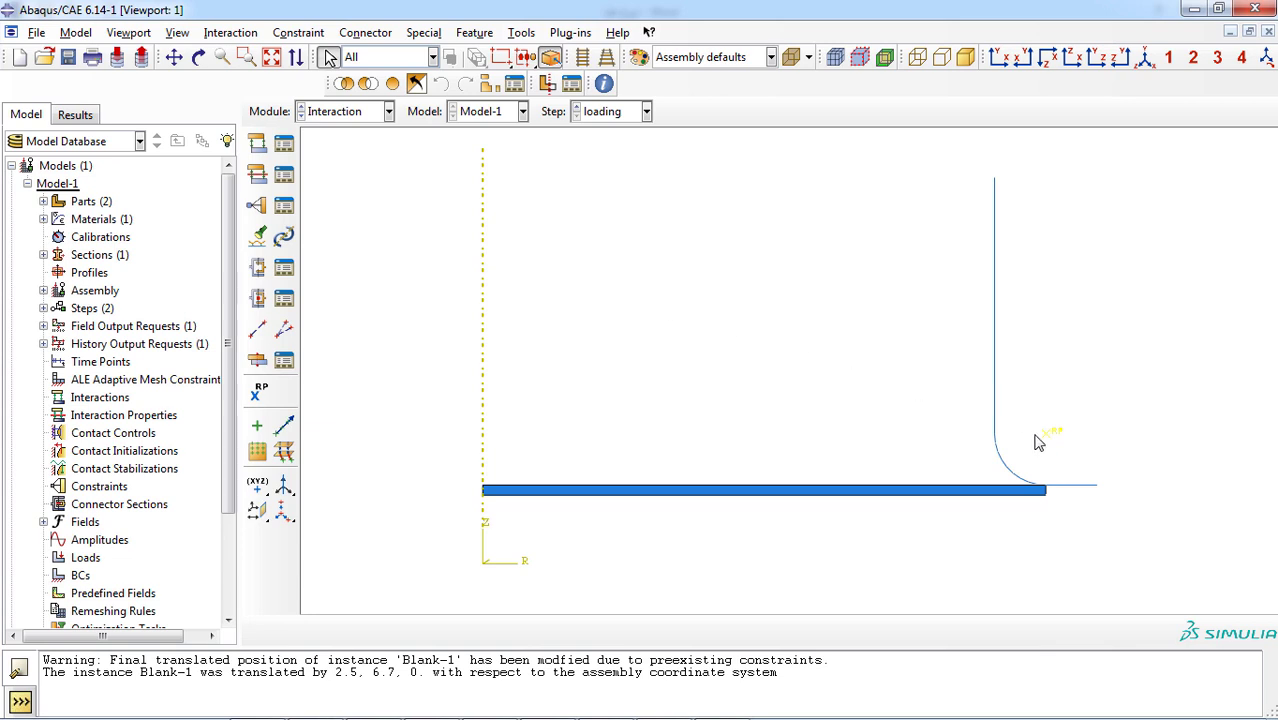
pyautogui.moveTo(1009, 402); pyautogui.dragTo(948, 515)
pyautogui.click(948, 520)
pyautogui.click(258, 176)
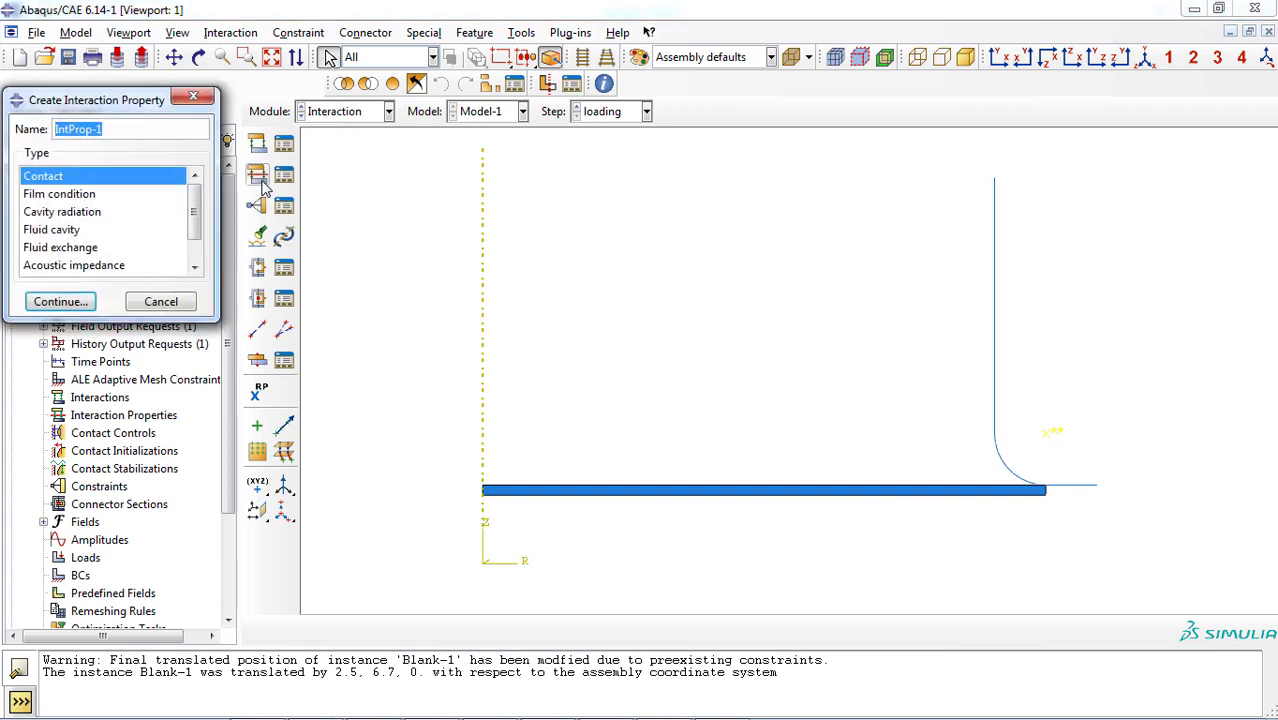
pyautogui.write('con')
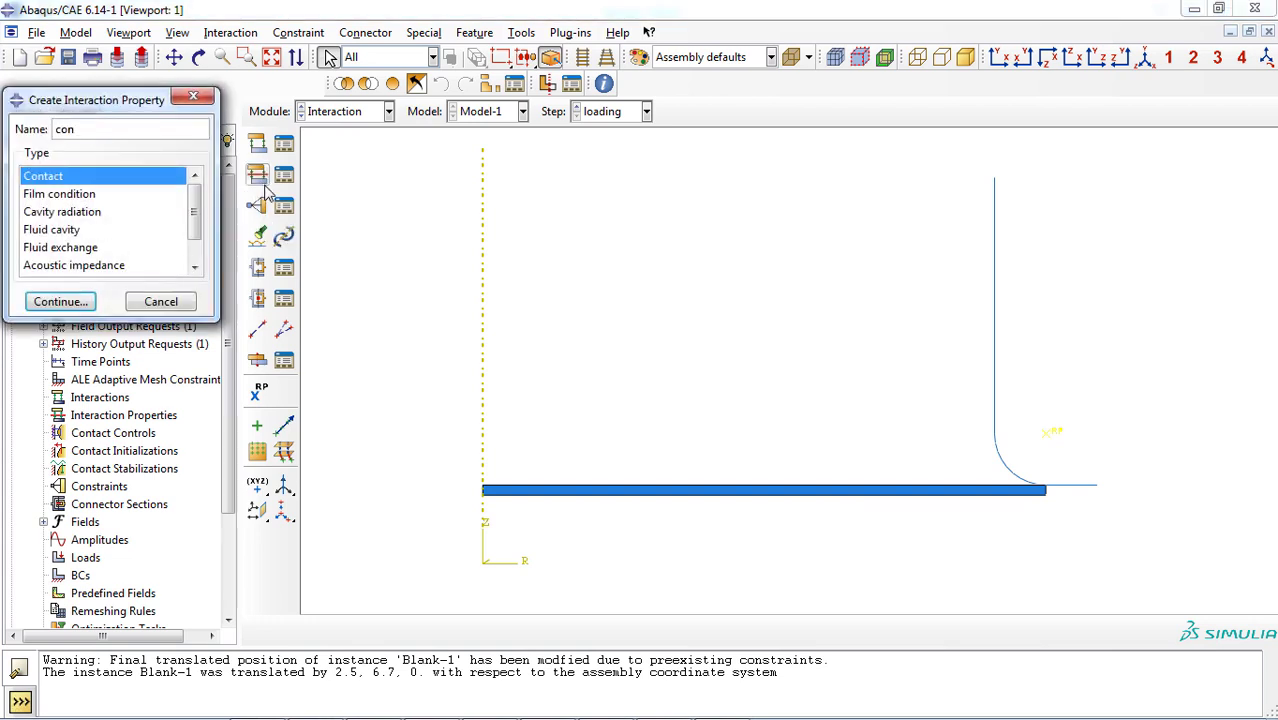
pyautogui.write('tact')
pyautogui.moveTo(194, 205)
pyautogui.mouseDown()
pyautogui.moveTo(195, 222)
pyautogui.moveTo(196, 199)
pyautogui.mouseUp()
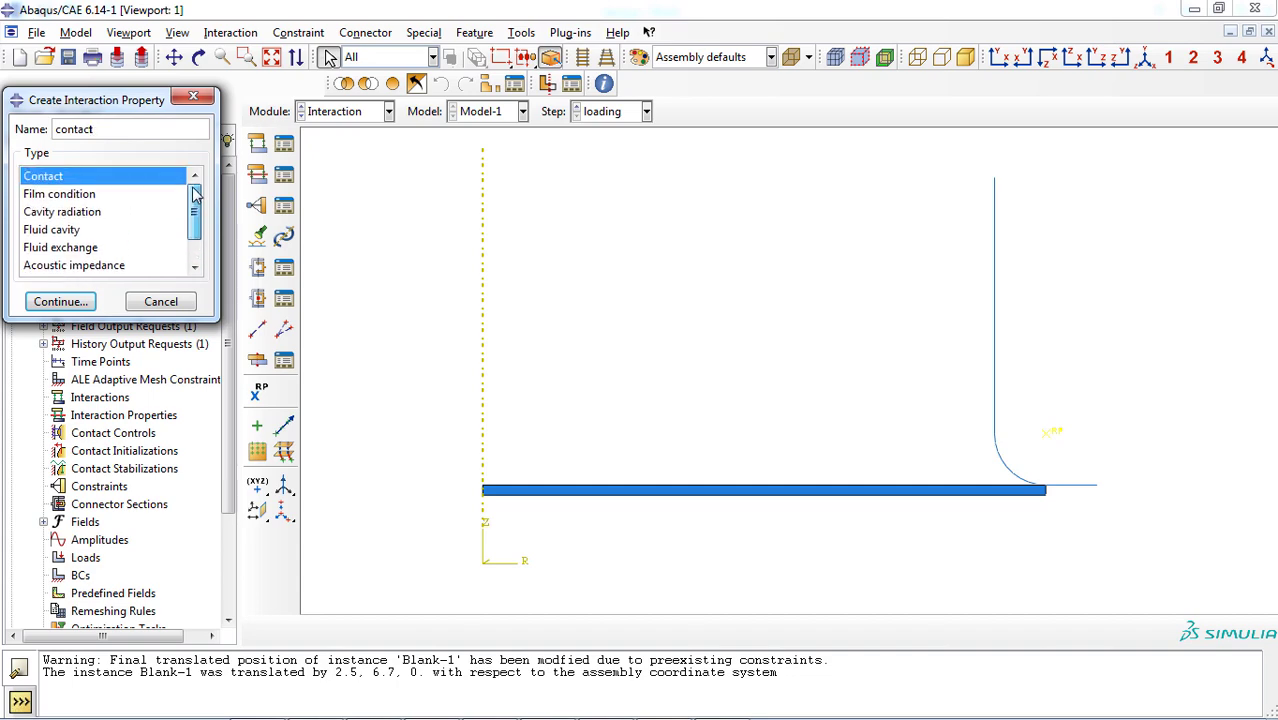
pyautogui.click(70, 180)
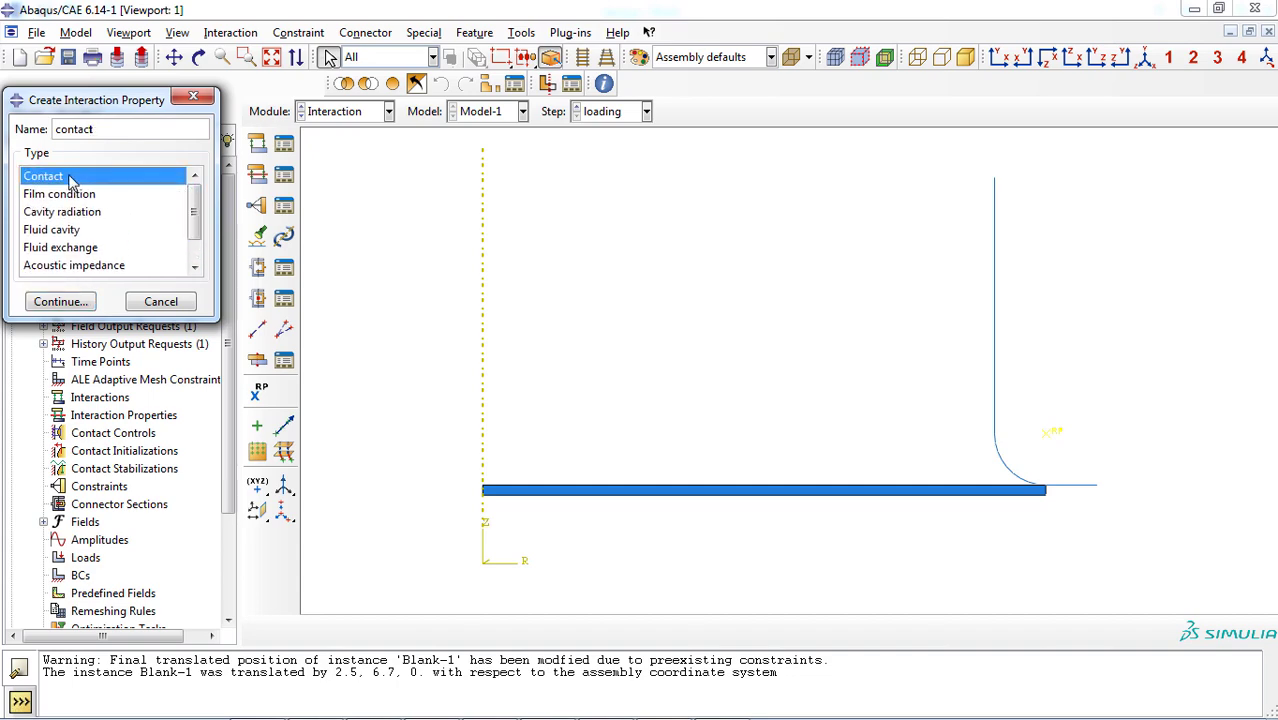
pyautogui.click(60, 301)
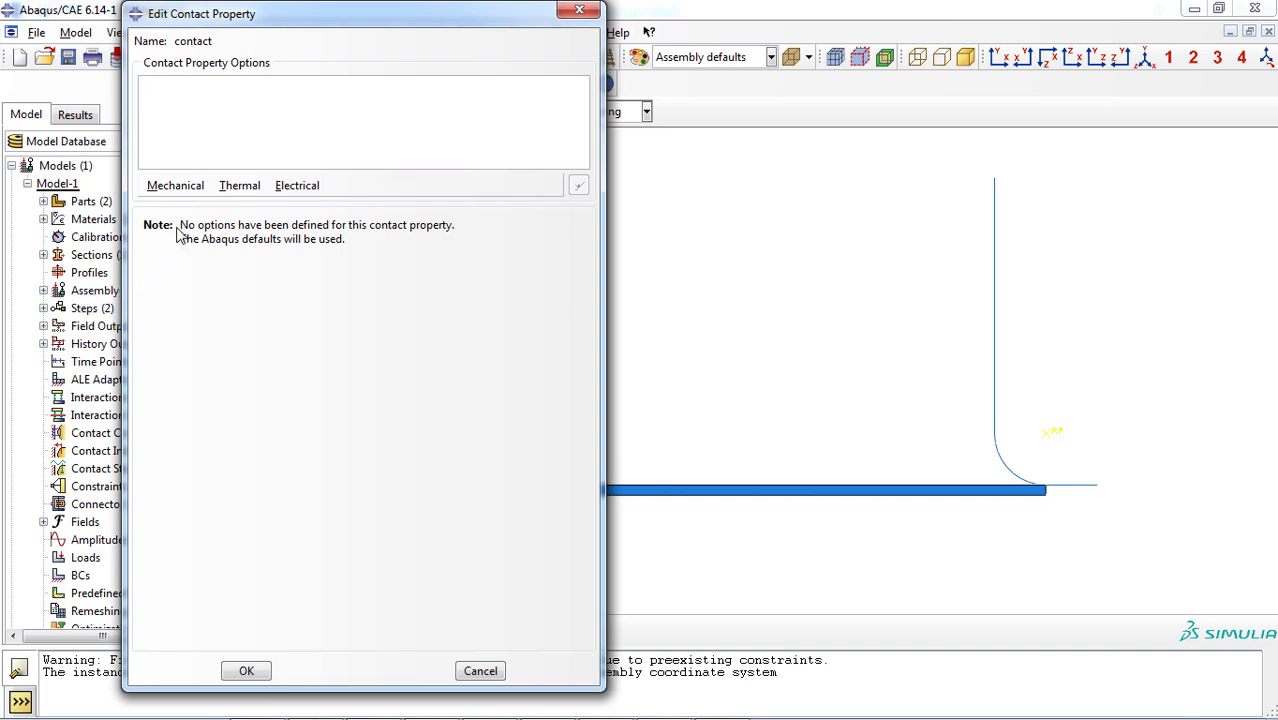
# Add mechanical tangential behavior with the Frictionless formulation to the contact property and save it.
pyautogui.click(178, 187)
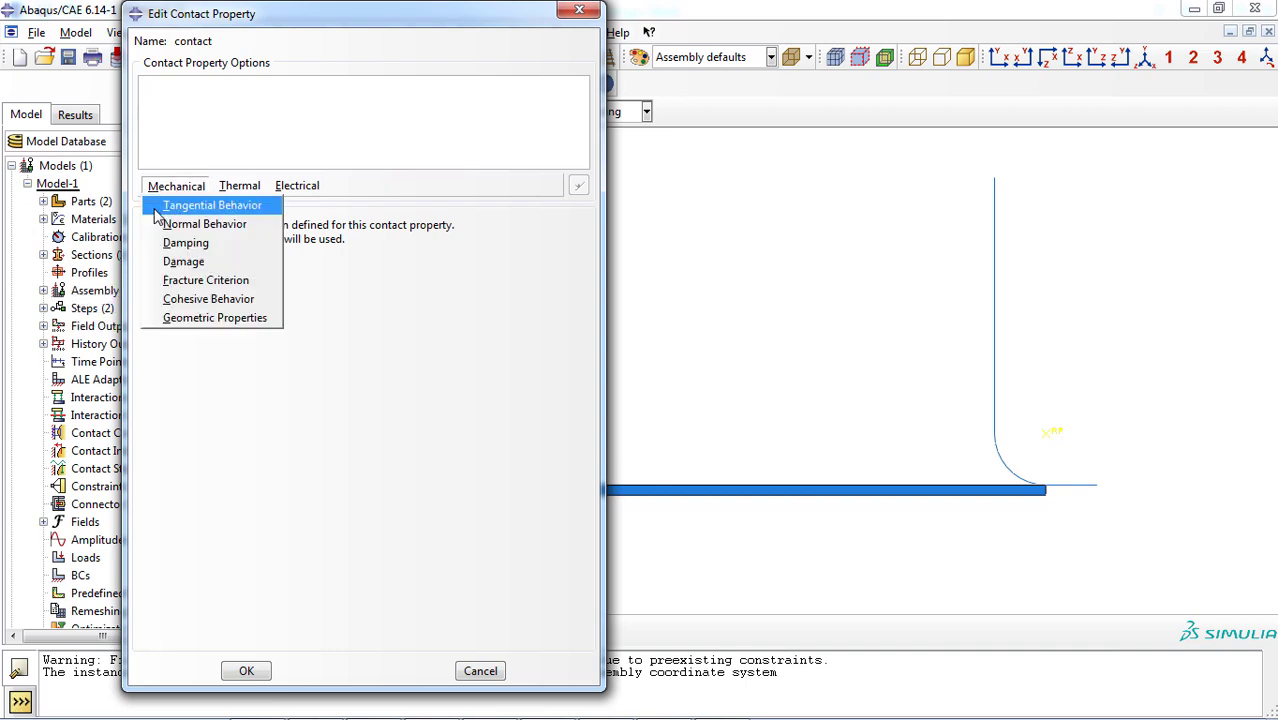
pyautogui.click(158, 206)
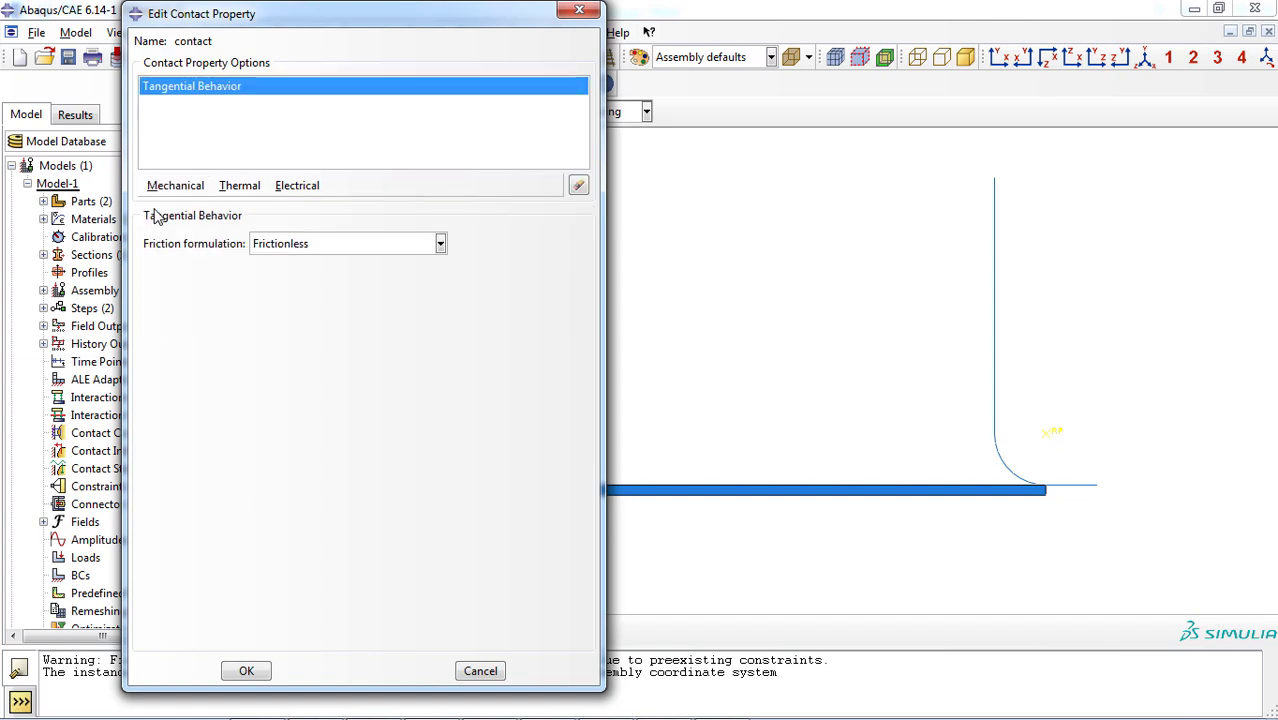
pyautogui.click(440, 244)
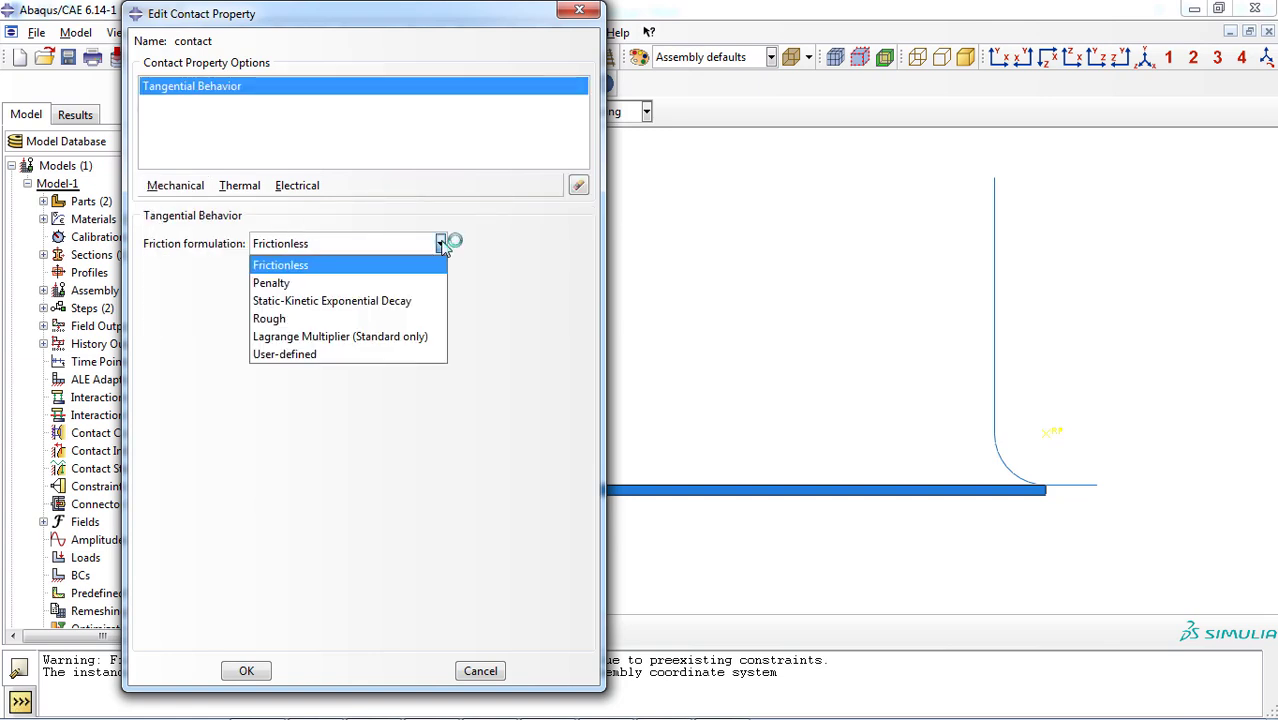
pyautogui.click(395, 271)
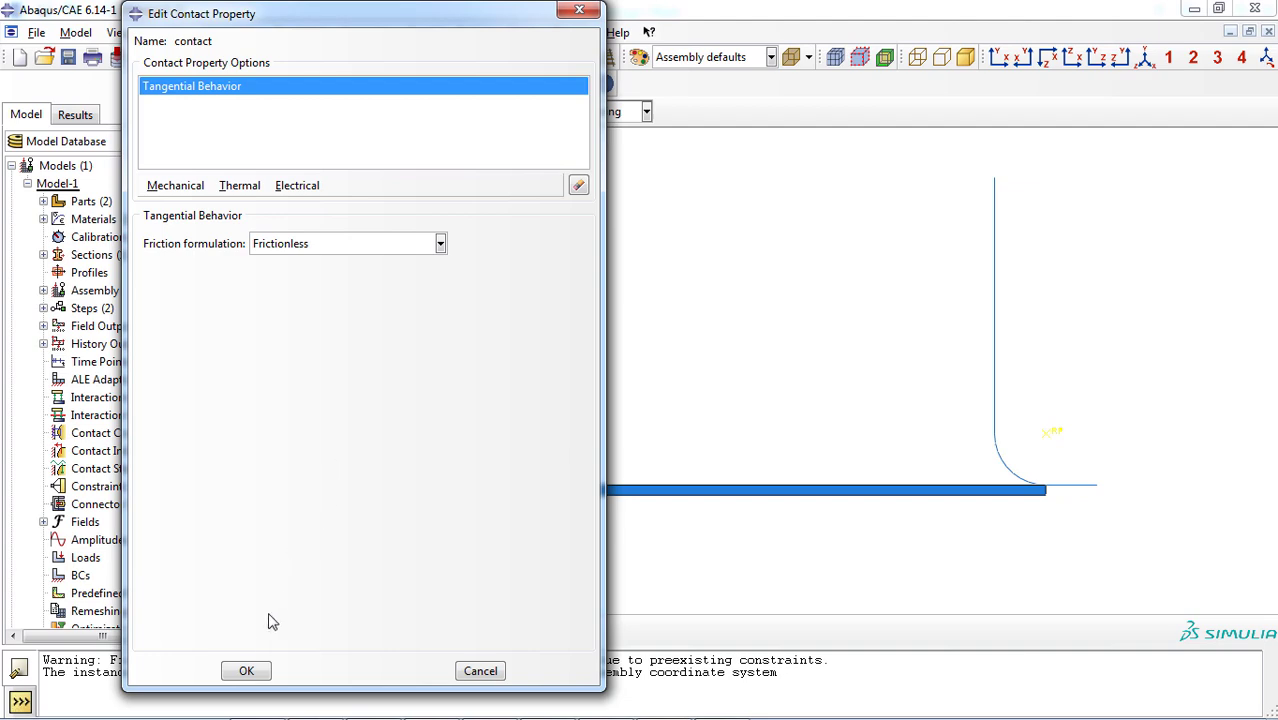
pyautogui.click(248, 672)
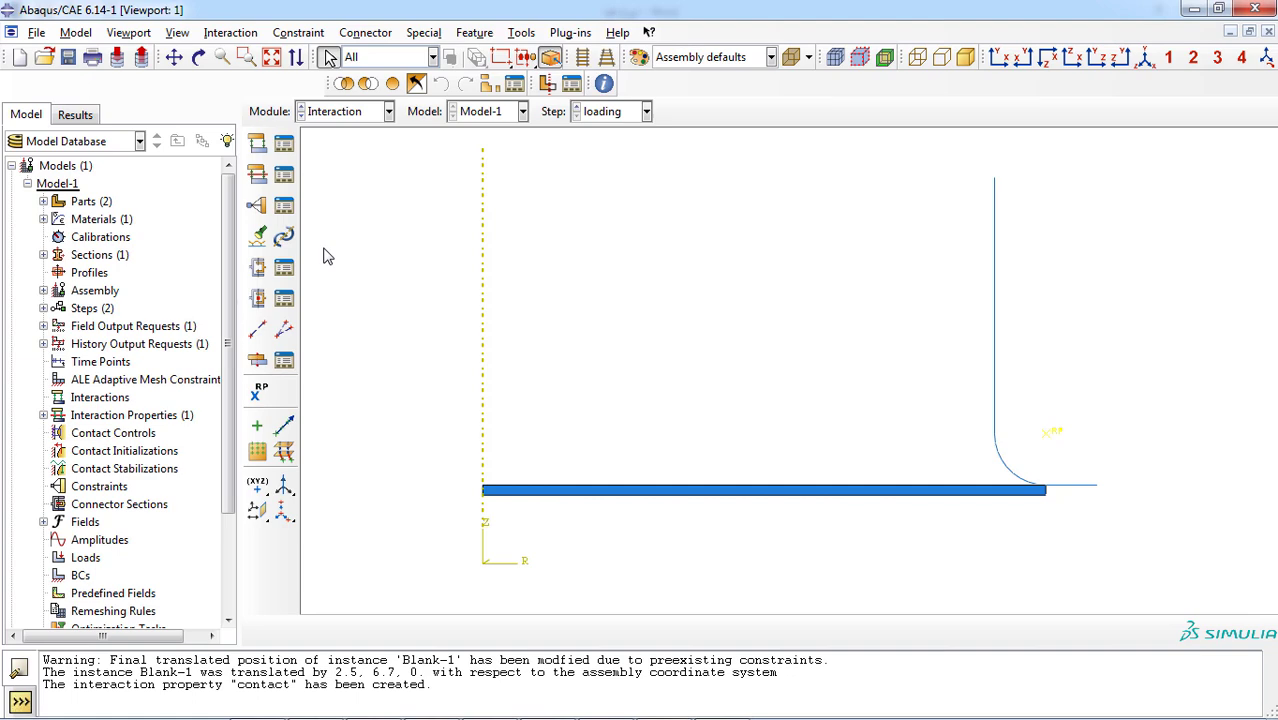
# Create a Surface-to-surface contact (Standard) interaction named contact in the Initial step.
pyautogui.click(257, 147)
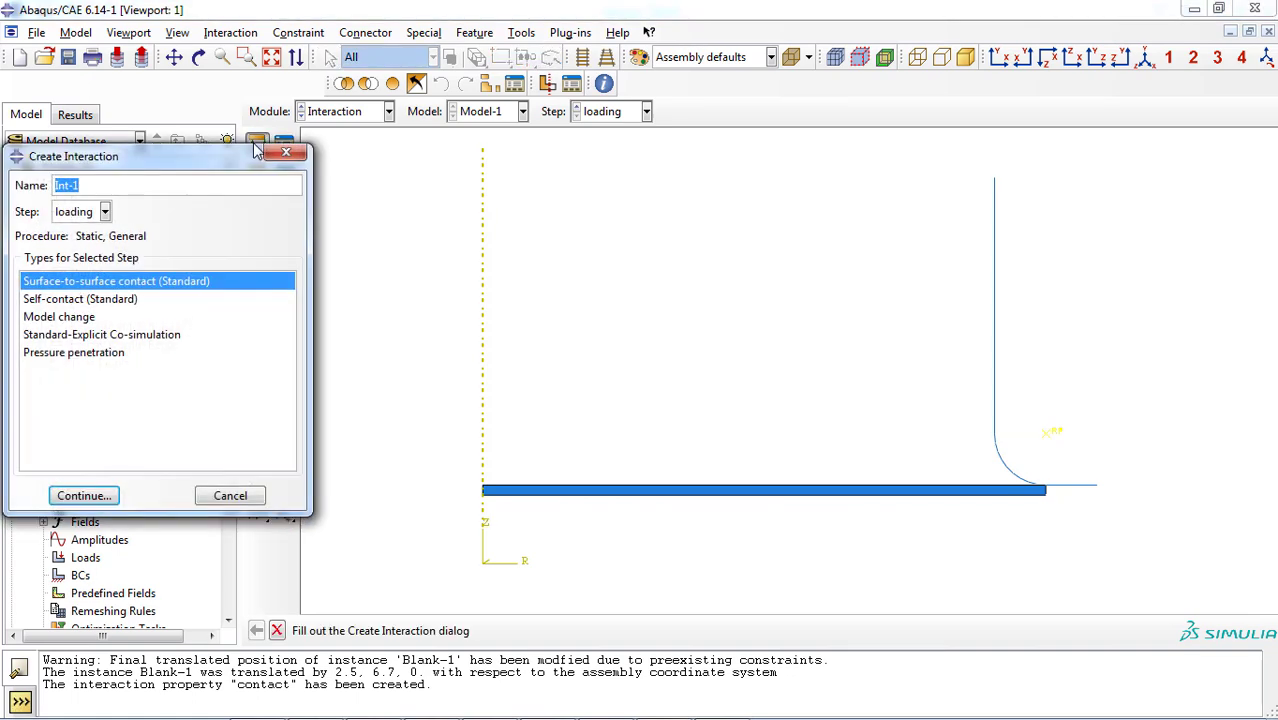
pyautogui.write('contact')
pyautogui.click(104, 212)
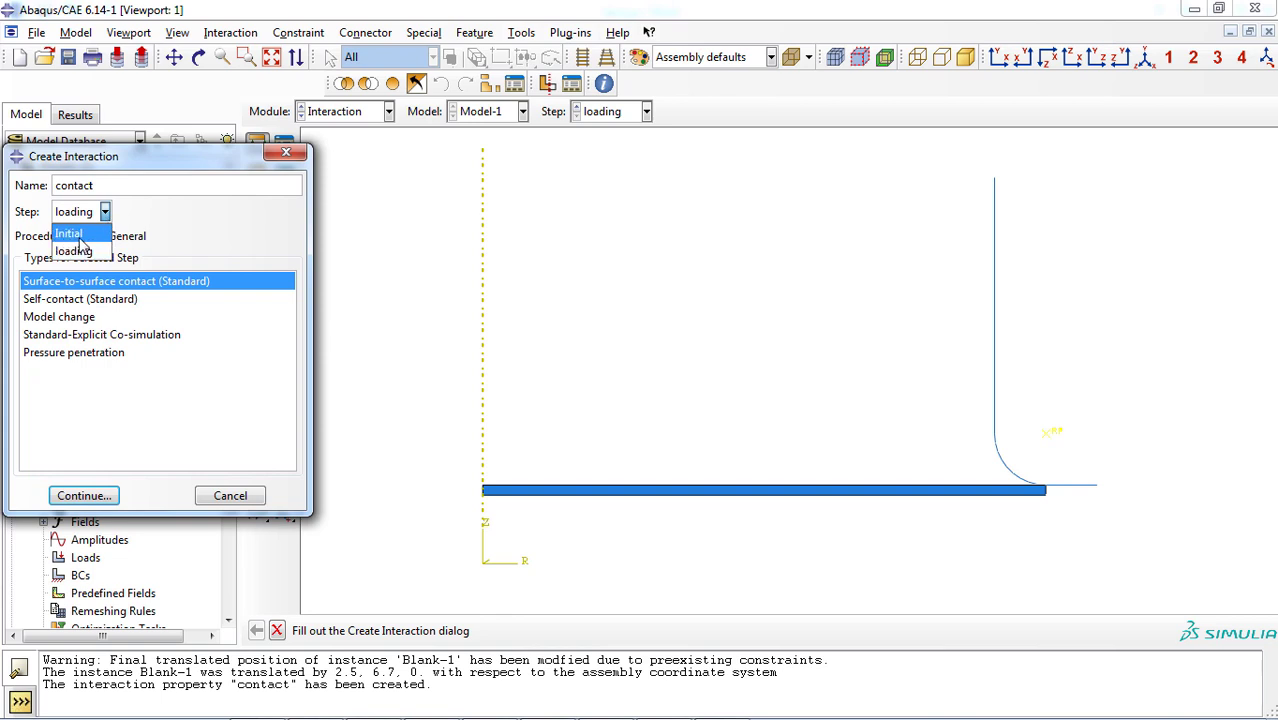
pyautogui.click(93, 236)
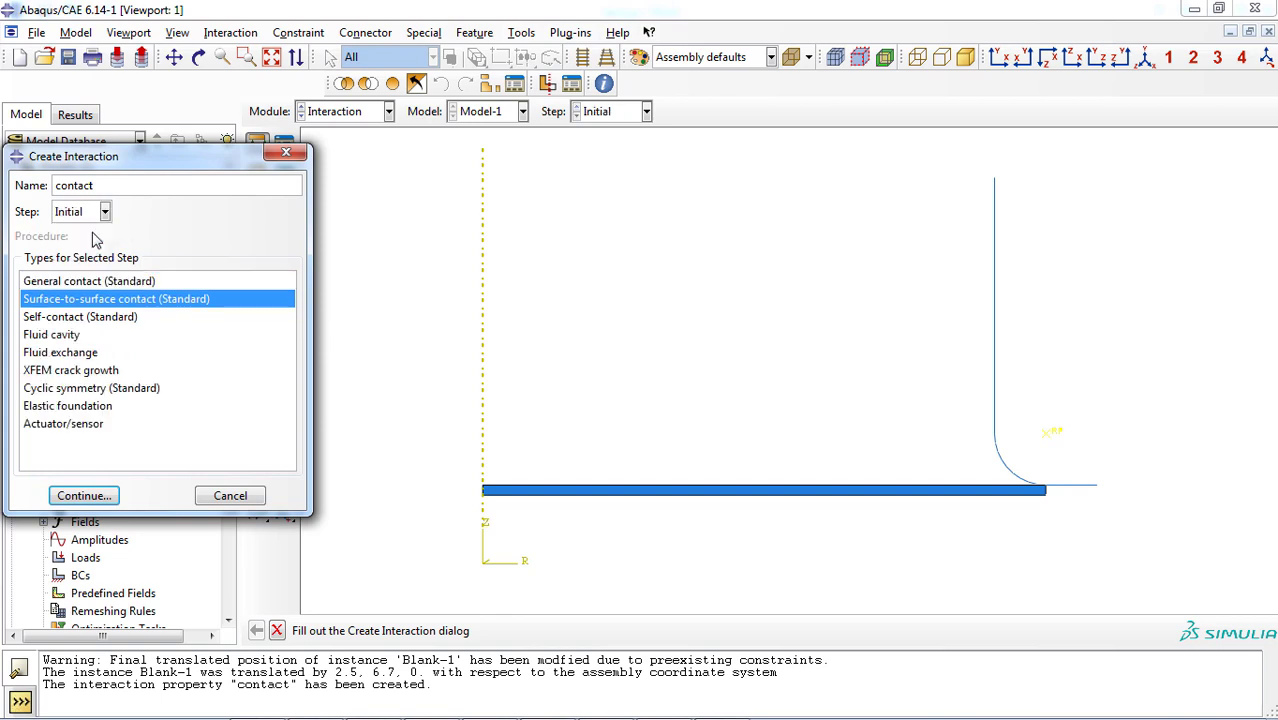
pyautogui.click(120, 300)
pyautogui.click(90, 497)
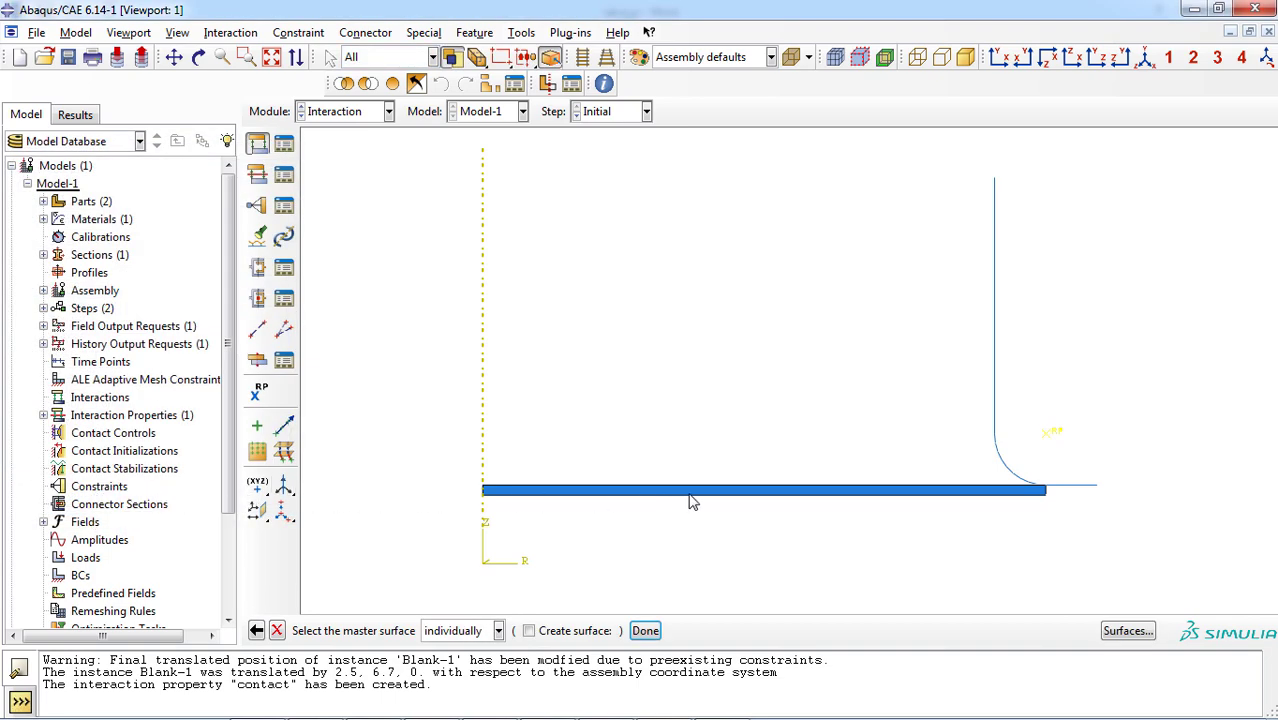
# Assign all die edges on the yellow side as the master surface and the blank's upper edge as the slave surface.
pyautogui.moveTo(1054, 330); pyautogui.dragTo(962, 404)
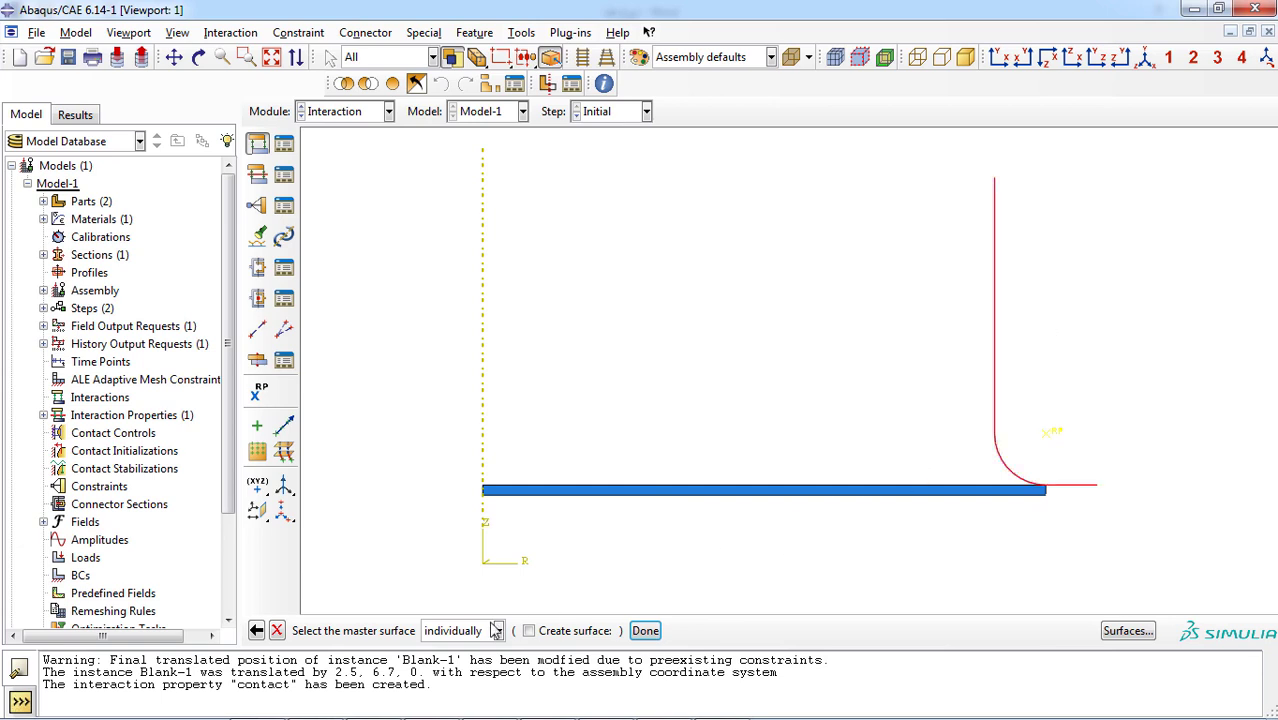
pyautogui.click(645, 631)
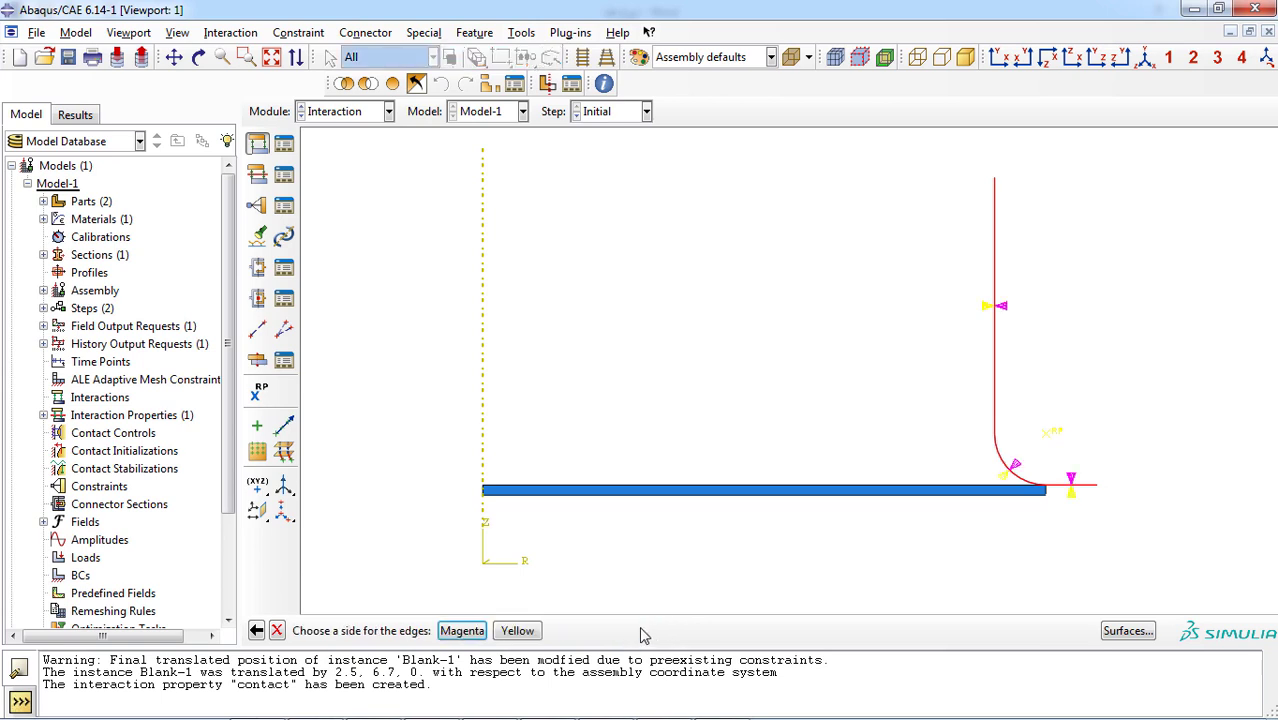
pyautogui.click(517, 631)
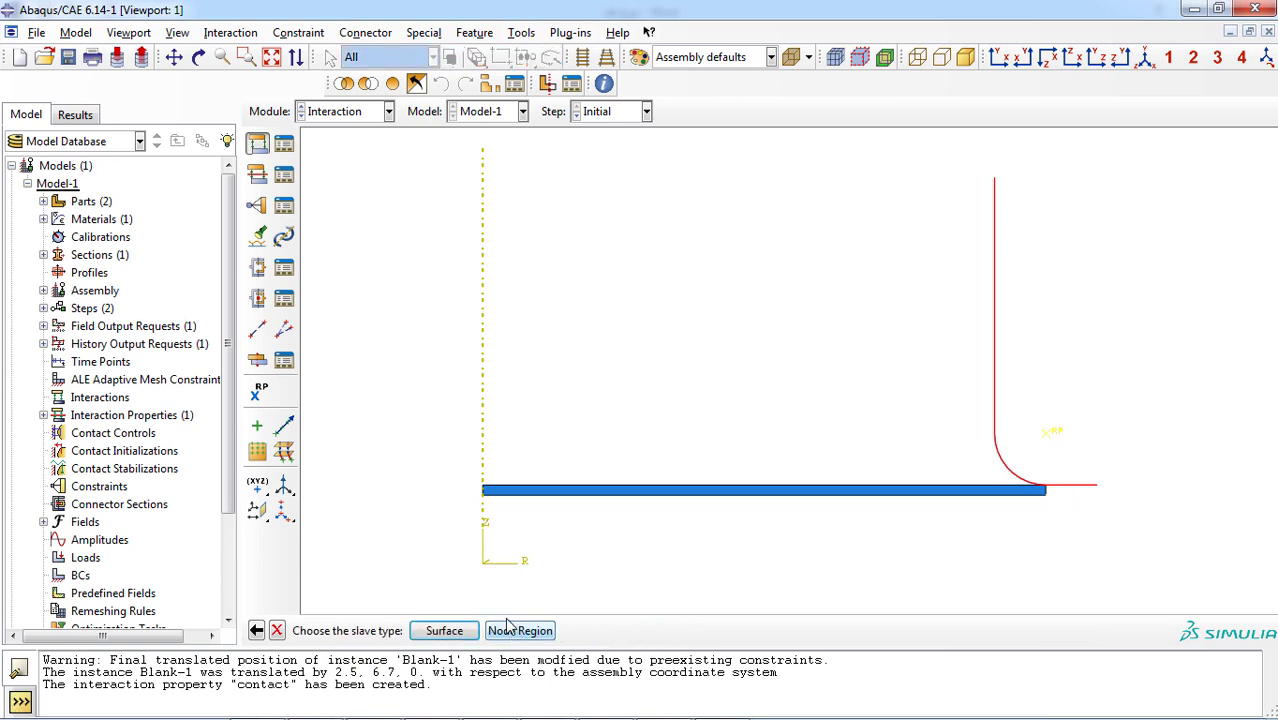
pyautogui.click(444, 630)
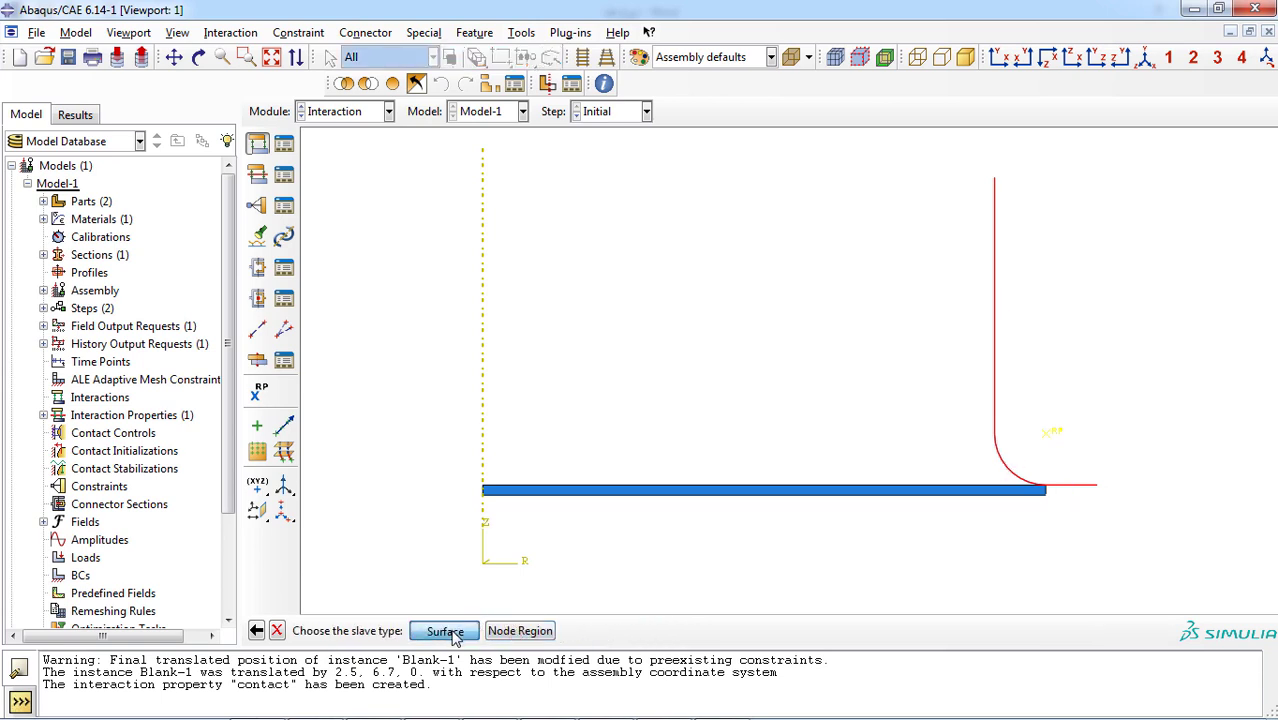
pyautogui.click(727, 490)
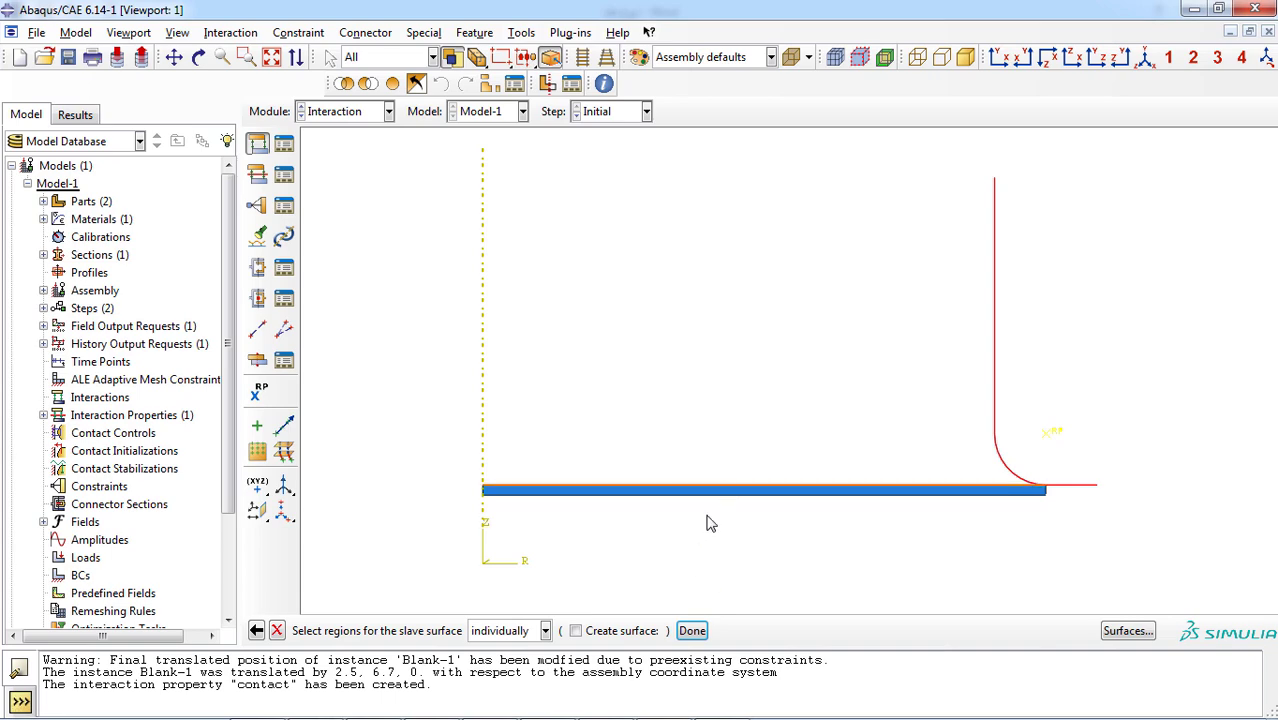
pyautogui.click(691, 630)
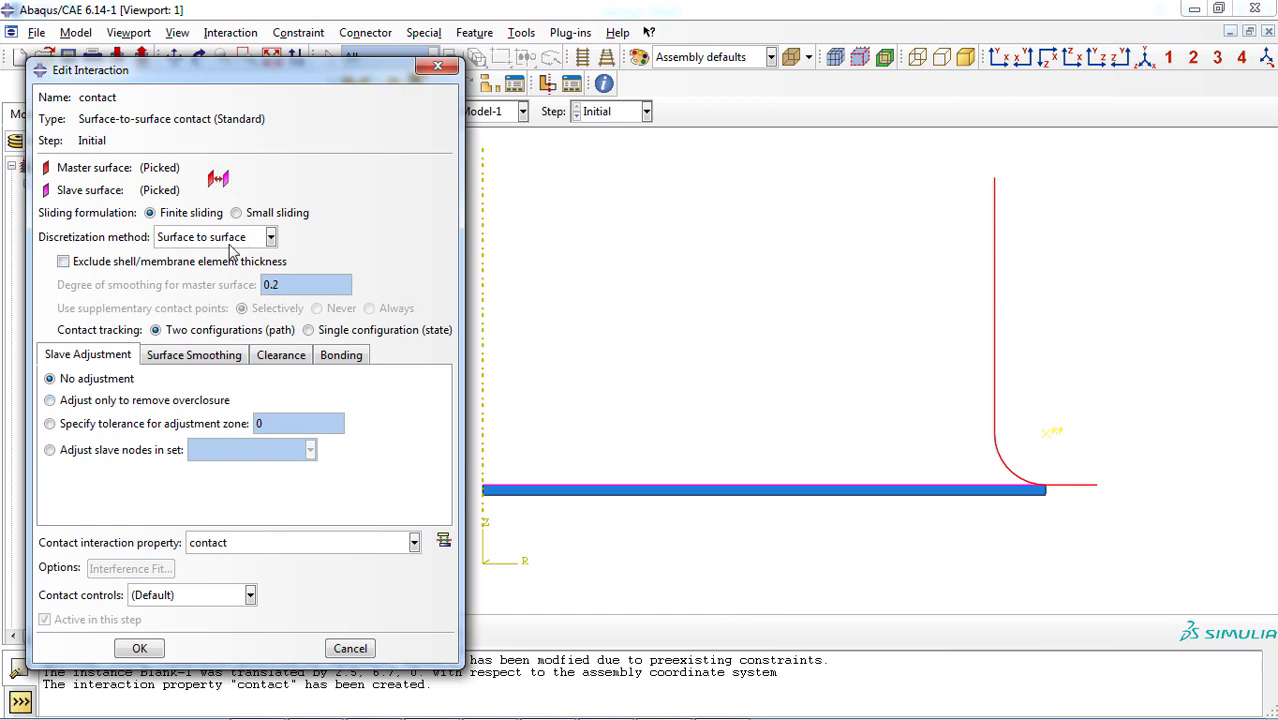
# Set the interaction to finite sliding with Surface to surface discretization and the contact property, and save it.
pyautogui.click(150, 214)
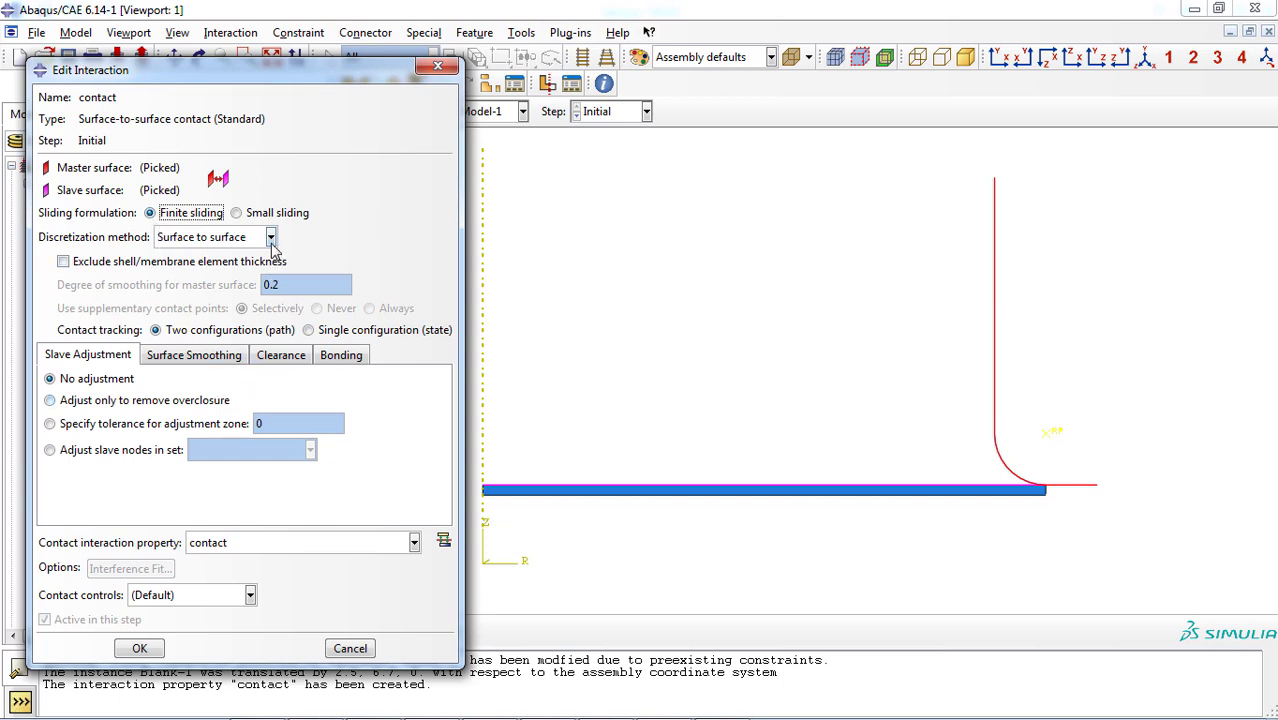
pyautogui.click(270, 237)
pyautogui.click(264, 257)
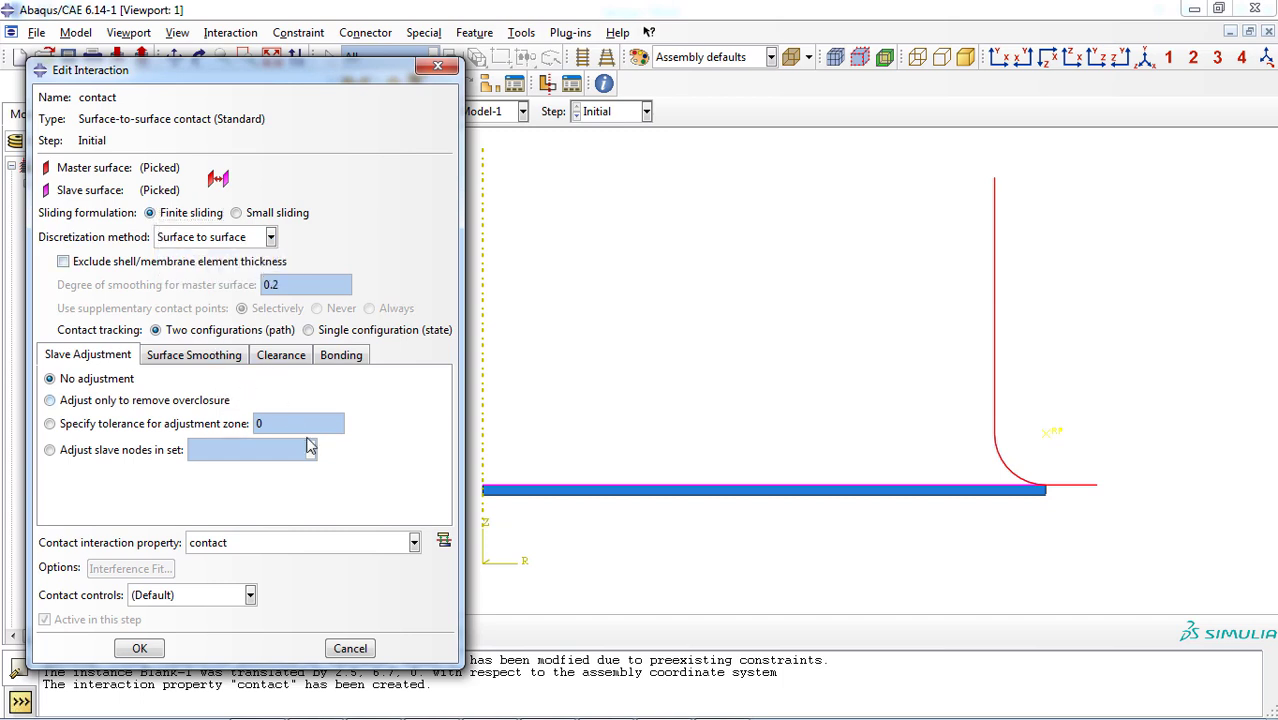
pyautogui.click(414, 542)
pyautogui.click(378, 566)
pyautogui.click(152, 649)
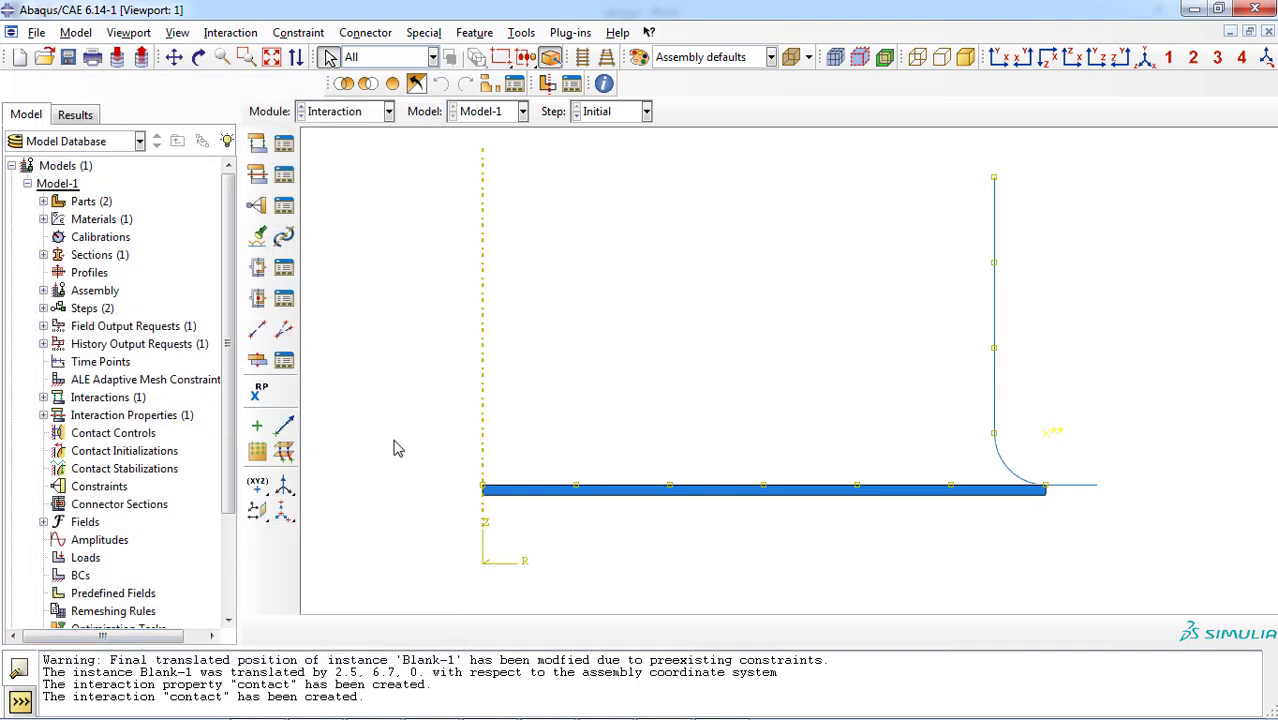
# In the Load module, create a mechanical Symmetry/Antisymmetry/Encastre boundary condition named FixD in the Initial step.
pyautogui.click(389, 111)
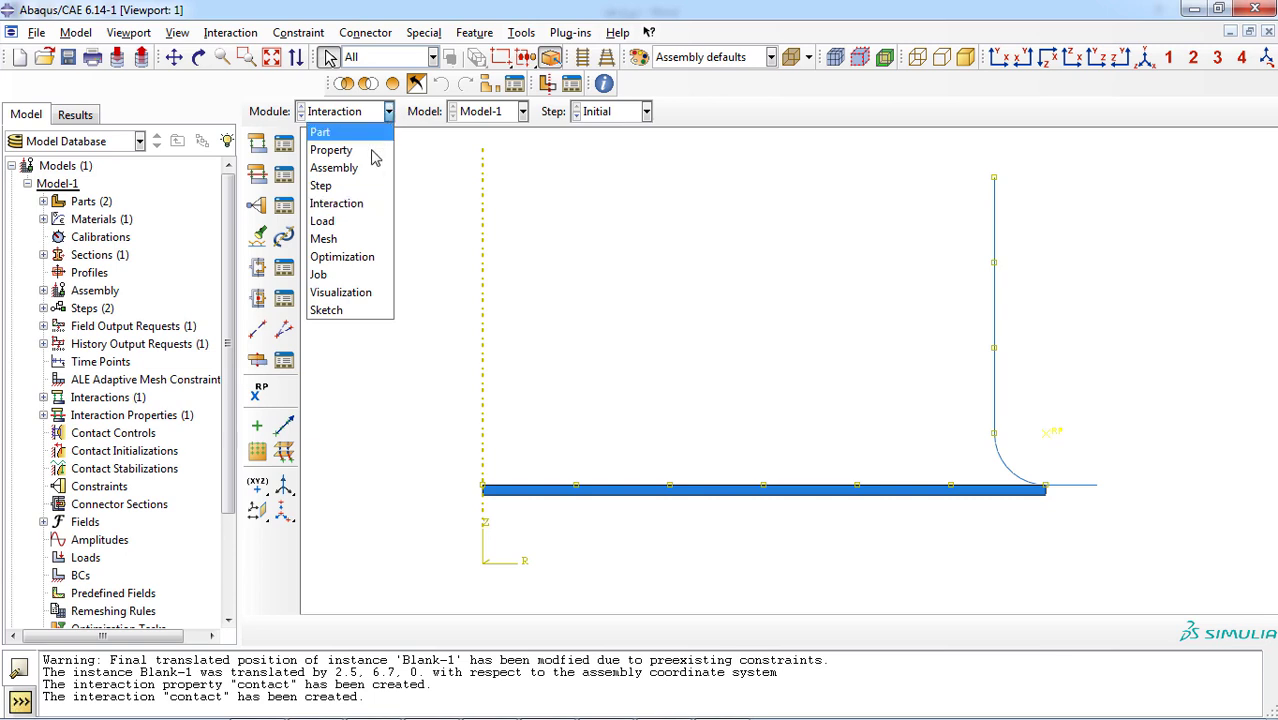
pyautogui.click(362, 221)
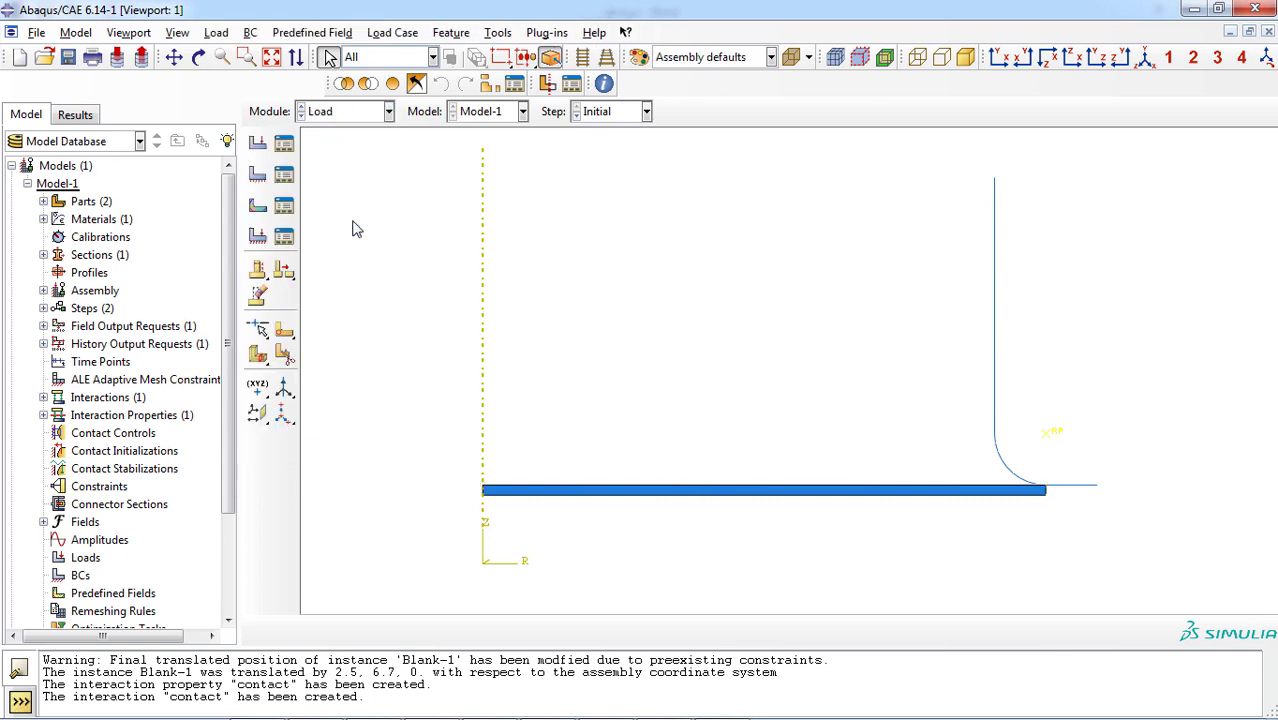
pyautogui.click(257, 182)
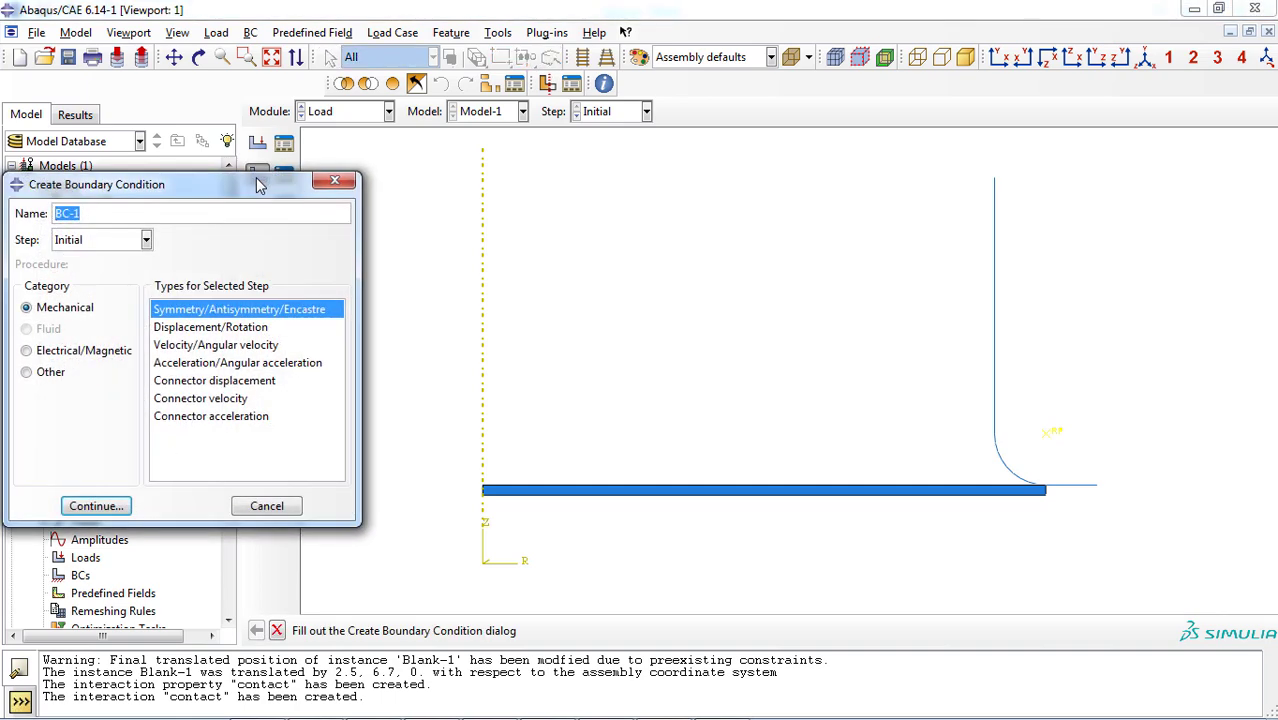
pyautogui.write('FixD')
pyautogui.click(146, 240)
pyautogui.click(133, 258)
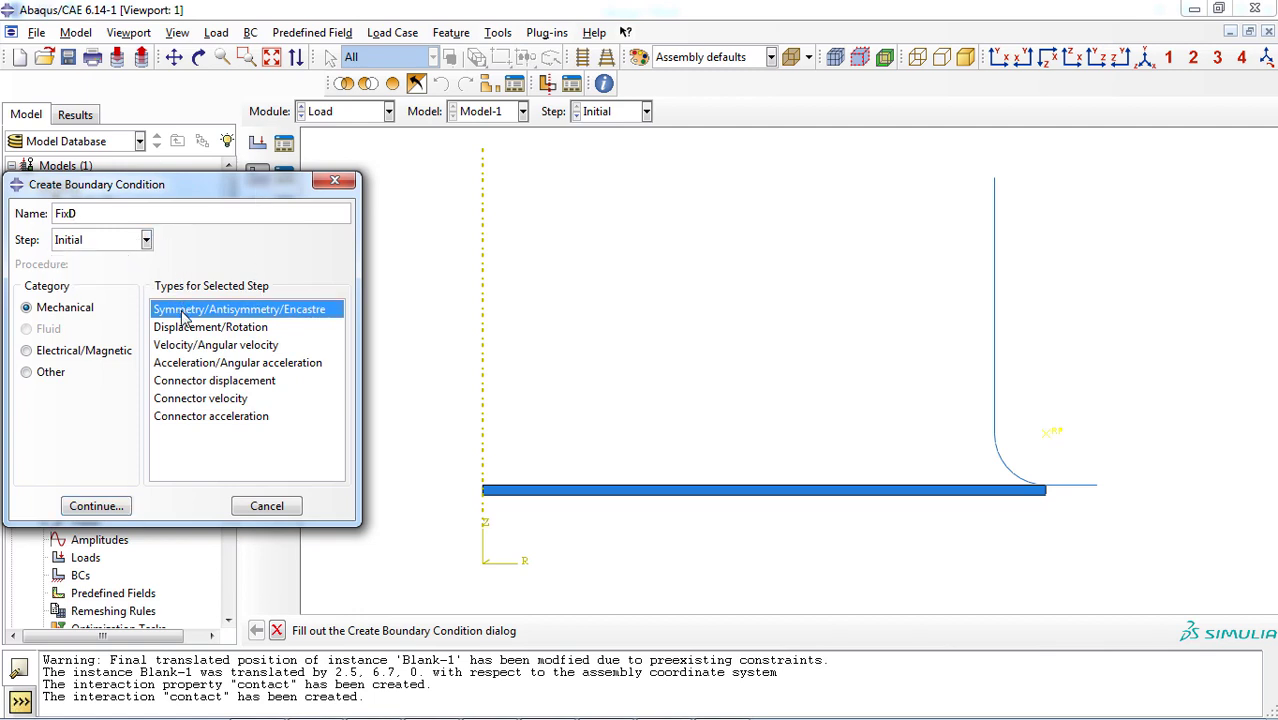
pyautogui.click(120, 506)
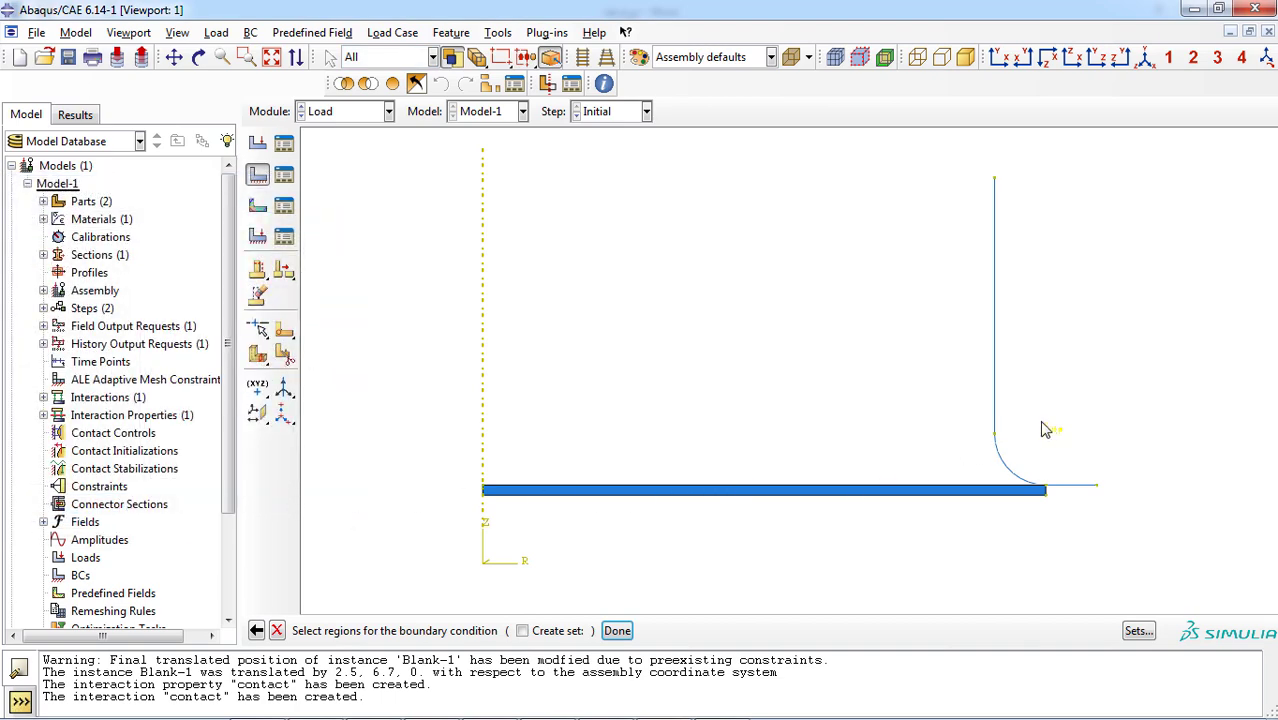
# Apply the FixD boundary condition to the die's reference point as ENCASTRE.
pyautogui.moveTo(1022, 404); pyautogui.dragTo(1078, 466)
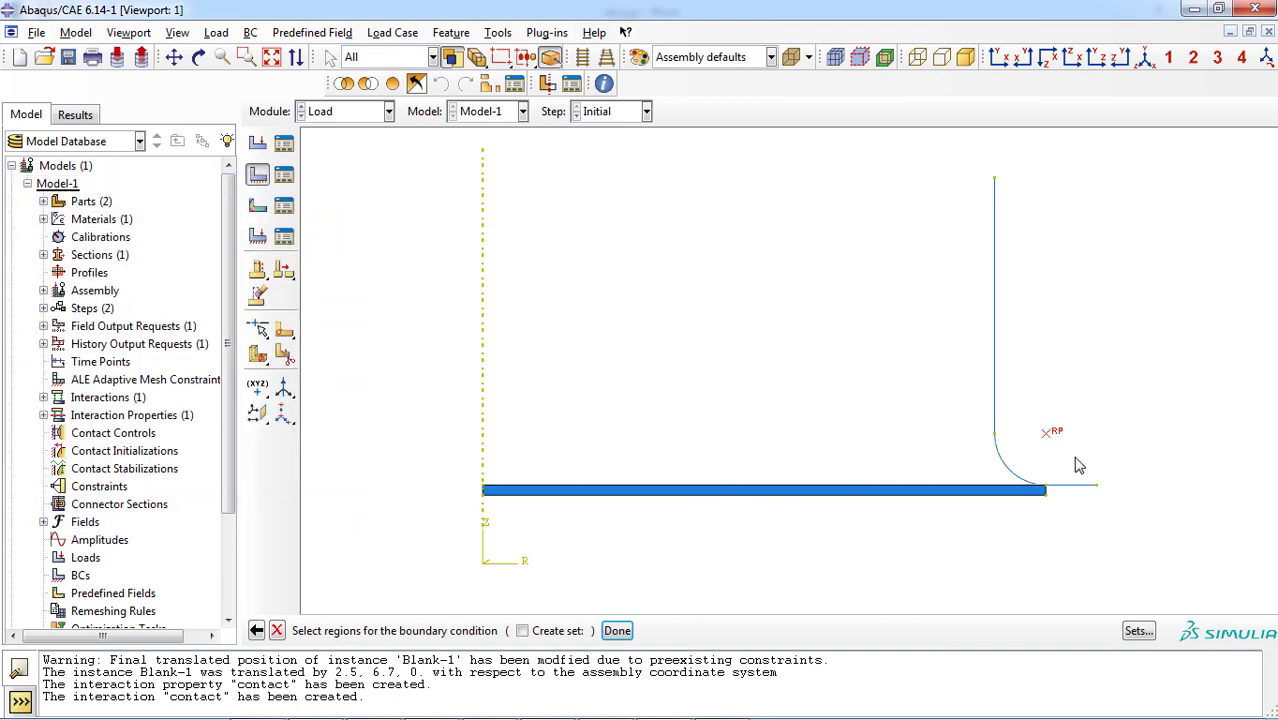
pyautogui.click(617, 631)
pyautogui.click(72, 510)
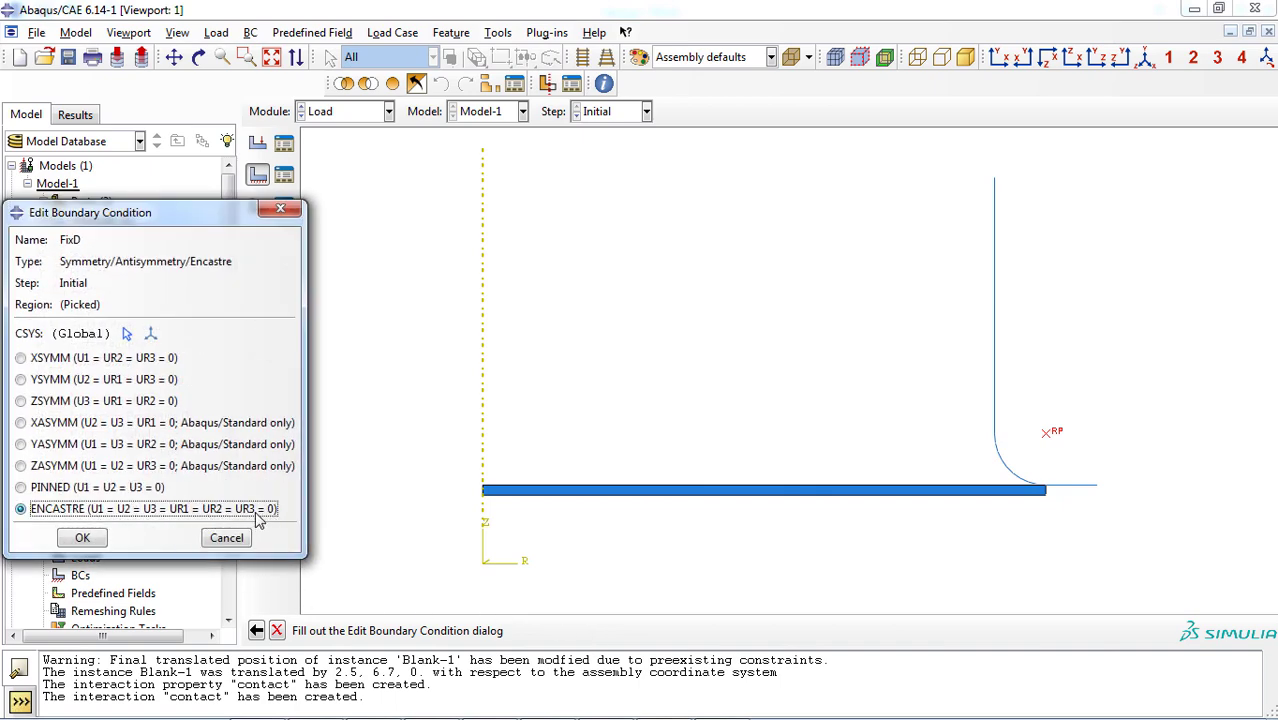
pyautogui.click(84, 537)
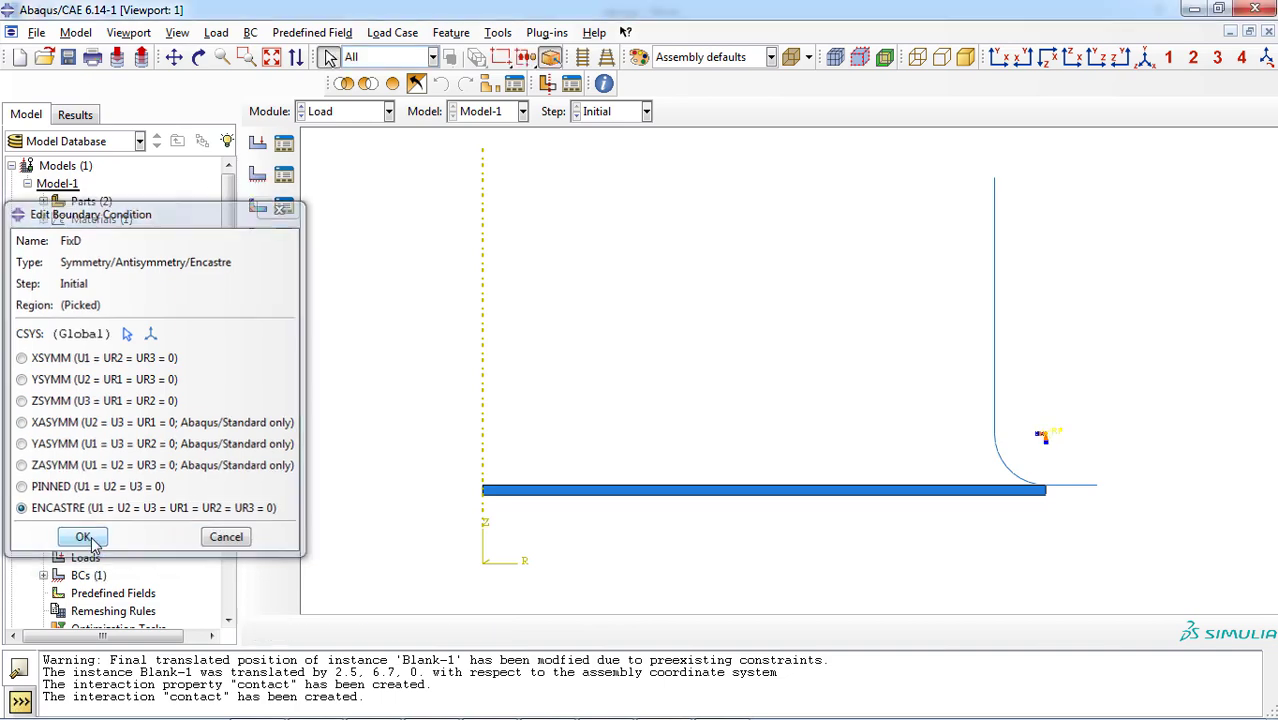
# Create an ENCASTRE boundary condition named FixB in the Initial step on the blank's outer vertical edge.
pyautogui.click(257, 177)
pyautogui.write('Fi')
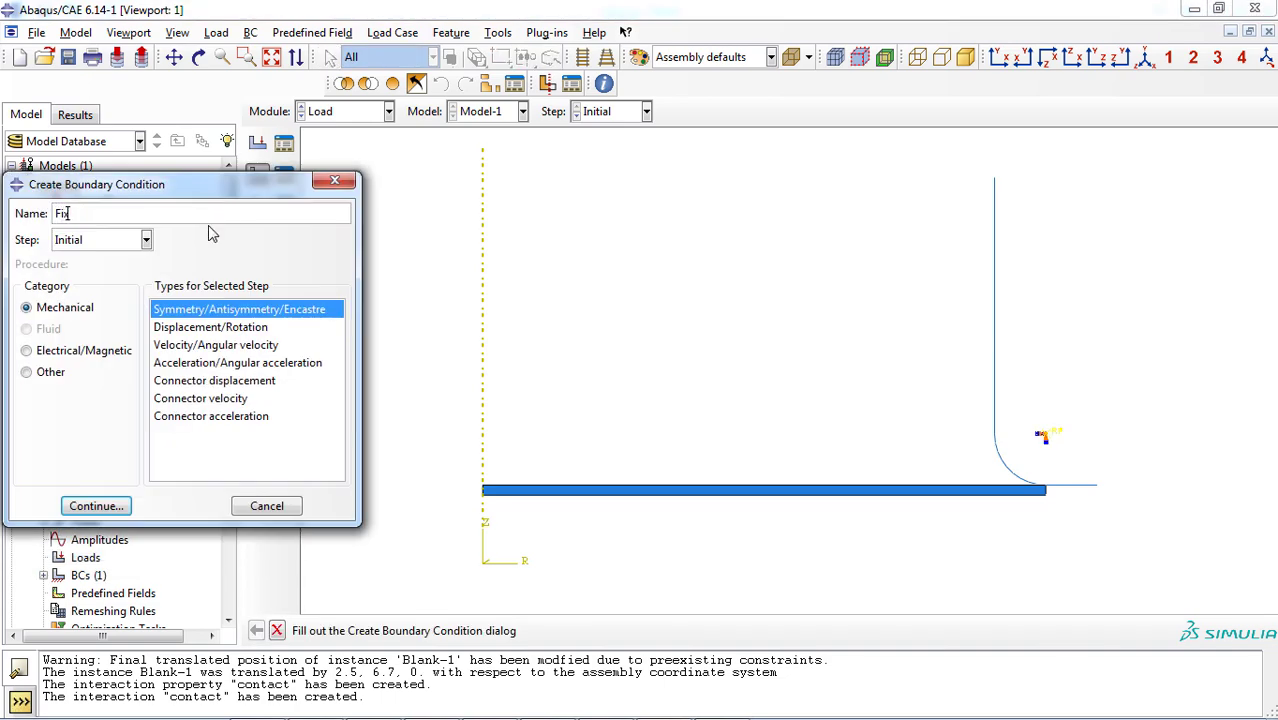
pyautogui.write('xB')
pyautogui.click(96, 507)
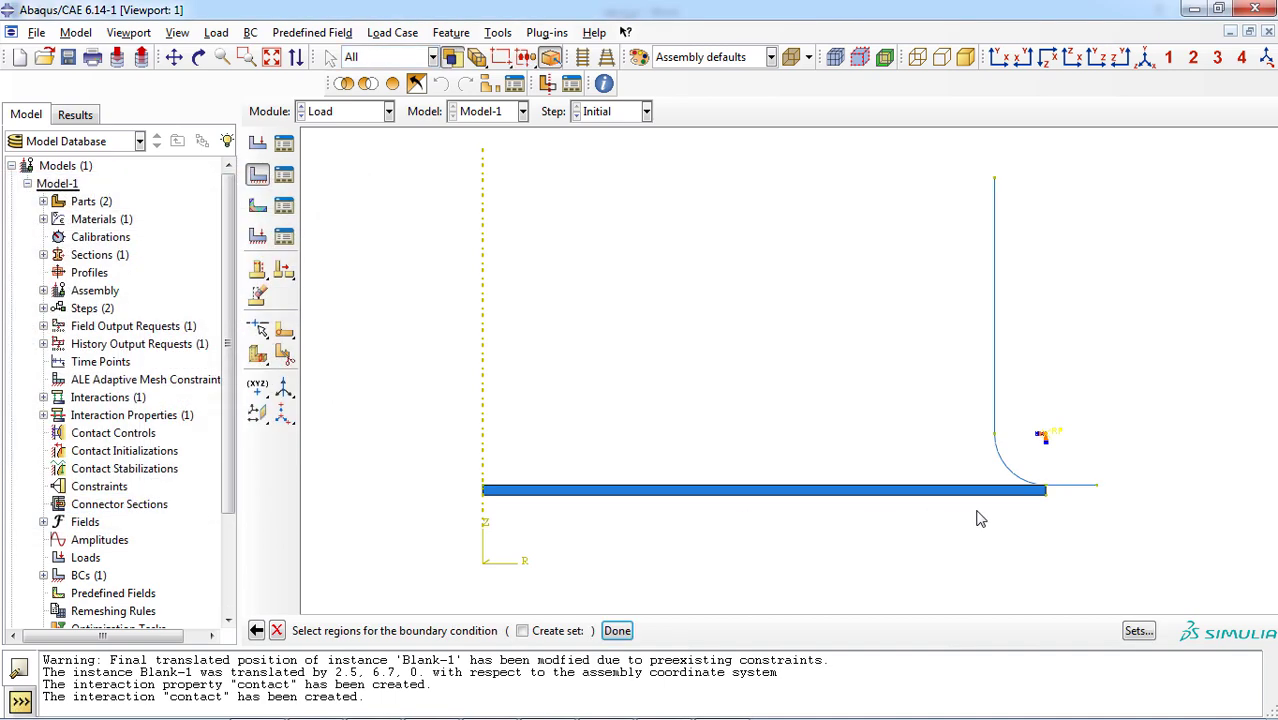
pyautogui.click(1045, 492)
pyautogui.click(617, 630)
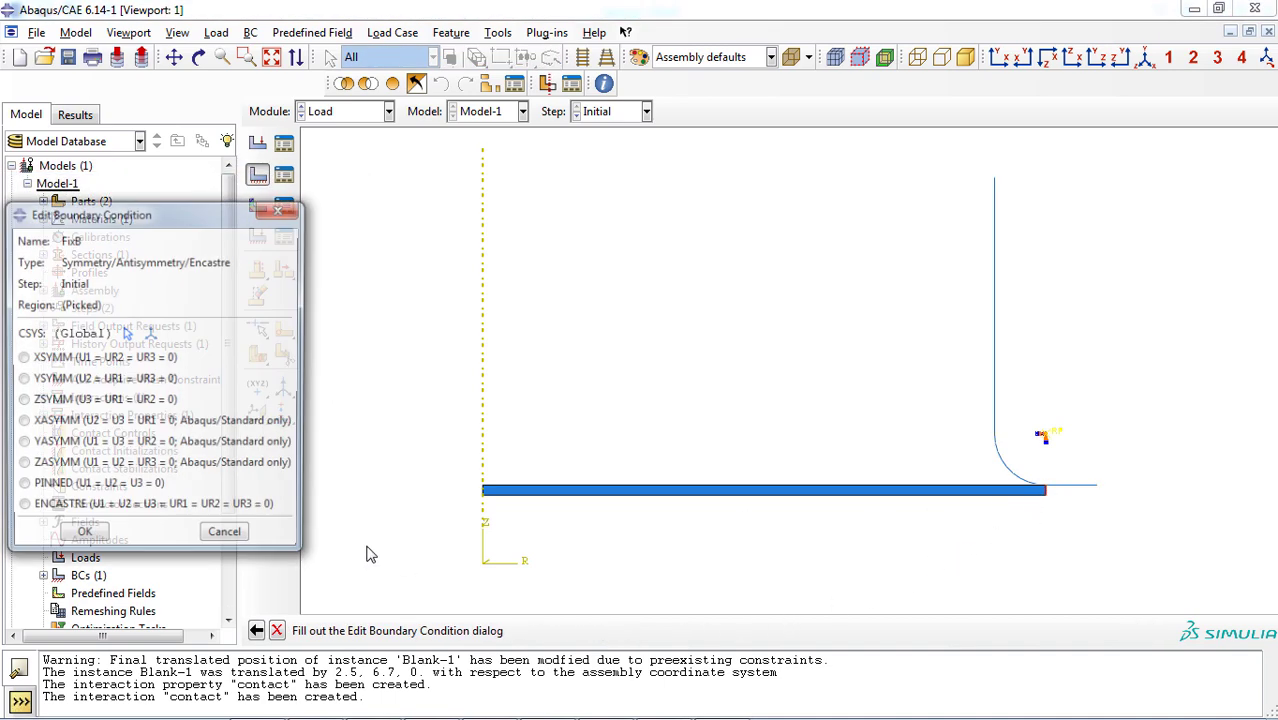
pyautogui.click(45, 511)
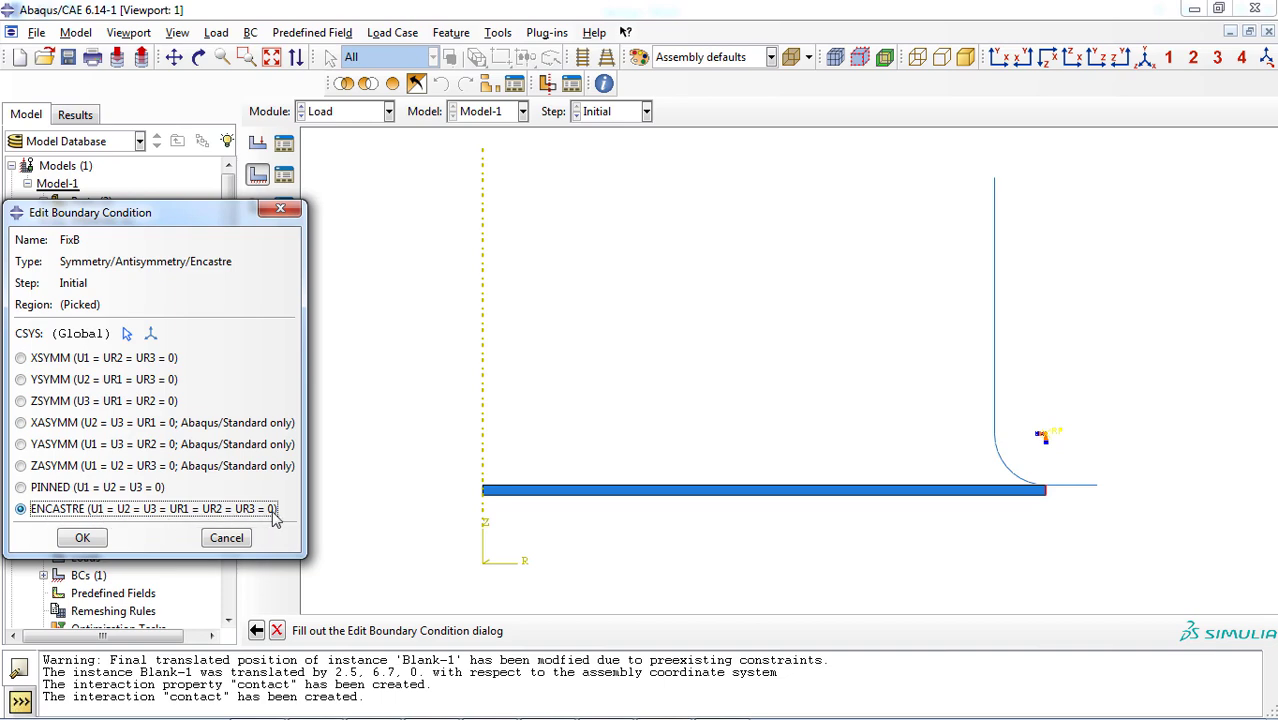
pyautogui.click(82, 537)
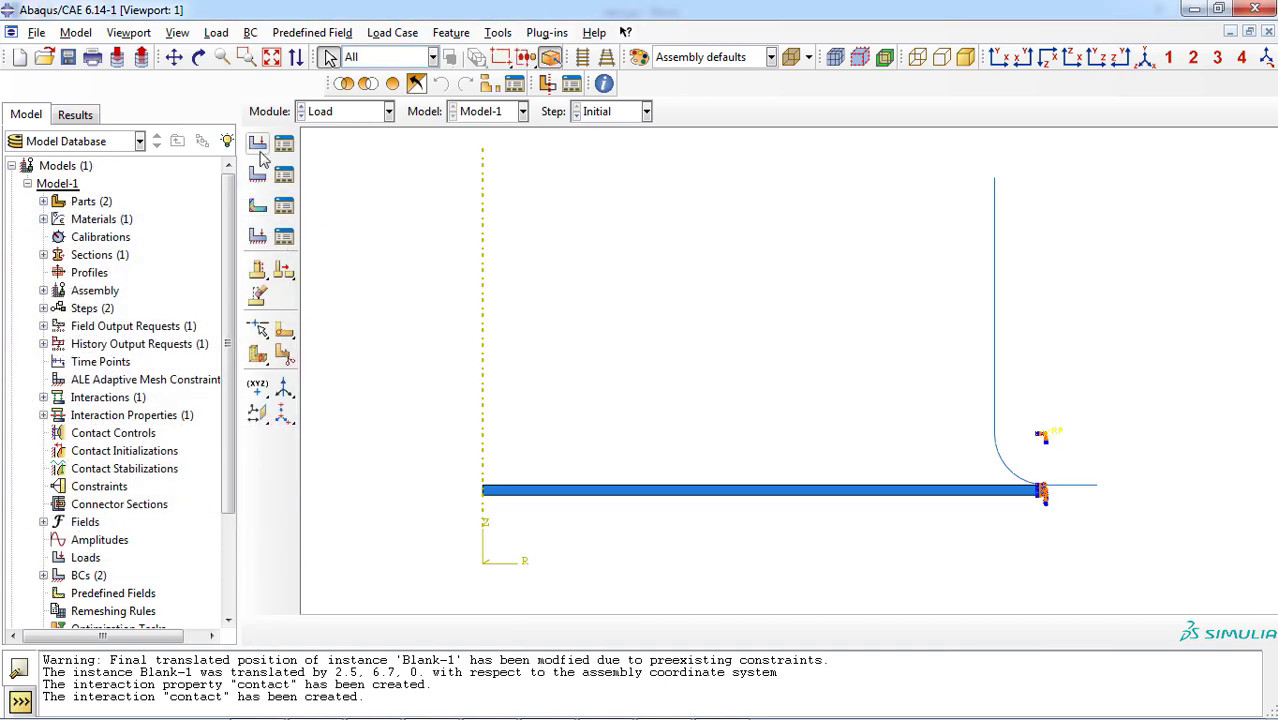
# Create a mechanical Pressure load named load in the loading step.
pyautogui.click(258, 146)
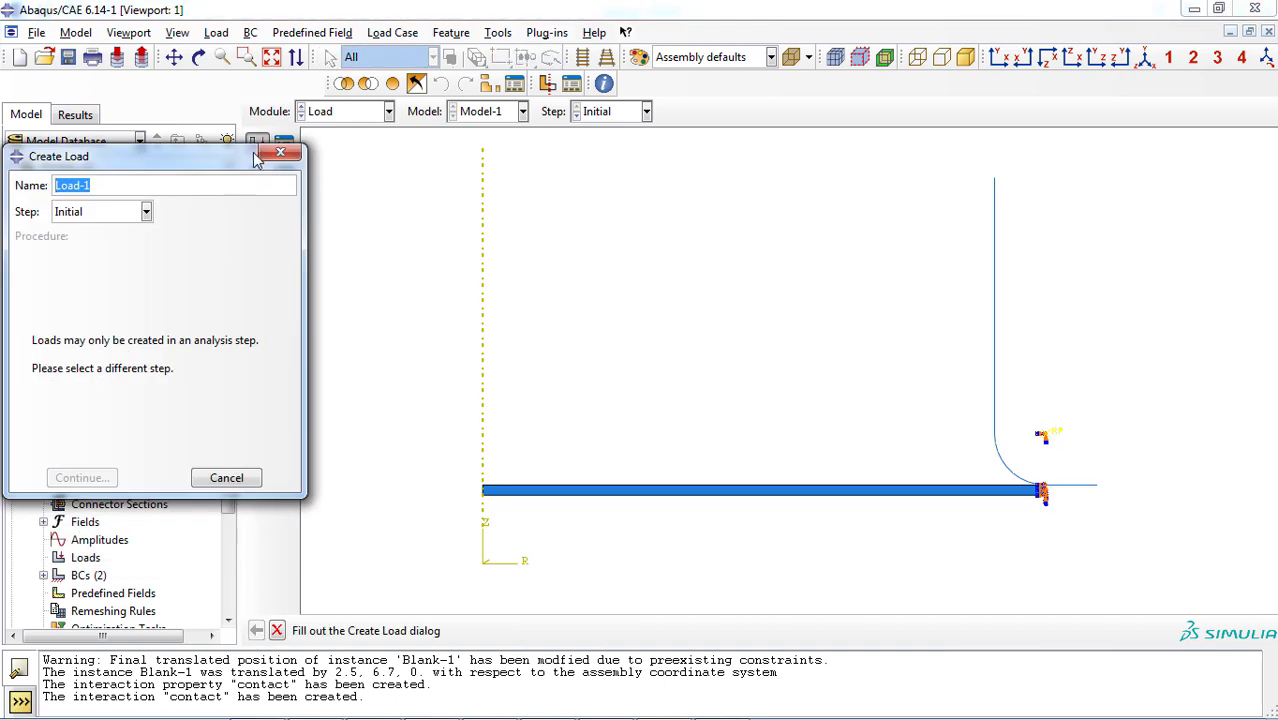
pyautogui.write('load')
pyautogui.click(146, 211)
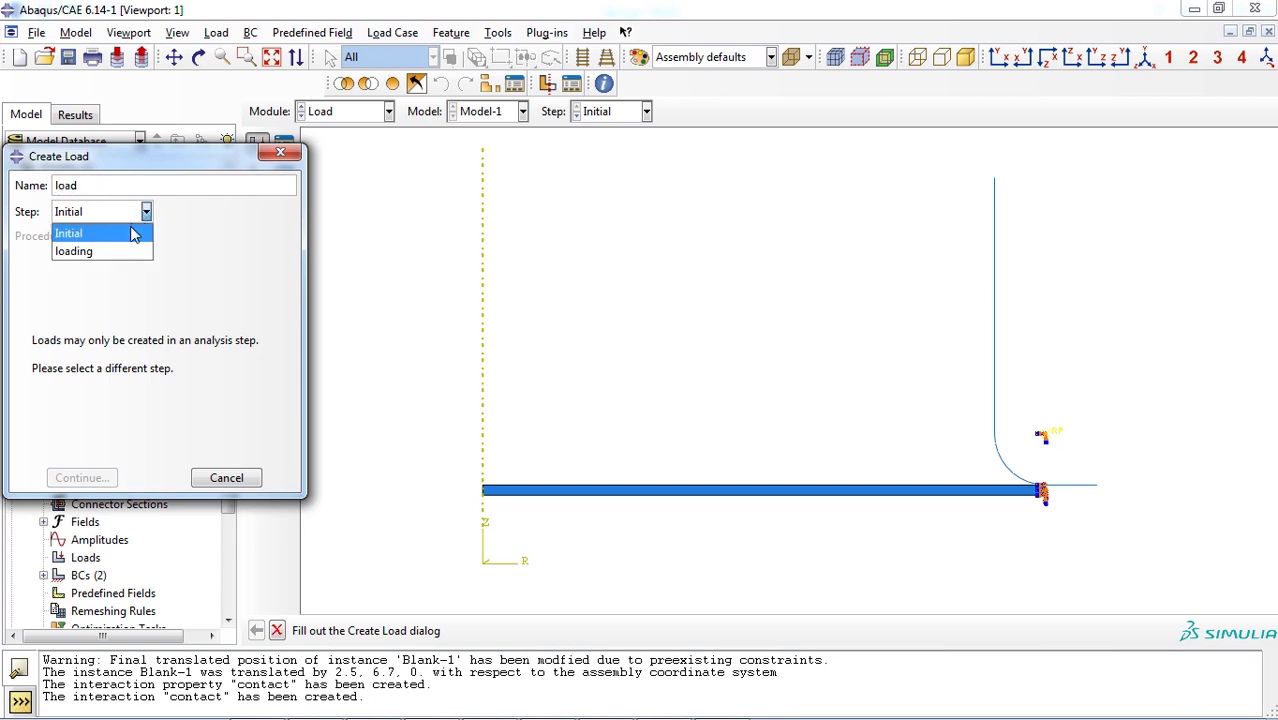
pyautogui.click(120, 251)
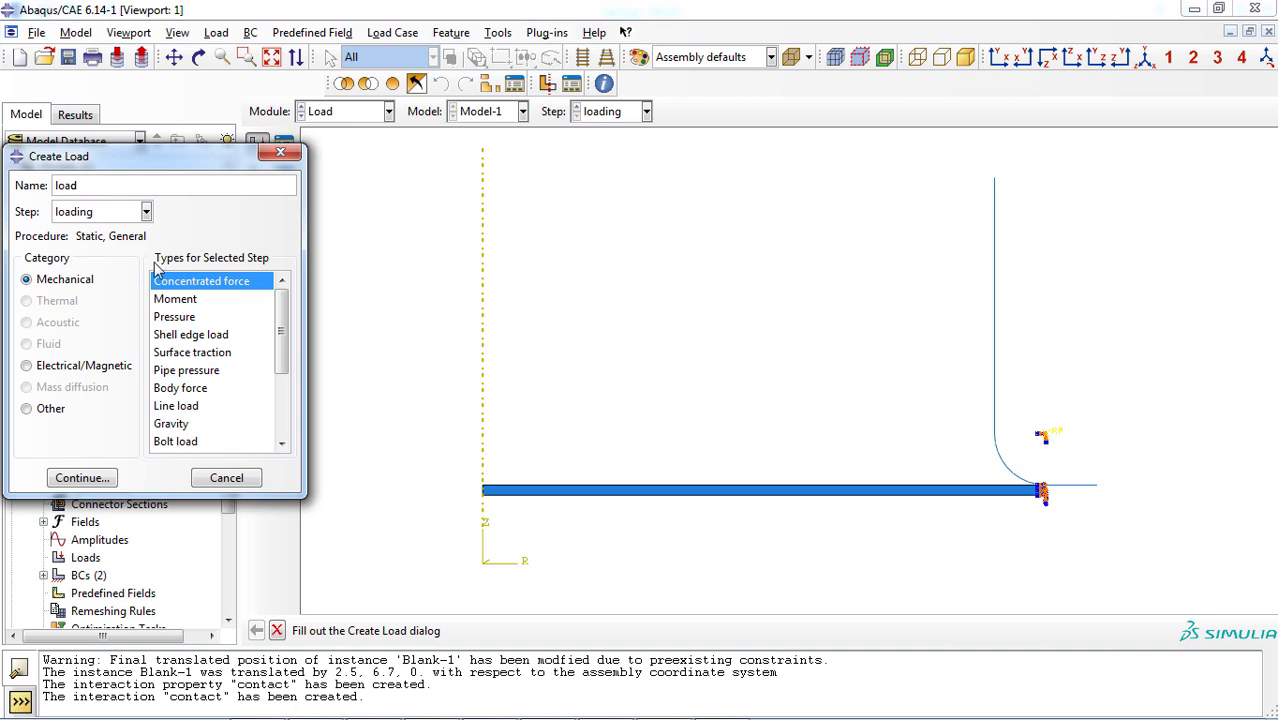
pyautogui.click(184, 318)
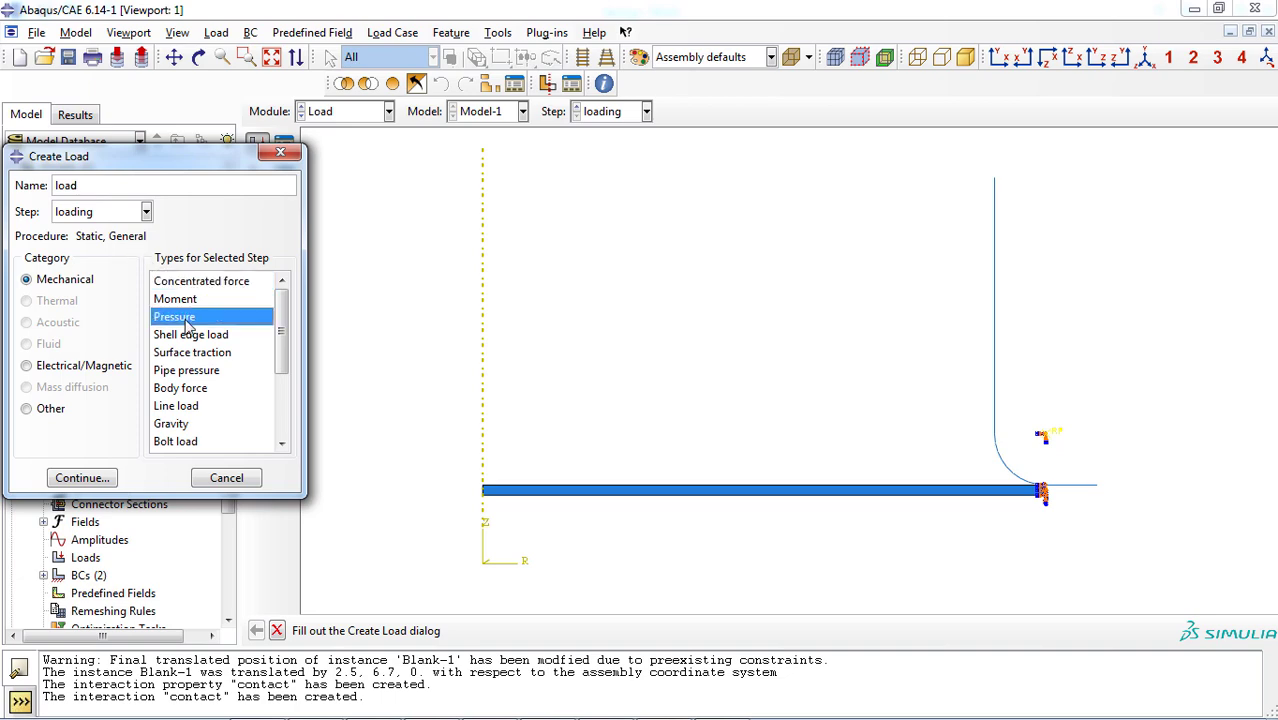
pyautogui.click(82, 478)
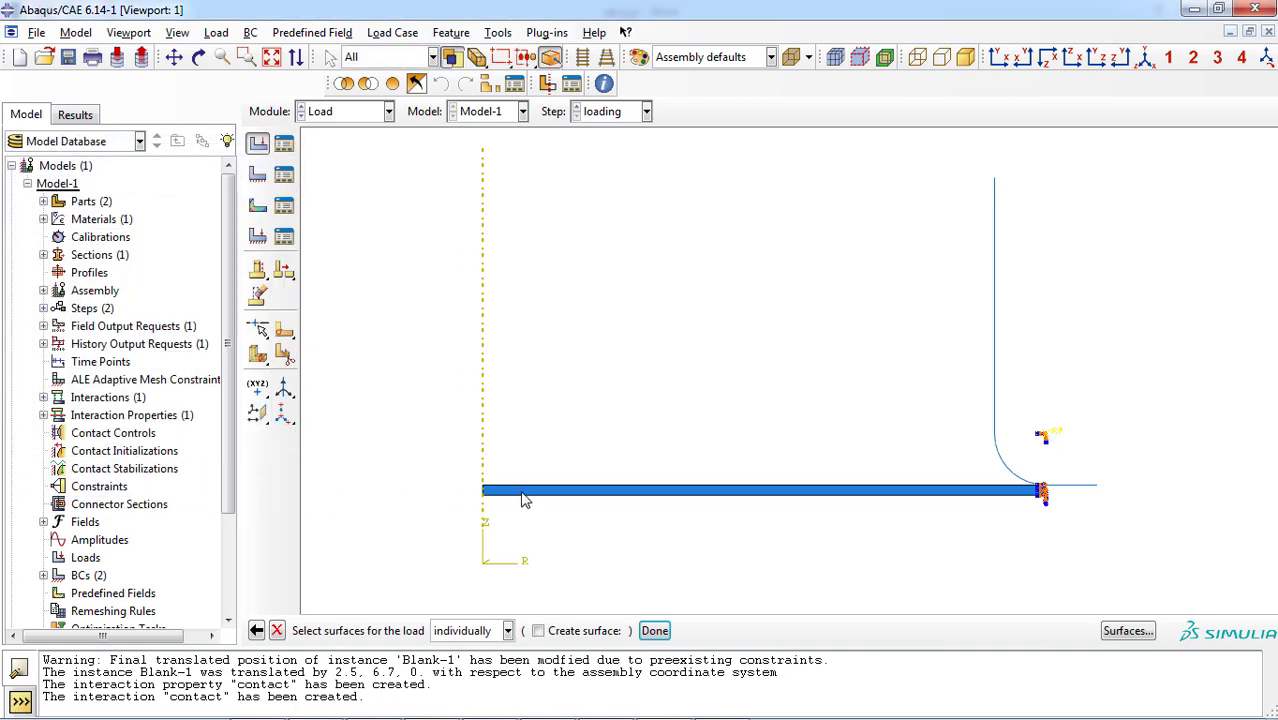
# Apply the pressure to the blank's lower edge with uniform distribution, magnitude 9 and the Ramp amplitude.
pyautogui.click(766, 505)
pyautogui.click(655, 631)
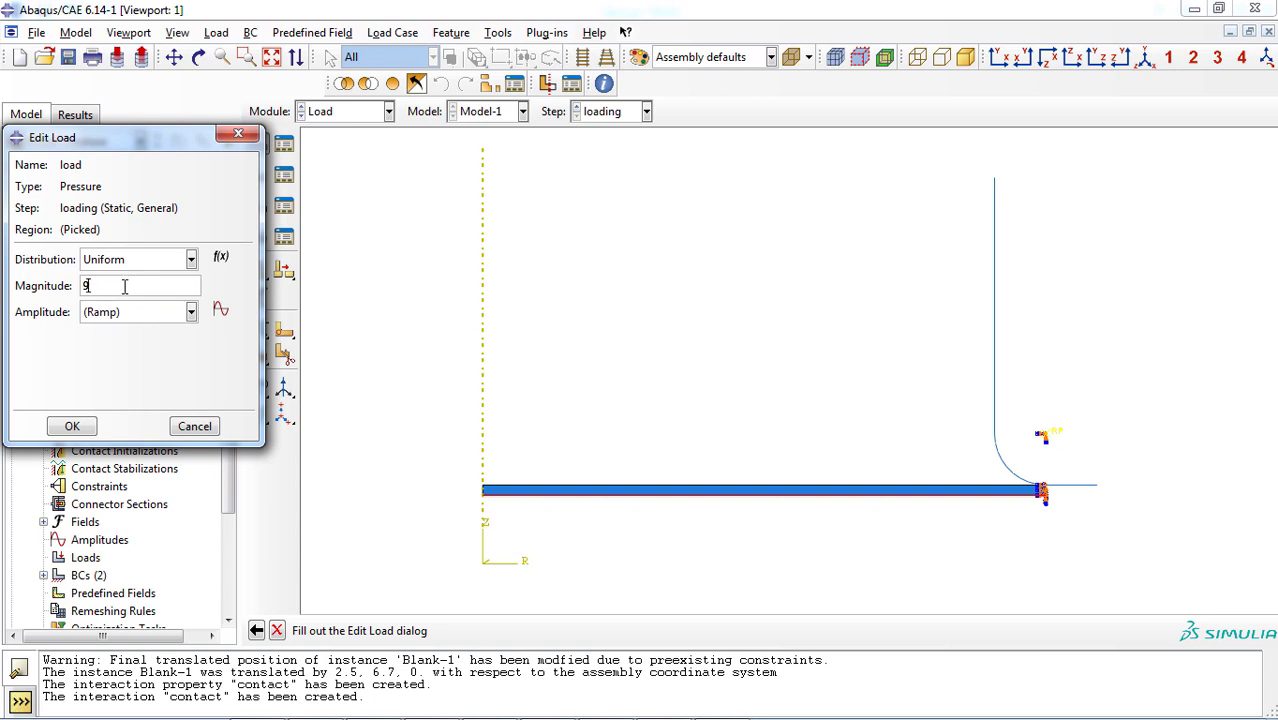
pyautogui.click(220, 310)
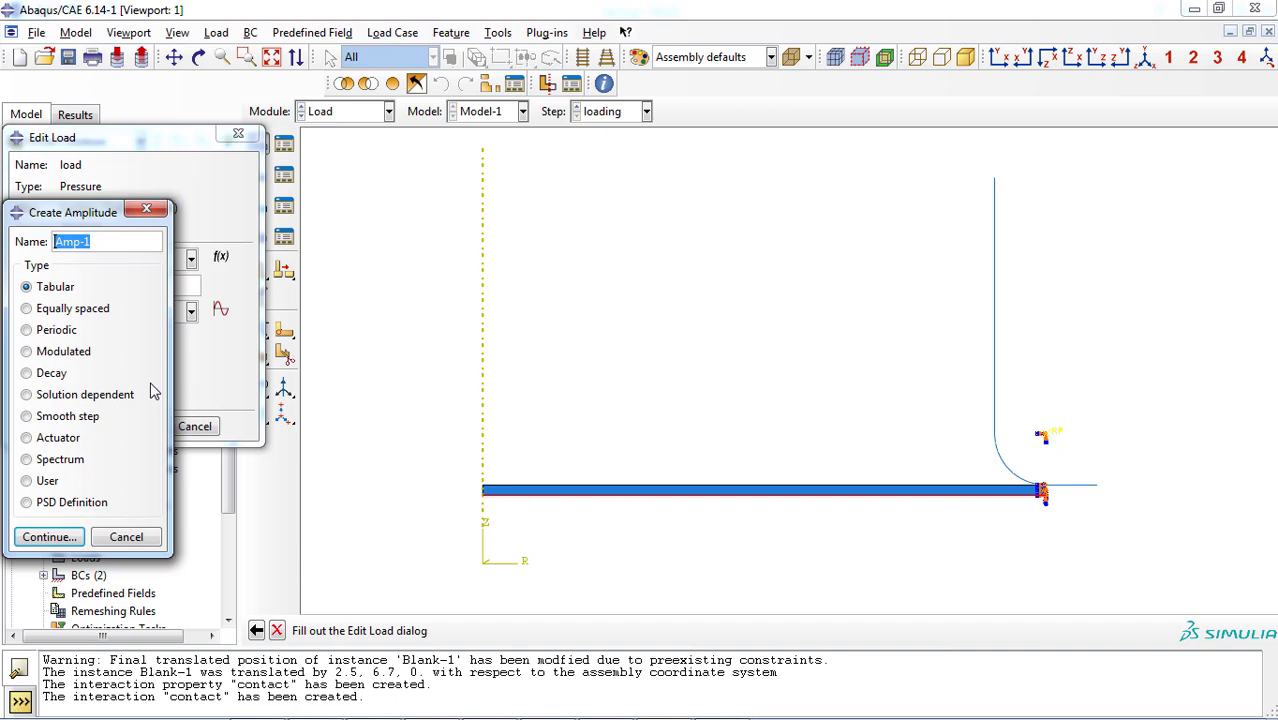
pyautogui.click(148, 537)
pyautogui.click(192, 312)
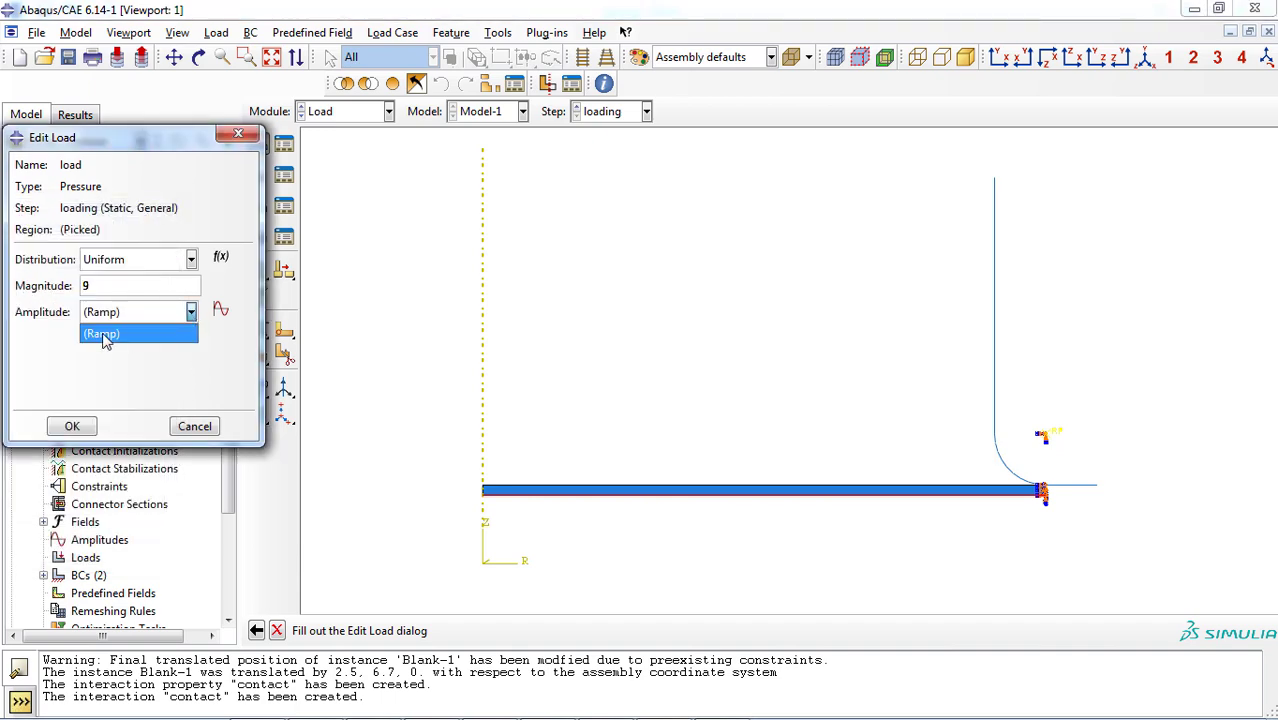
pyautogui.click(107, 336)
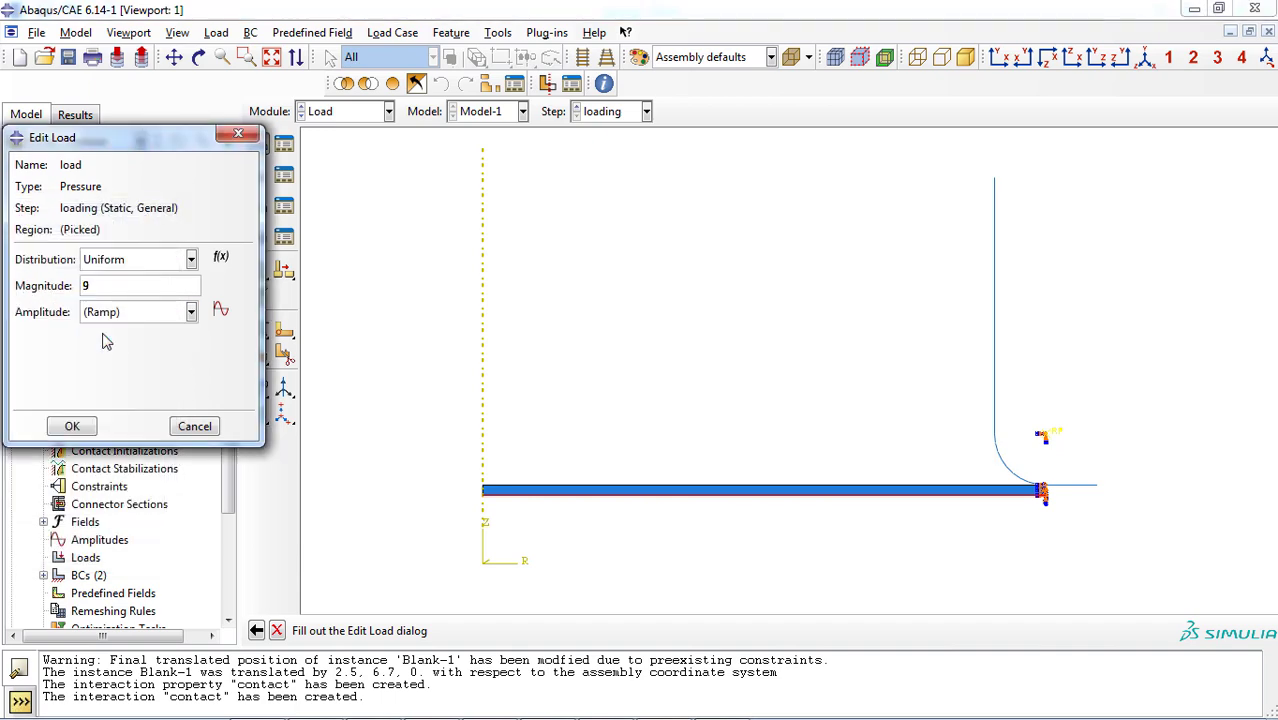
pyautogui.click(72, 427)
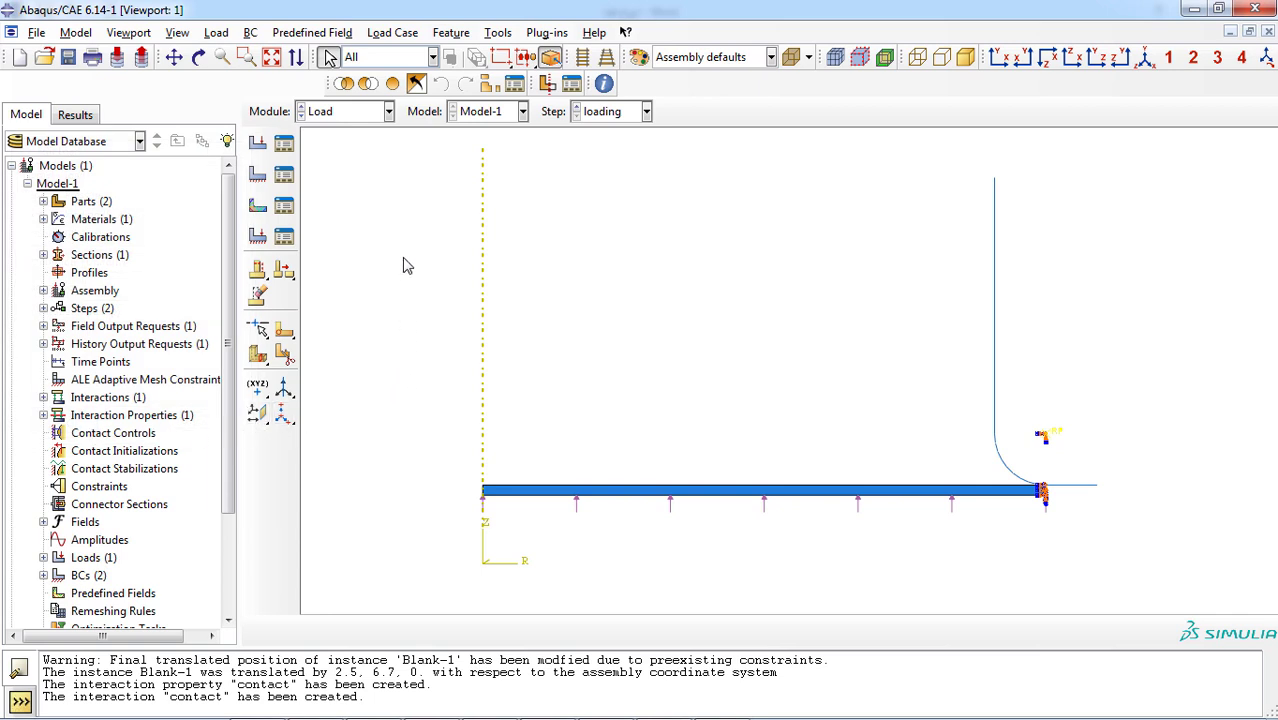
# In the Mesh module, assign Quad element shape and the Structured technique to the blank's mesh controls.
pyautogui.click(389, 111)
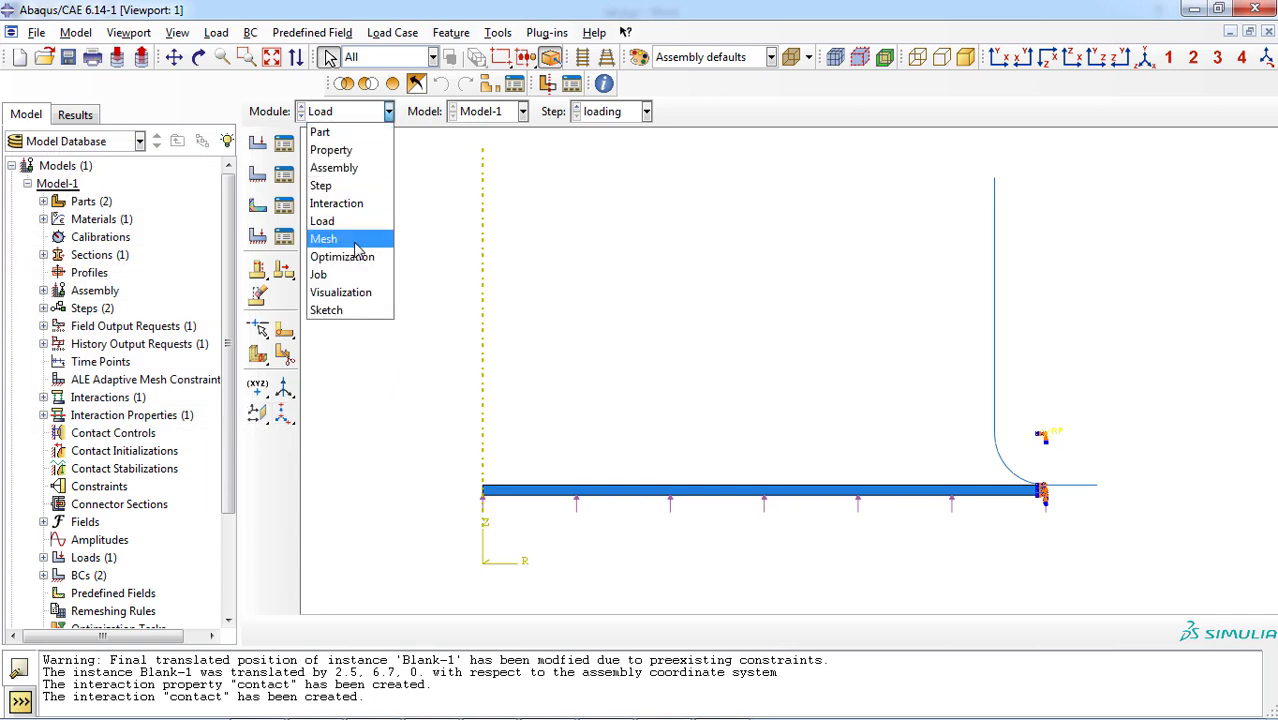
pyautogui.click(340, 239)
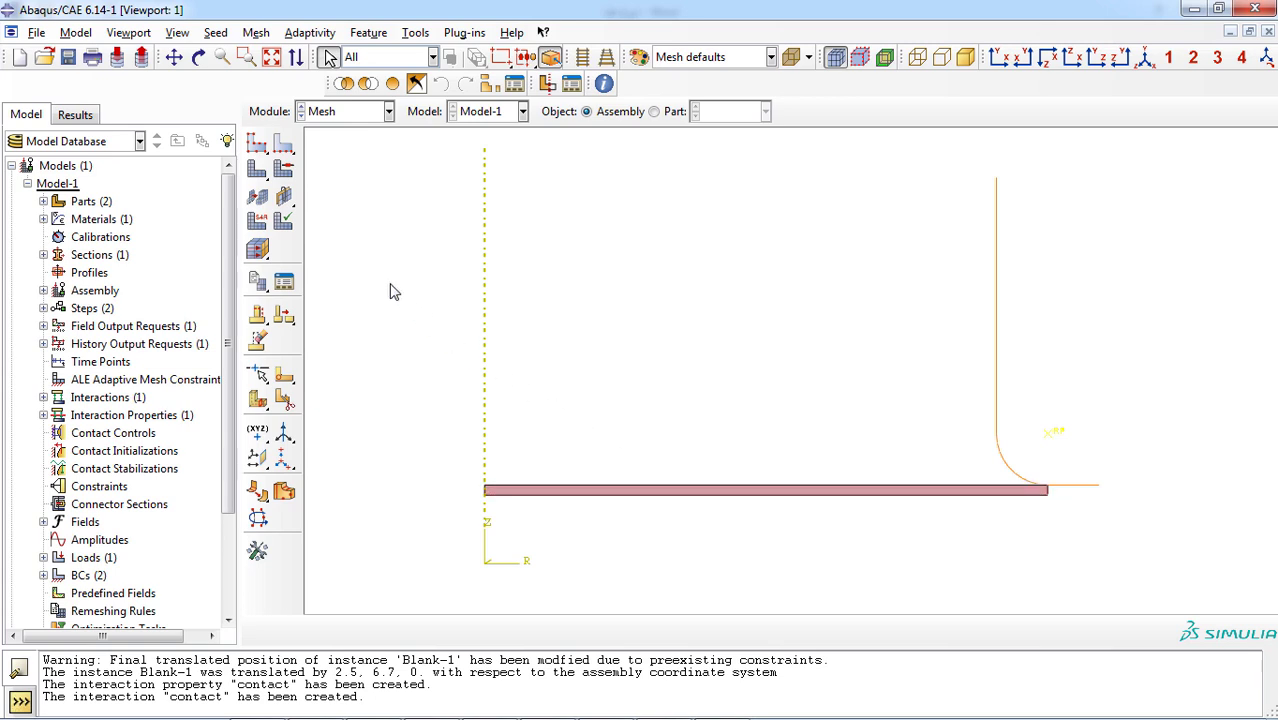
pyautogui.click(284, 172)
pyautogui.moveTo(647, 452); pyautogui.dragTo(745, 528)
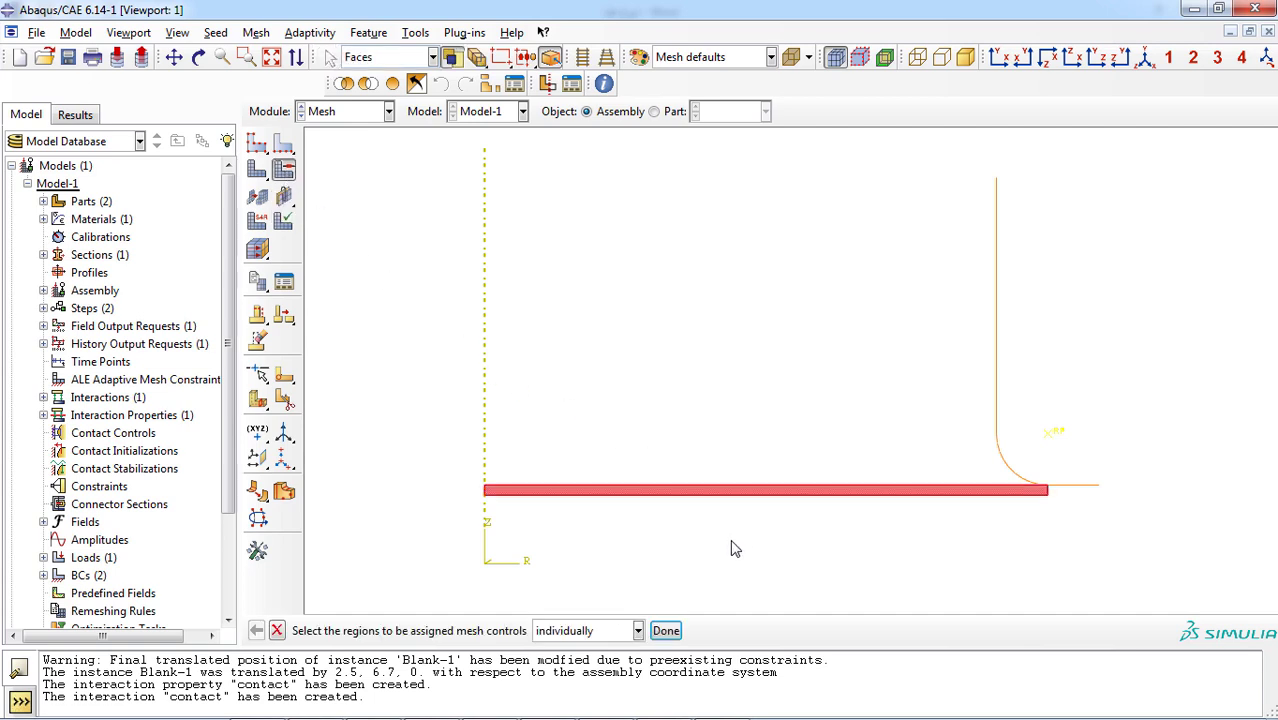
pyautogui.click(668, 631)
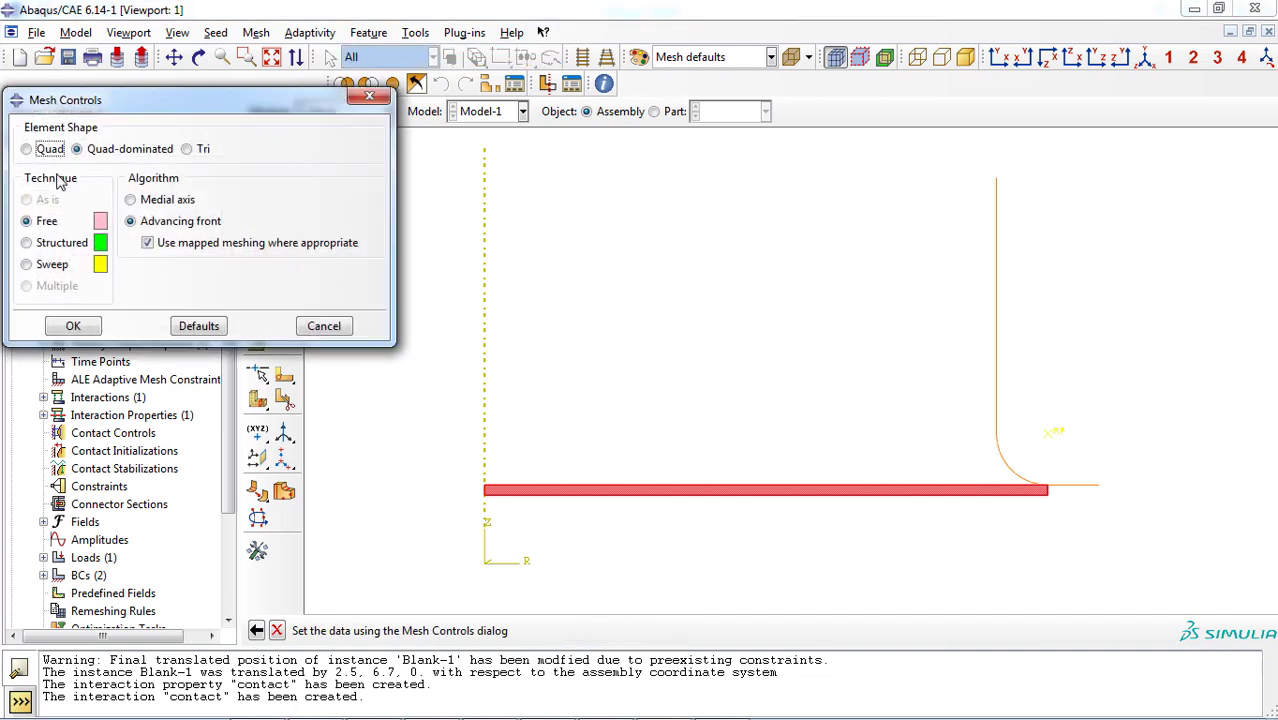
pyautogui.click(54, 154)
pyautogui.click(55, 245)
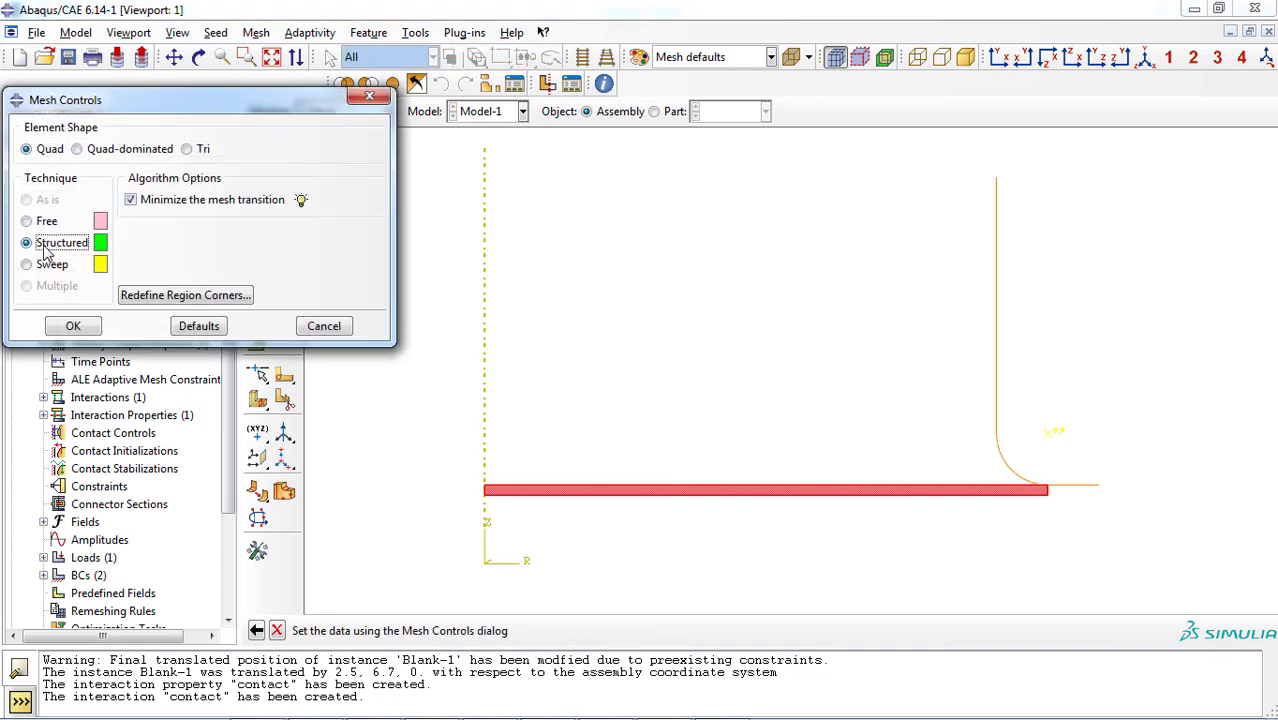
pyautogui.click(78, 327)
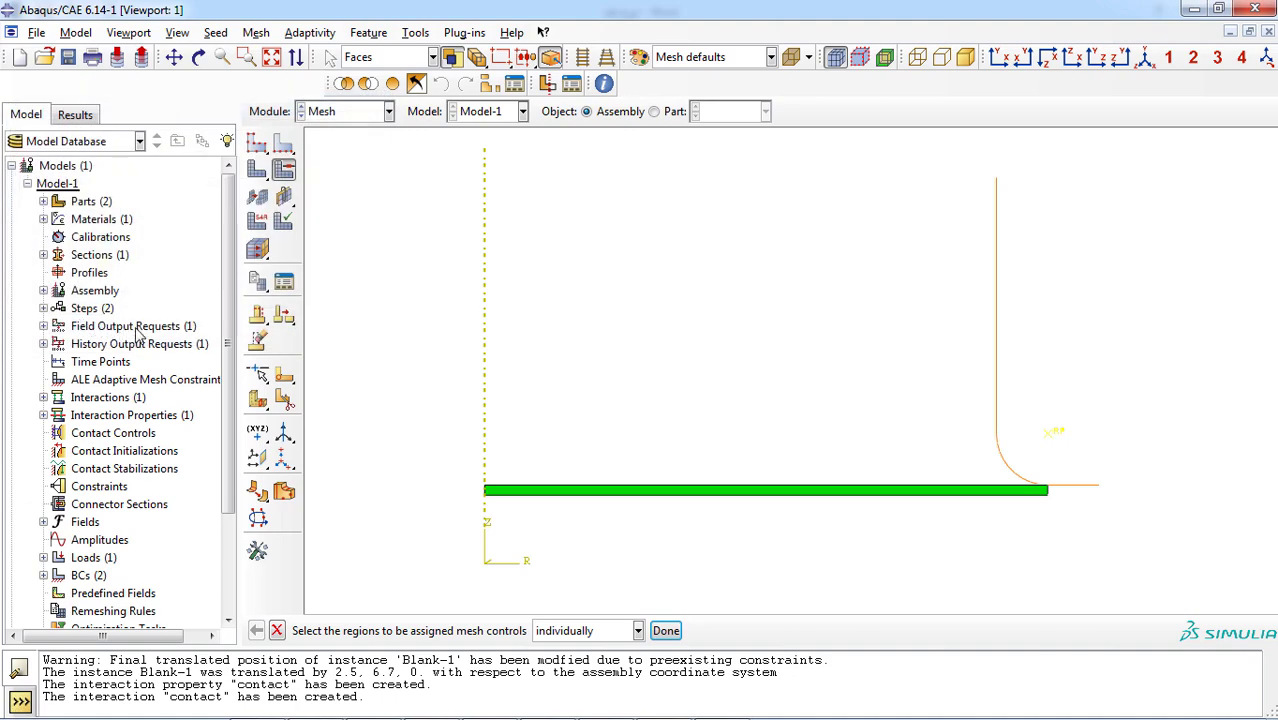
pyautogui.click(666, 631)
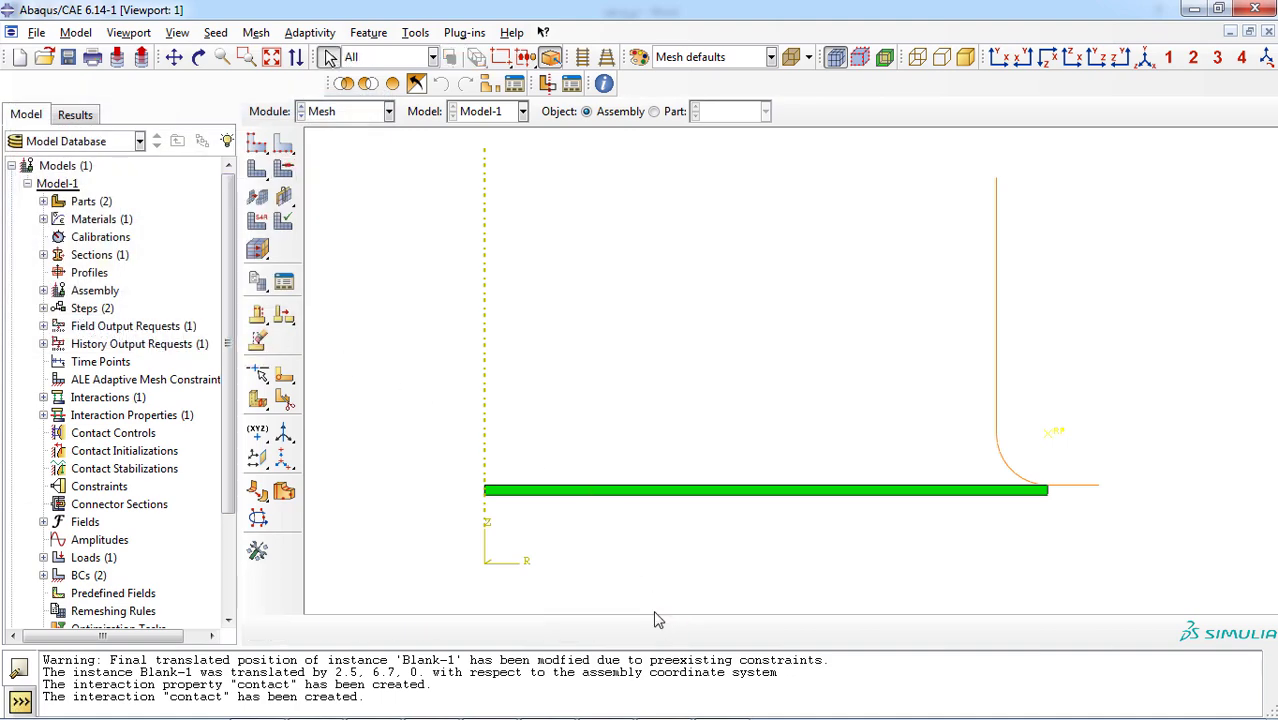
# Seed the blank instance with an approximate global size of 0.25.
pyautogui.click(257, 143)
pyautogui.moveTo(642, 418); pyautogui.dragTo(749, 576)
pyautogui.click(574, 631)
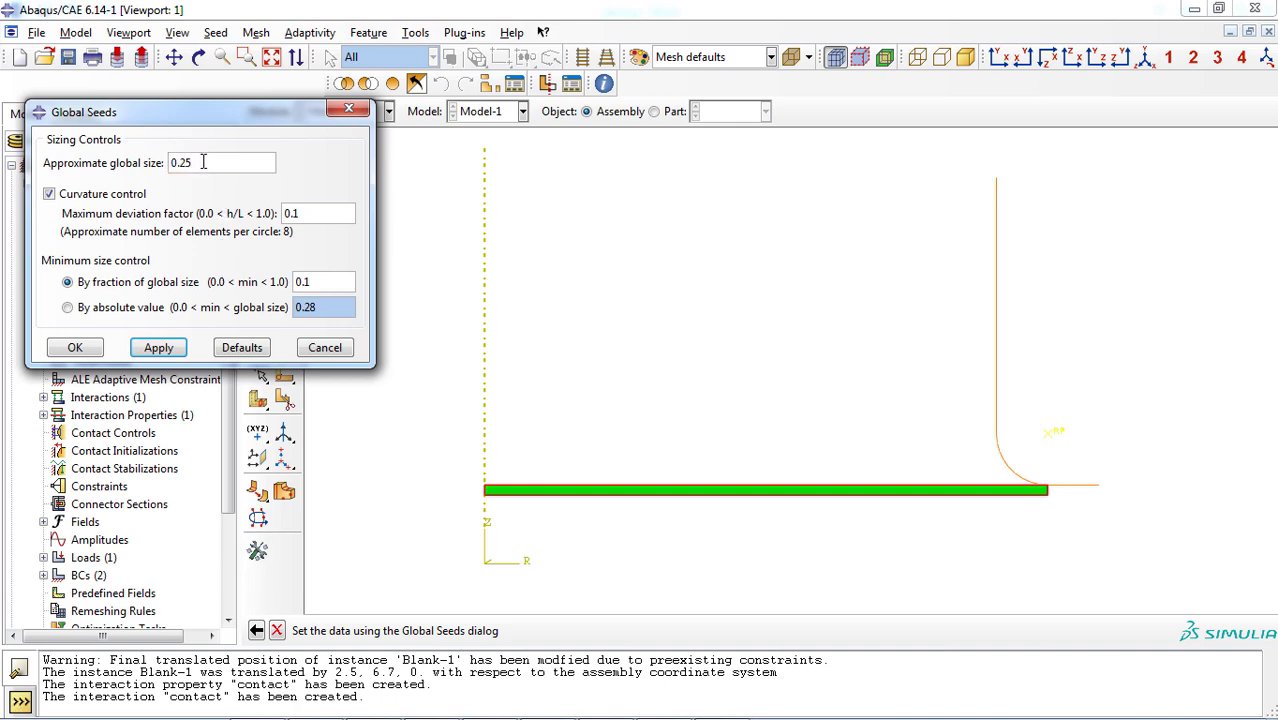
pyautogui.click(88, 349)
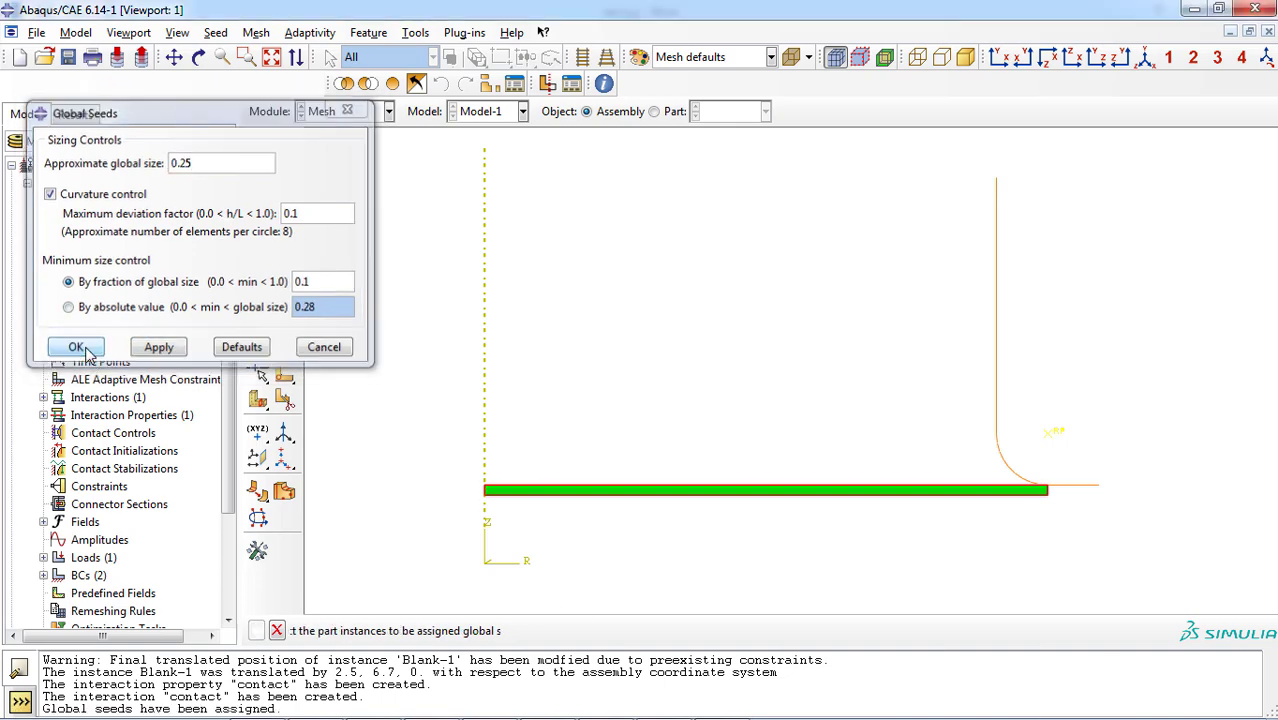
# Assign the blank the Standard, Linear, Axisymmetric Stress quad element type with reduced integration (CAX4R).
pyautogui.click(257, 221)
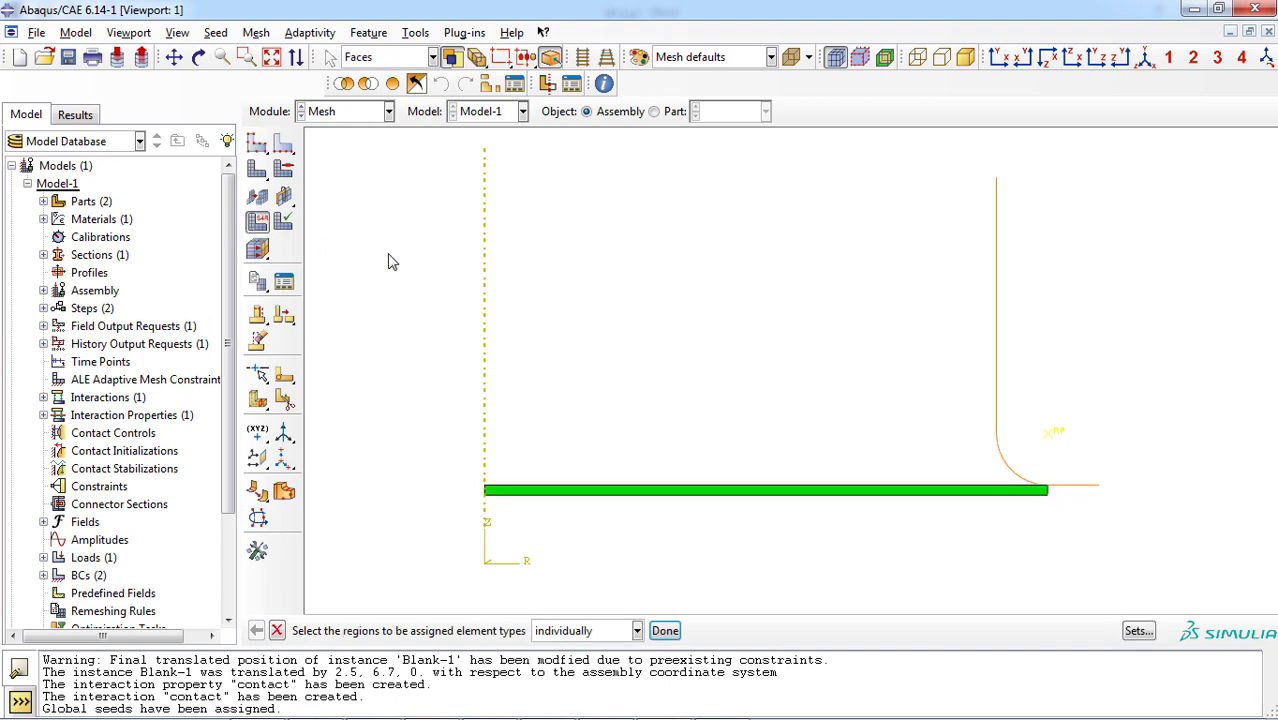
pyautogui.moveTo(648, 437); pyautogui.dragTo(722, 530)
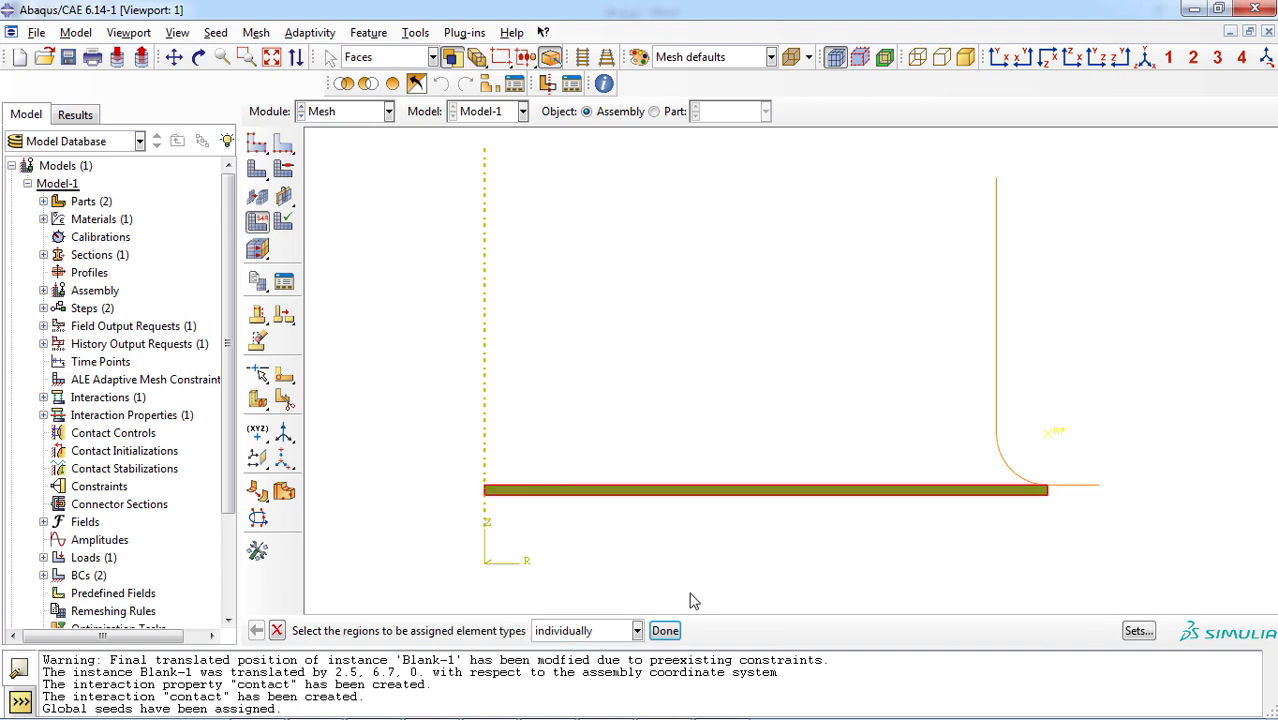
pyautogui.click(676, 634)
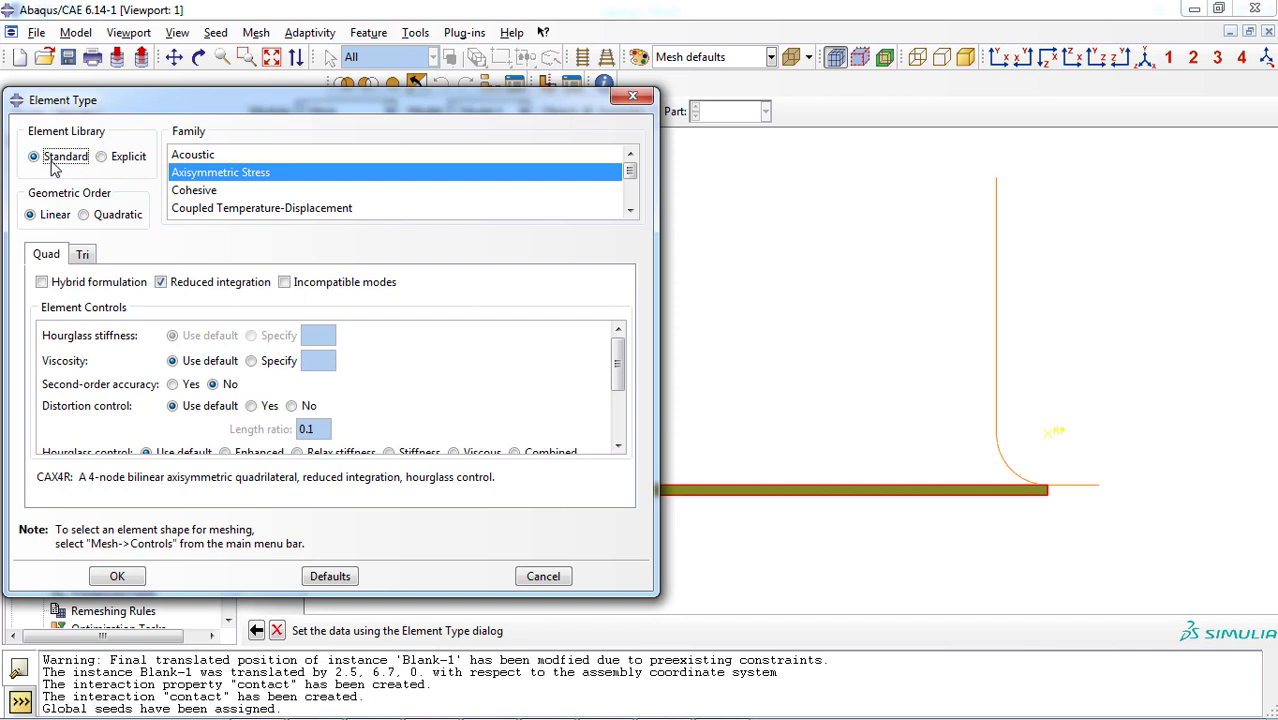
pyautogui.click(120, 157)
pyautogui.click(58, 160)
pyautogui.click(197, 174)
pyautogui.click(33, 216)
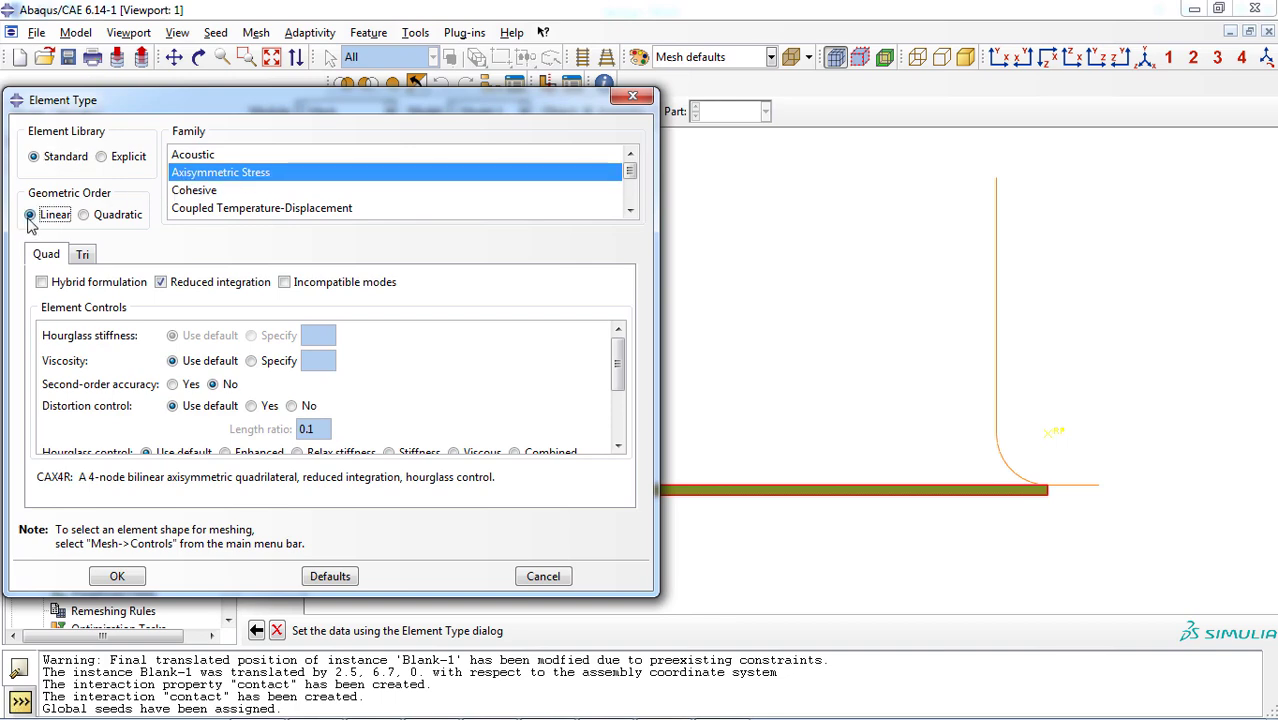
pyautogui.click(94, 218)
pyautogui.click(36, 218)
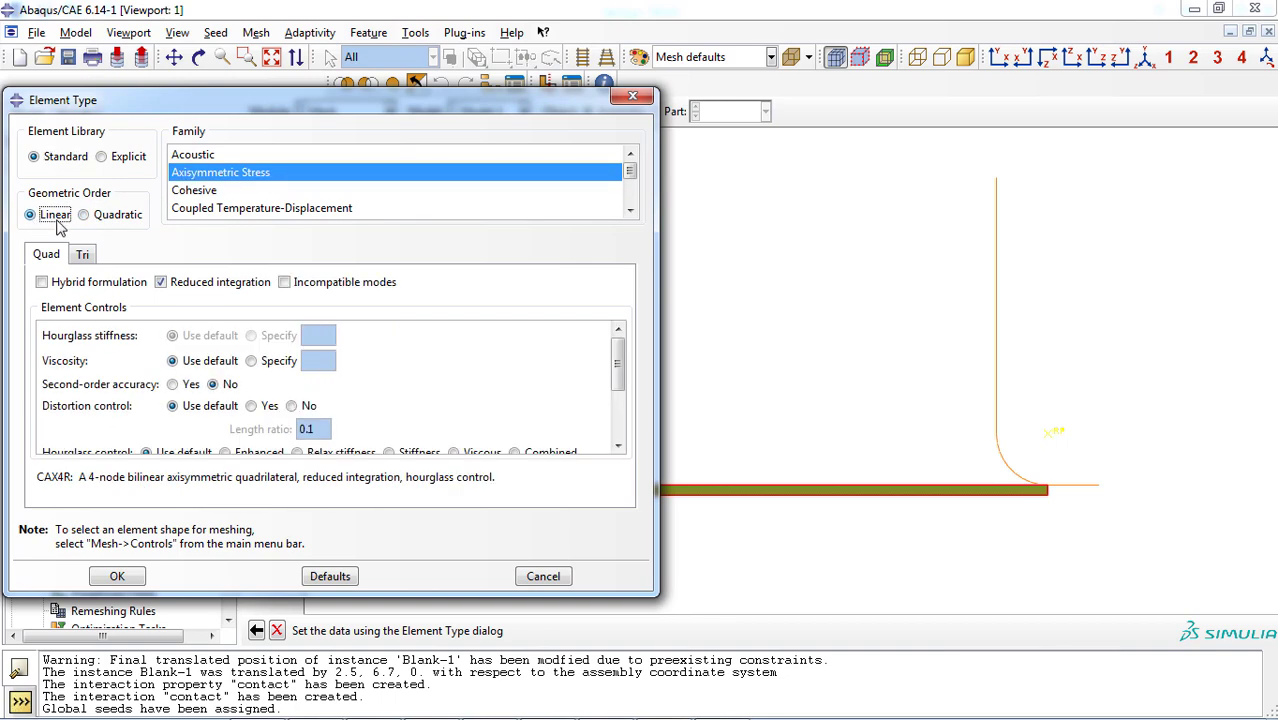
pyautogui.click(161, 284)
pyautogui.click(161, 284)
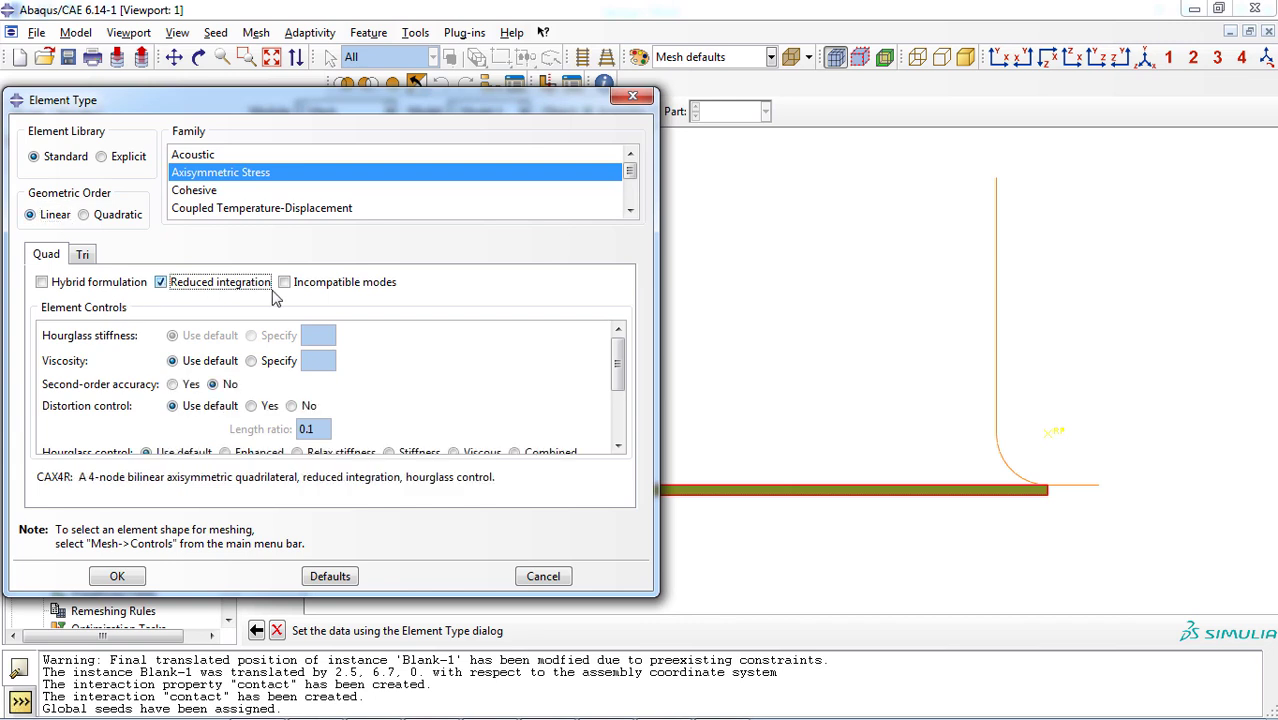
pyautogui.click(127, 575)
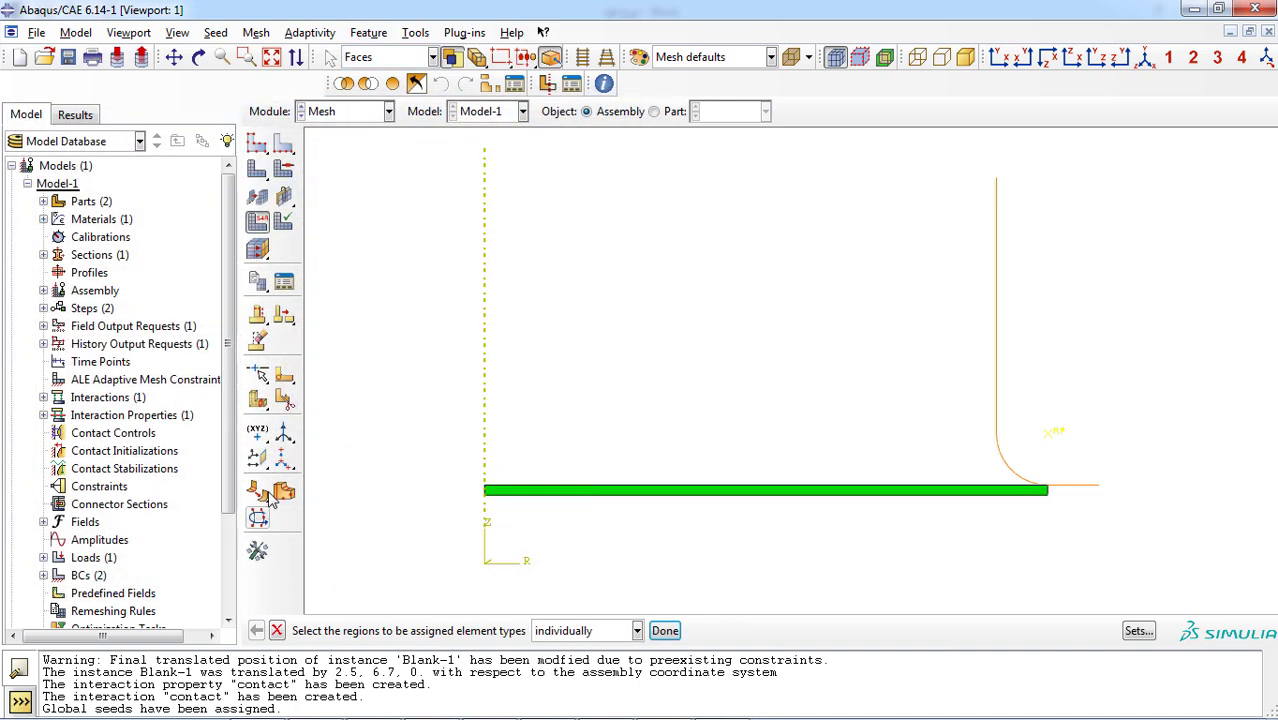
# Generate the mesh on the blank part instance.
pyautogui.click(259, 172)
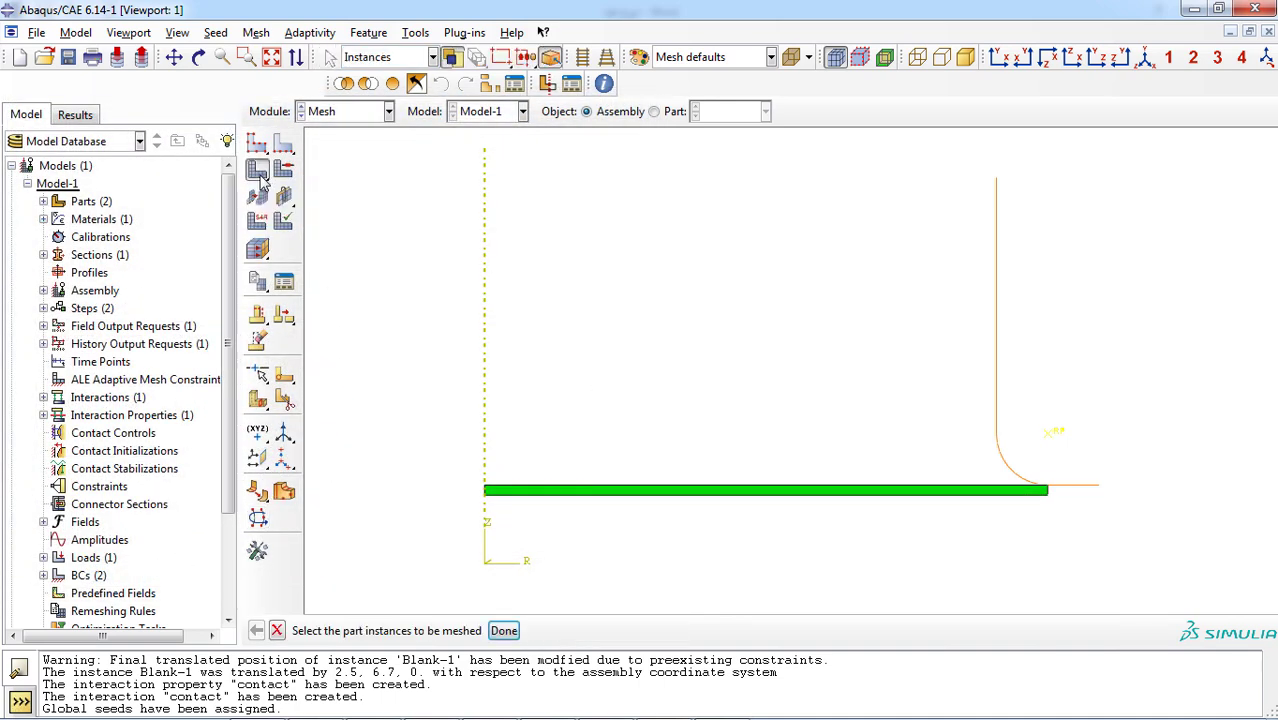
pyautogui.moveTo(593, 418); pyautogui.dragTo(737, 535)
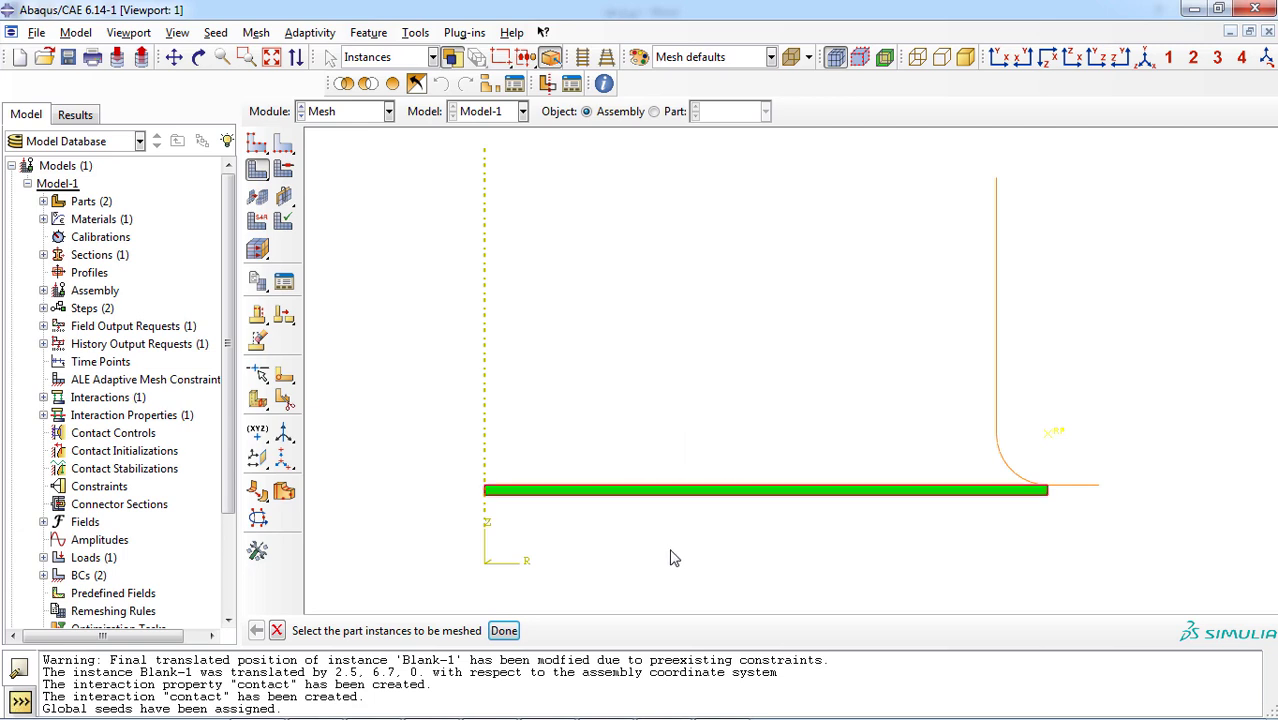
pyautogui.click(504, 630)
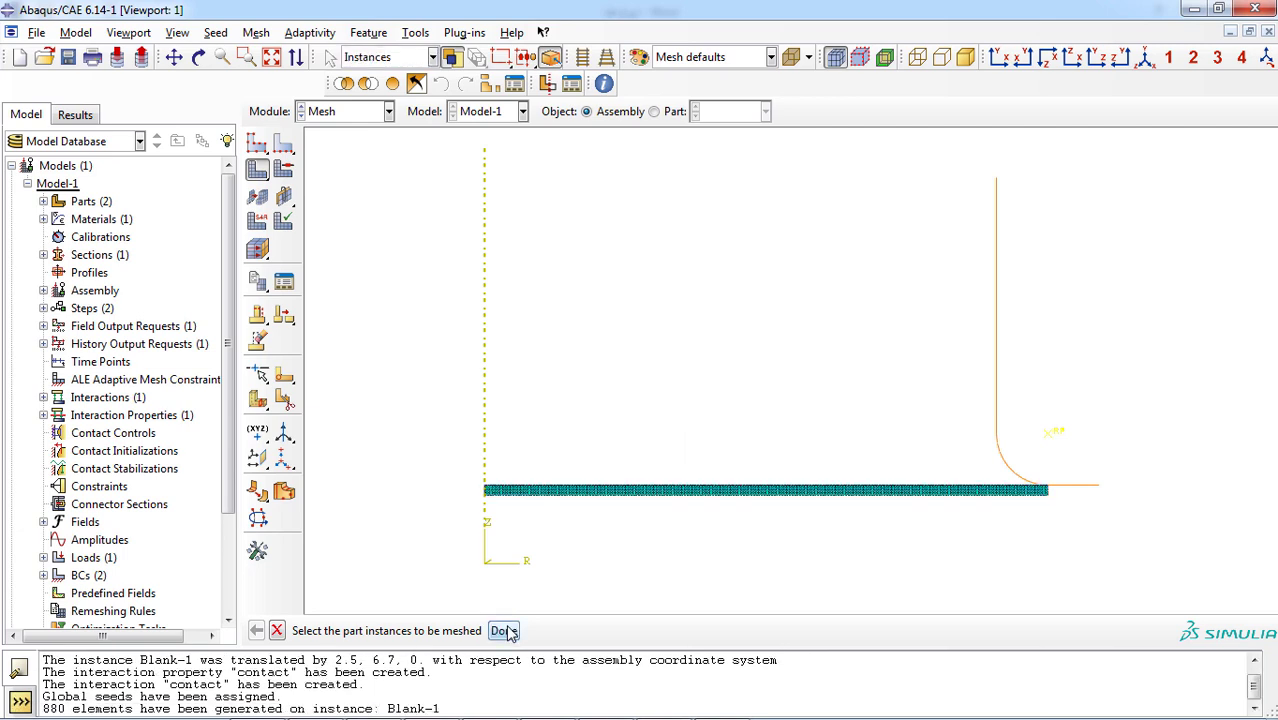
pyautogui.click(505, 630)
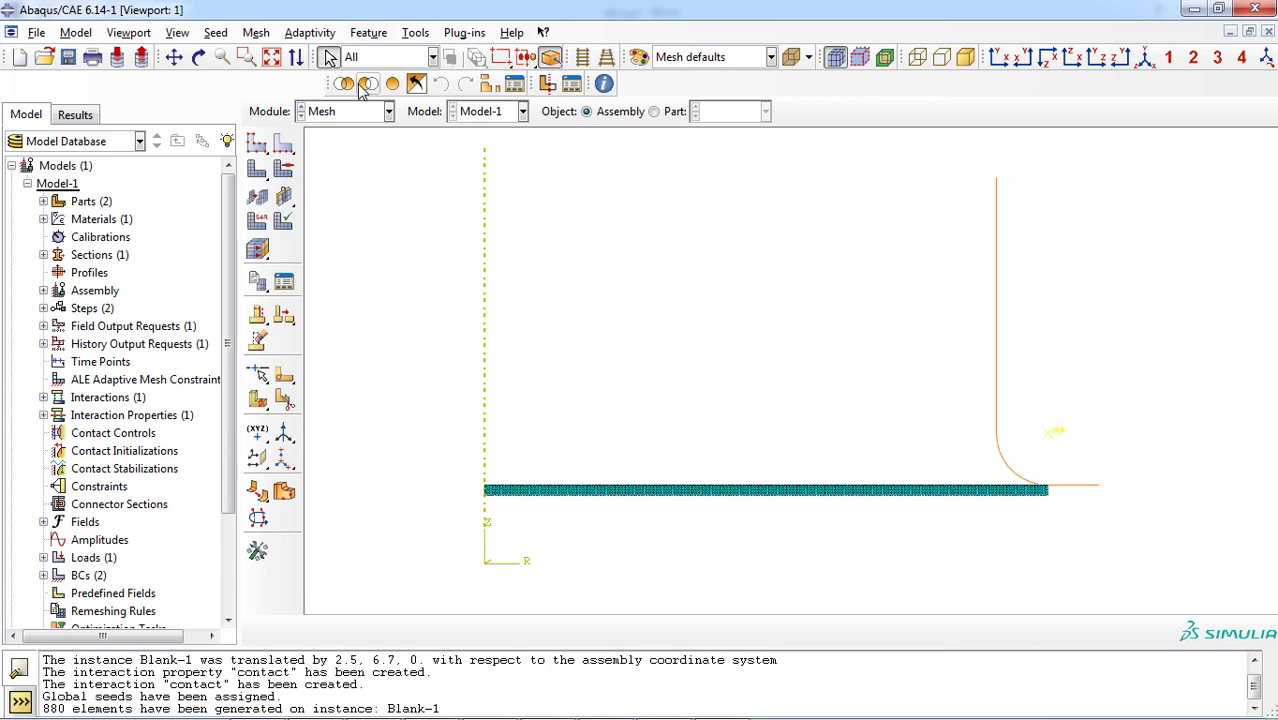
# In the Job module, create a job named Forming from Model-1 with multiple processors enabled.
pyautogui.click(389, 114)
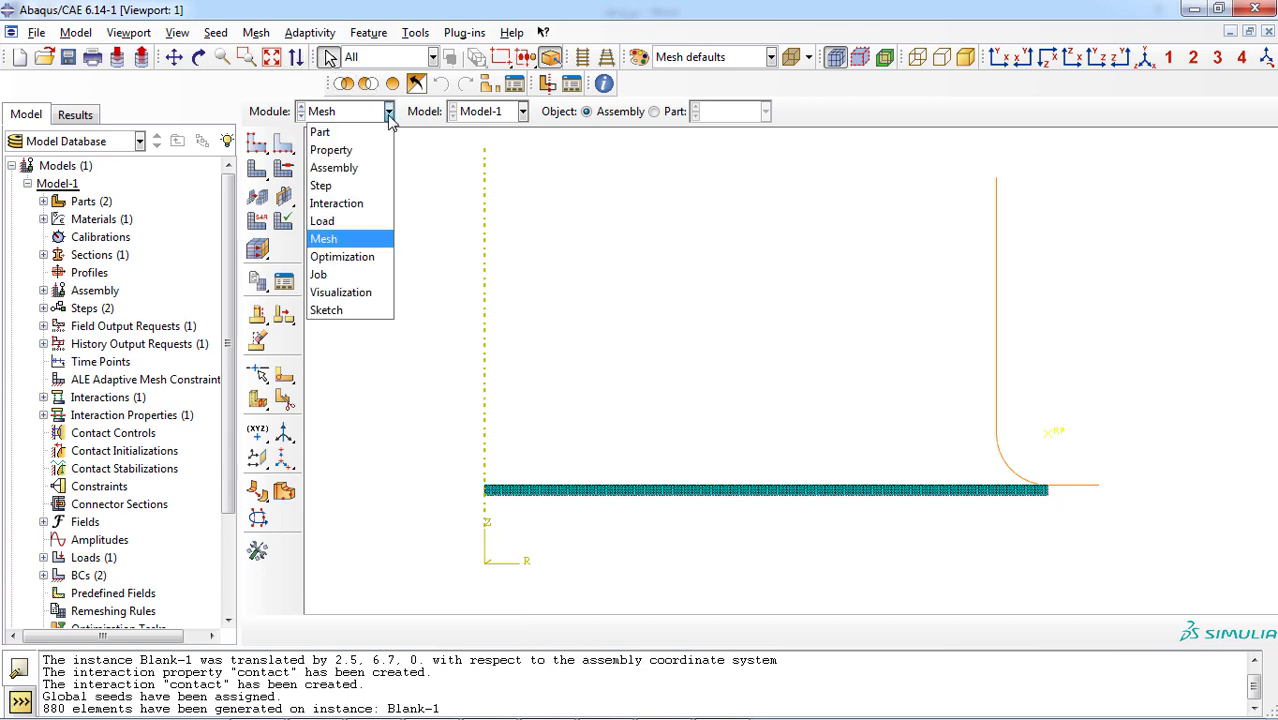
pyautogui.click(382, 274)
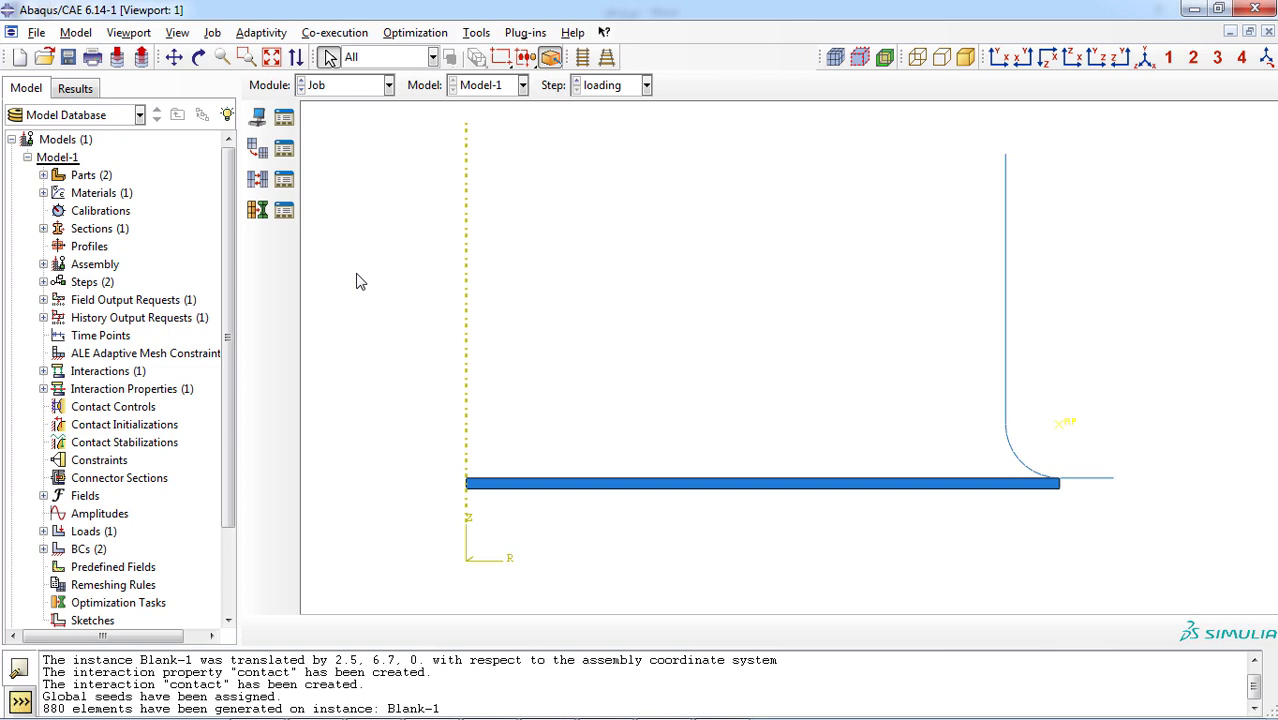
pyautogui.click(257, 119)
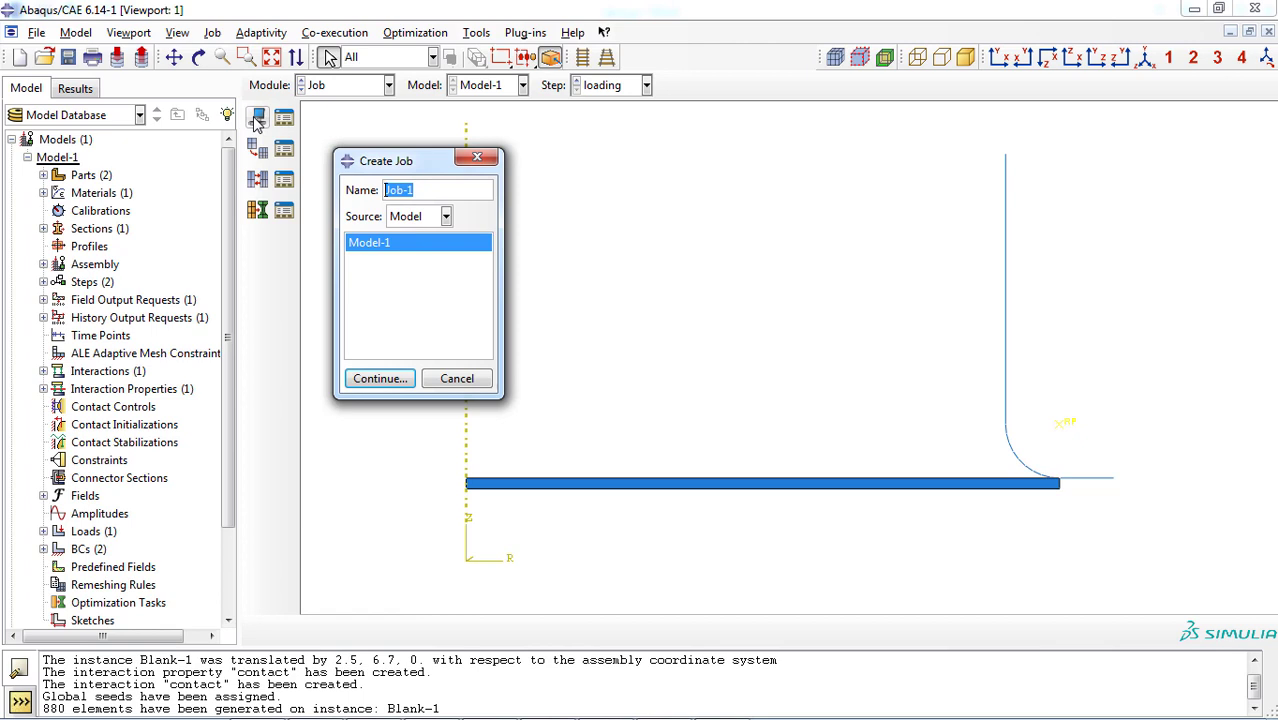
pyautogui.write('Forming')
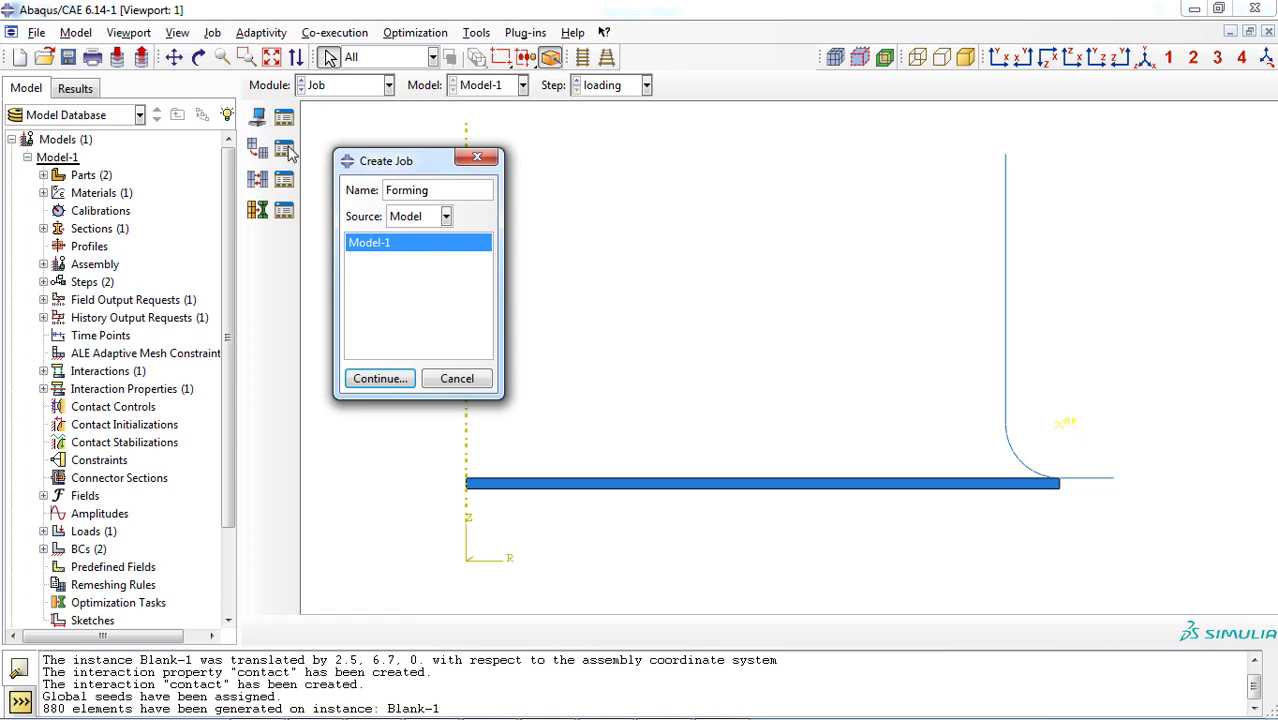
pyautogui.click(379, 379)
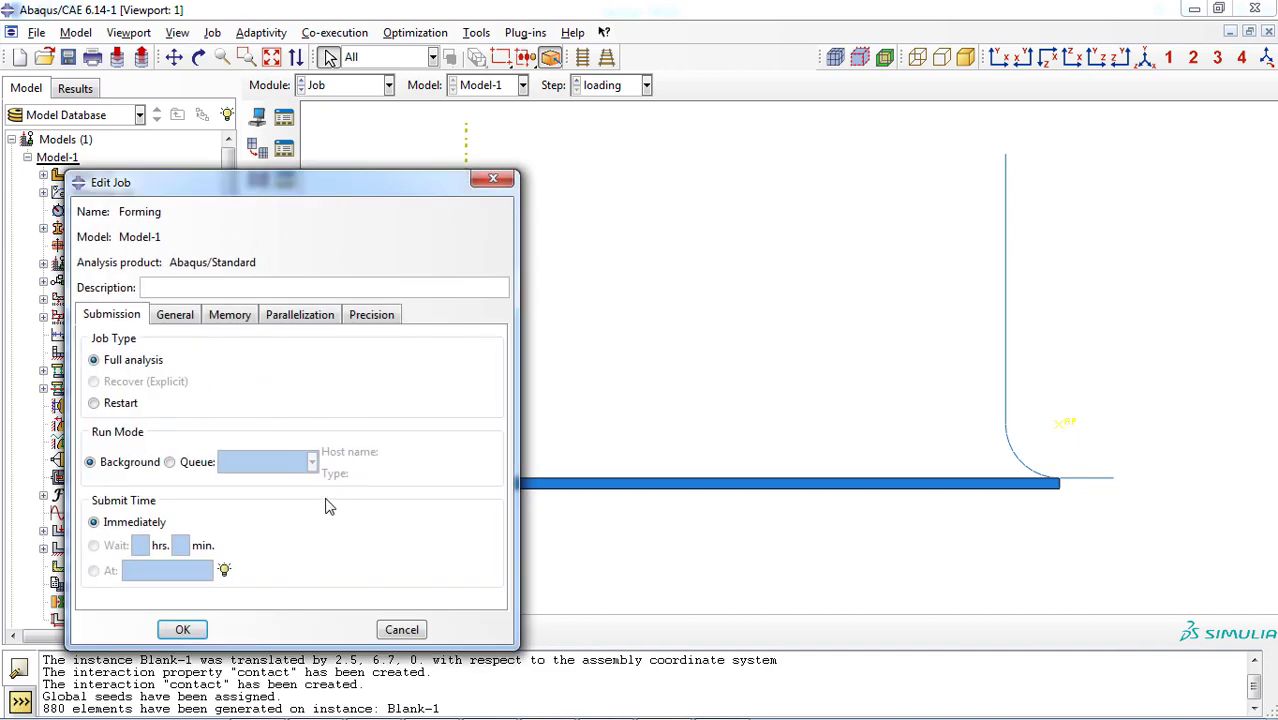
pyautogui.click(290, 322)
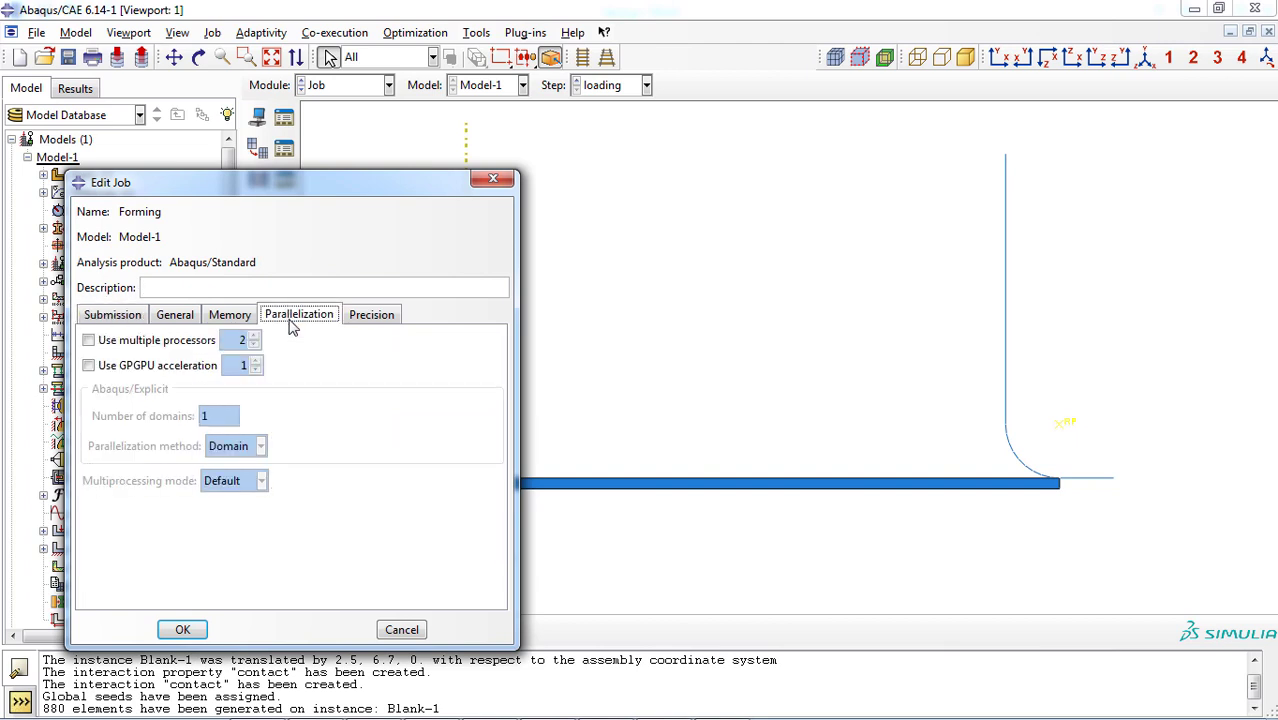
pyautogui.click(90, 341)
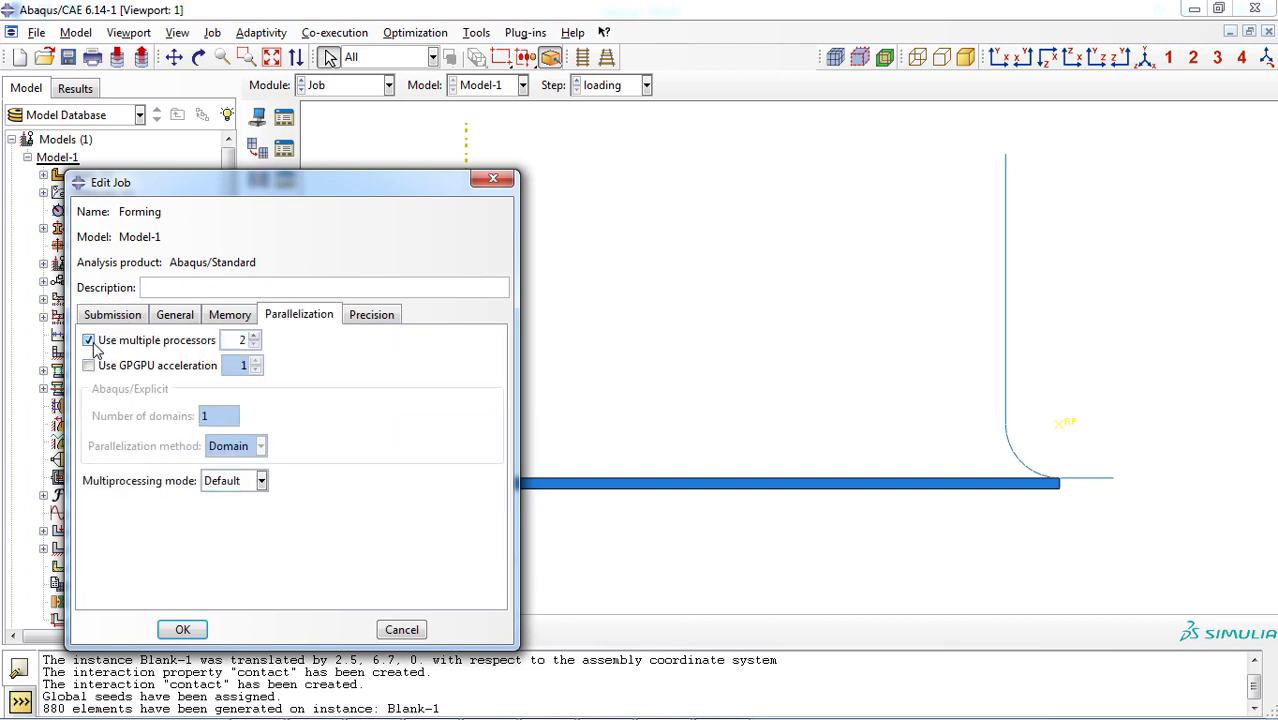
pyautogui.click(254, 338)
pyautogui.click(192, 632)
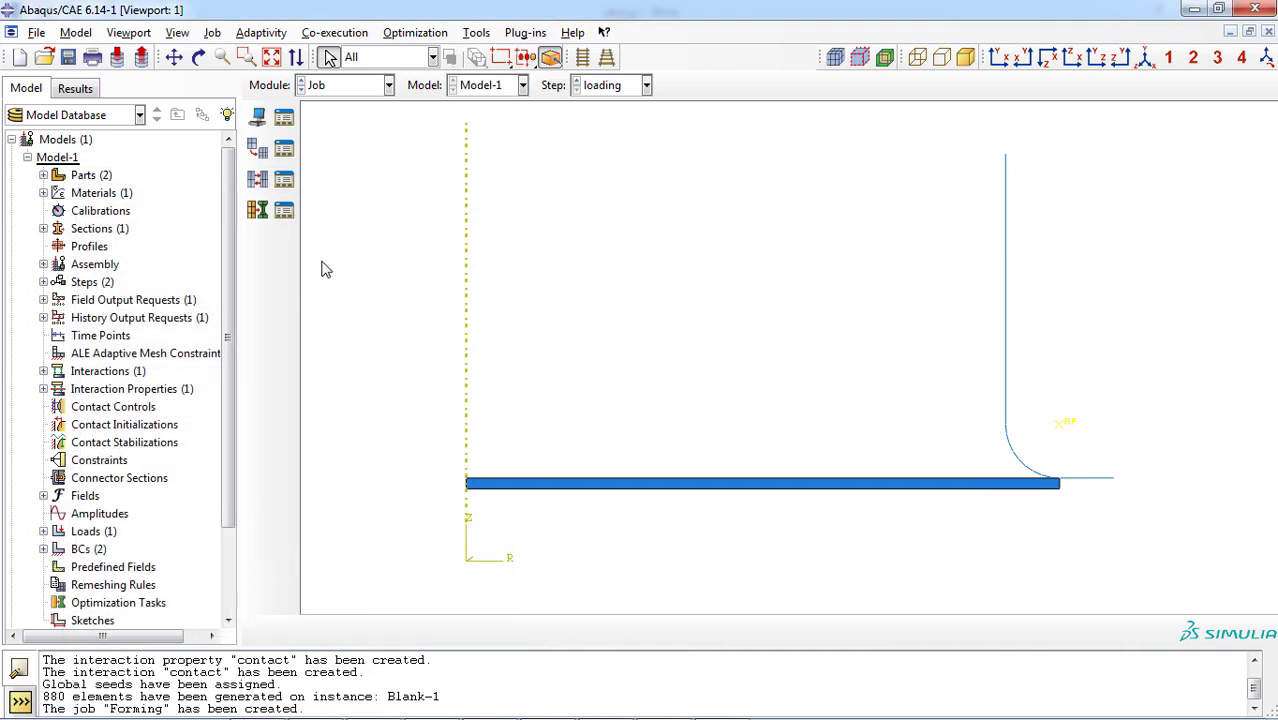
# Submit the Forming job for analysis and open its monitor.
pyautogui.click(285, 118)
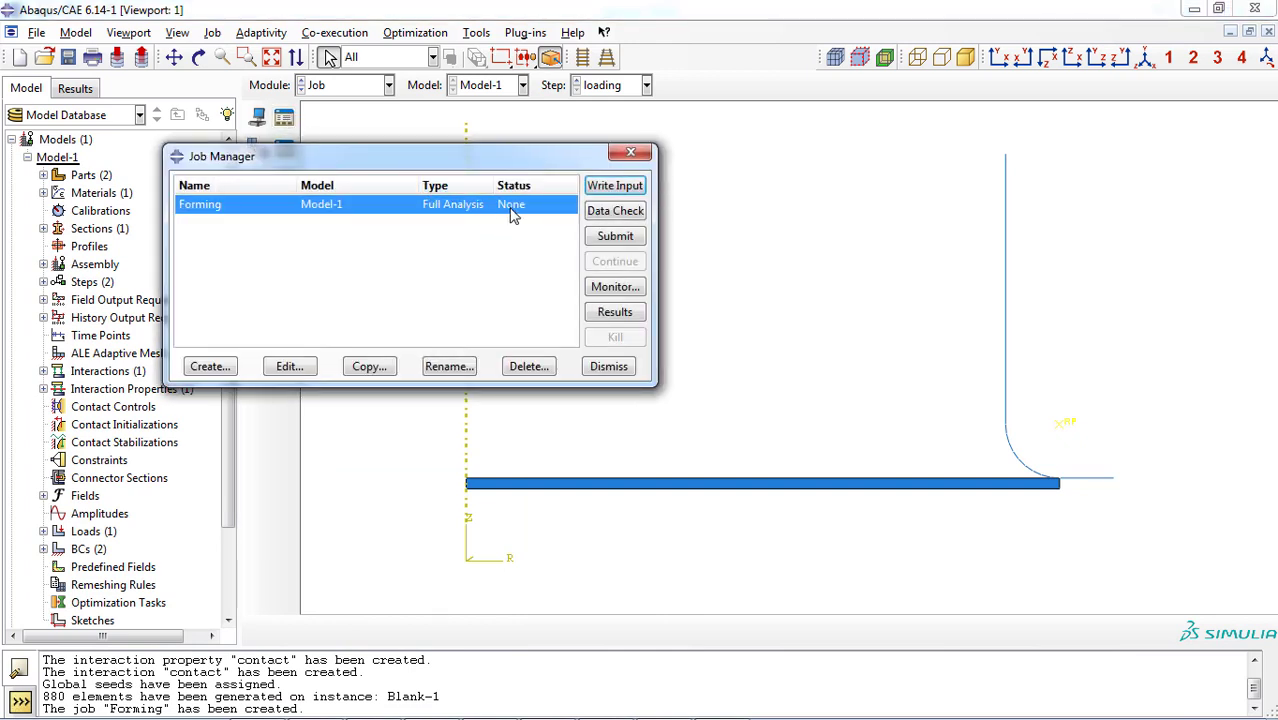
pyautogui.click(612, 240)
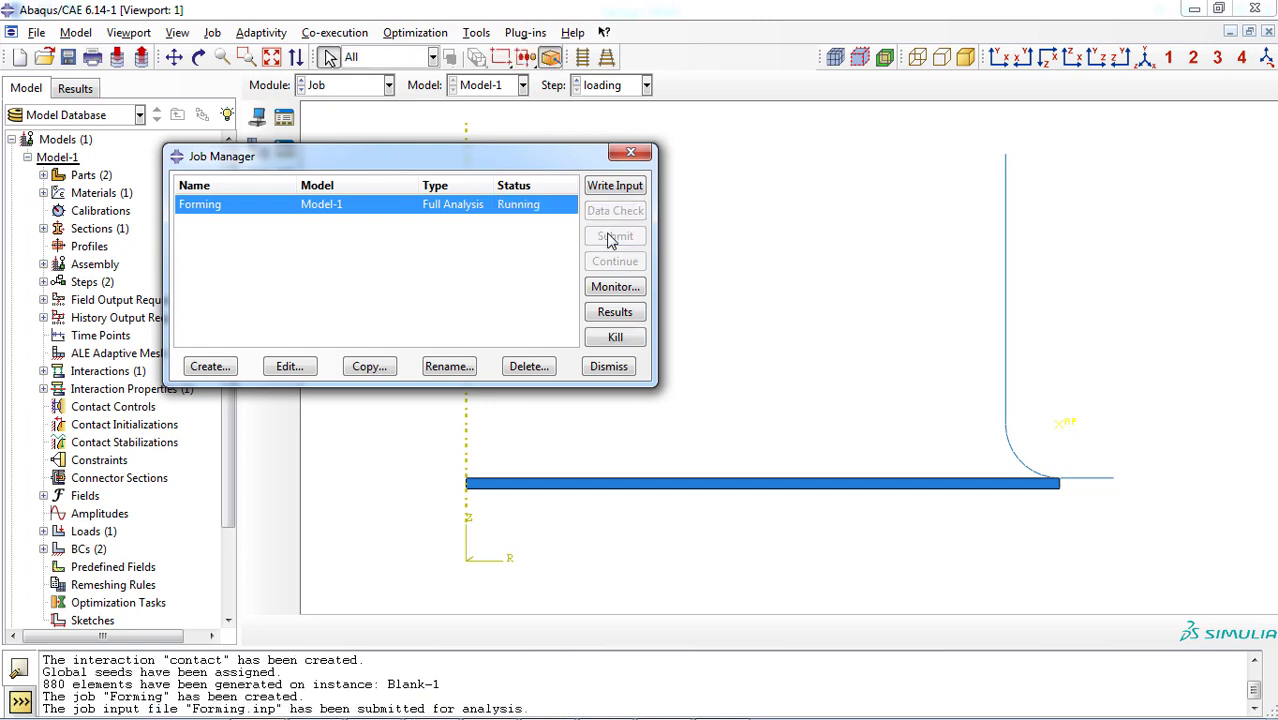
pyautogui.click(613, 288)
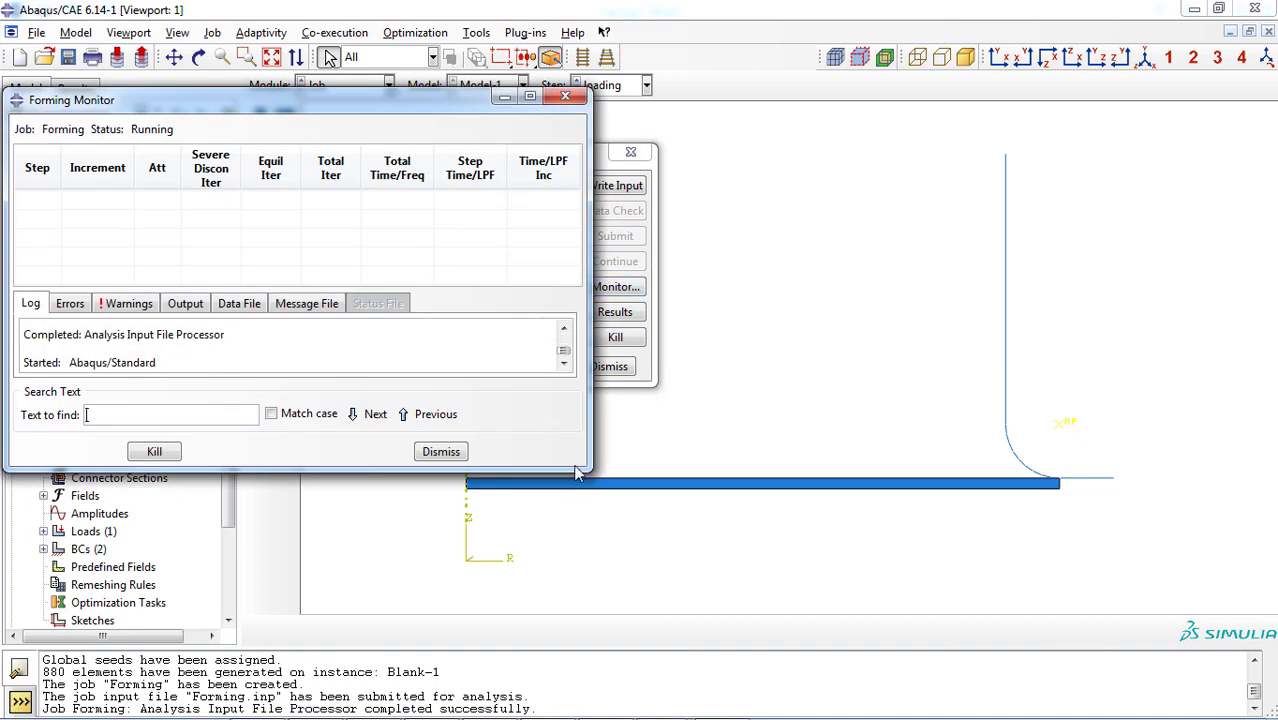
# Enlarge the Forming job monitor, examine its log, errors, warnings, output, data and message file until the run ends, and close it.
pyautogui.moveTo(587, 467); pyautogui.dragTo(688, 651)
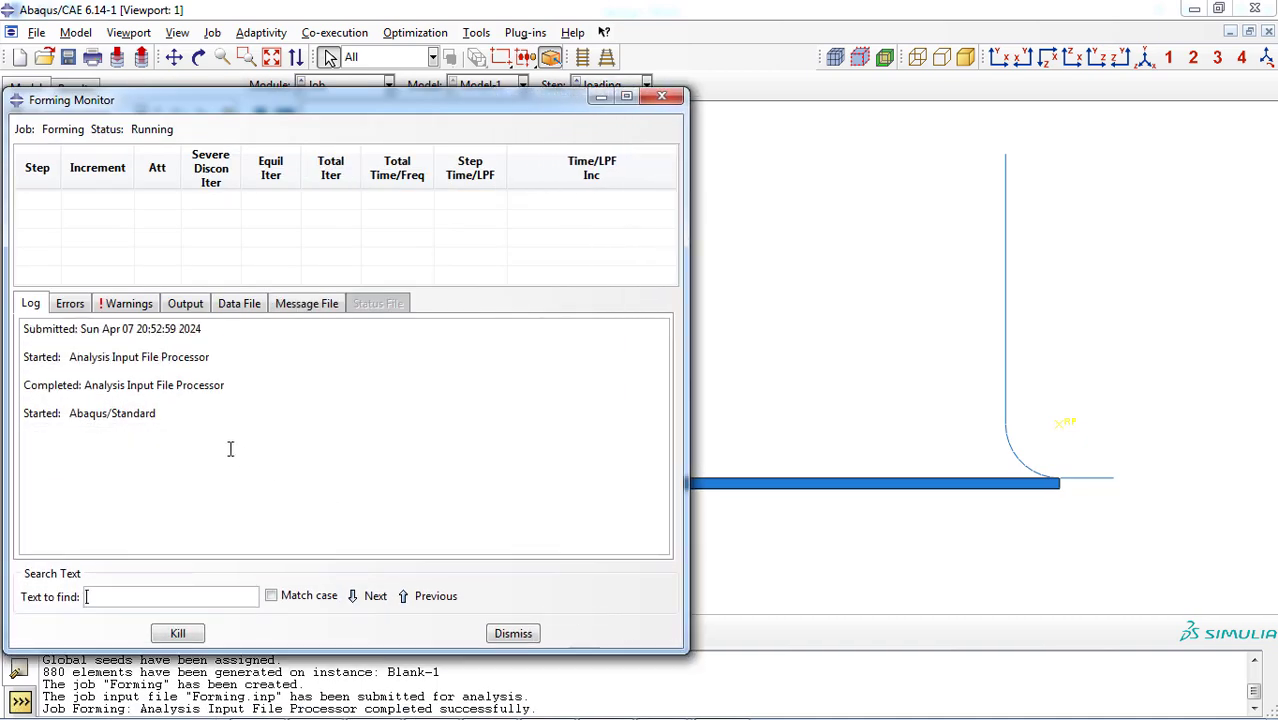
pyautogui.click(72, 306)
pyautogui.click(126, 305)
pyautogui.click(188, 305)
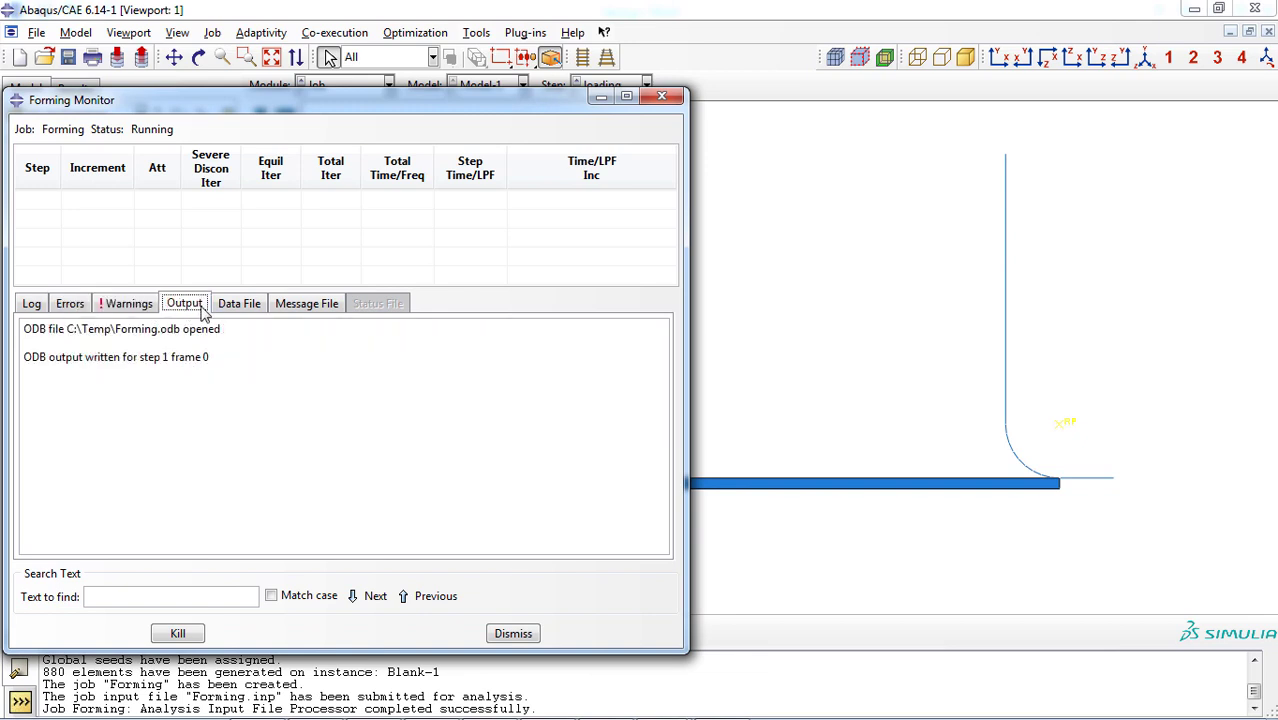
pyautogui.click(236, 306)
pyautogui.click(284, 305)
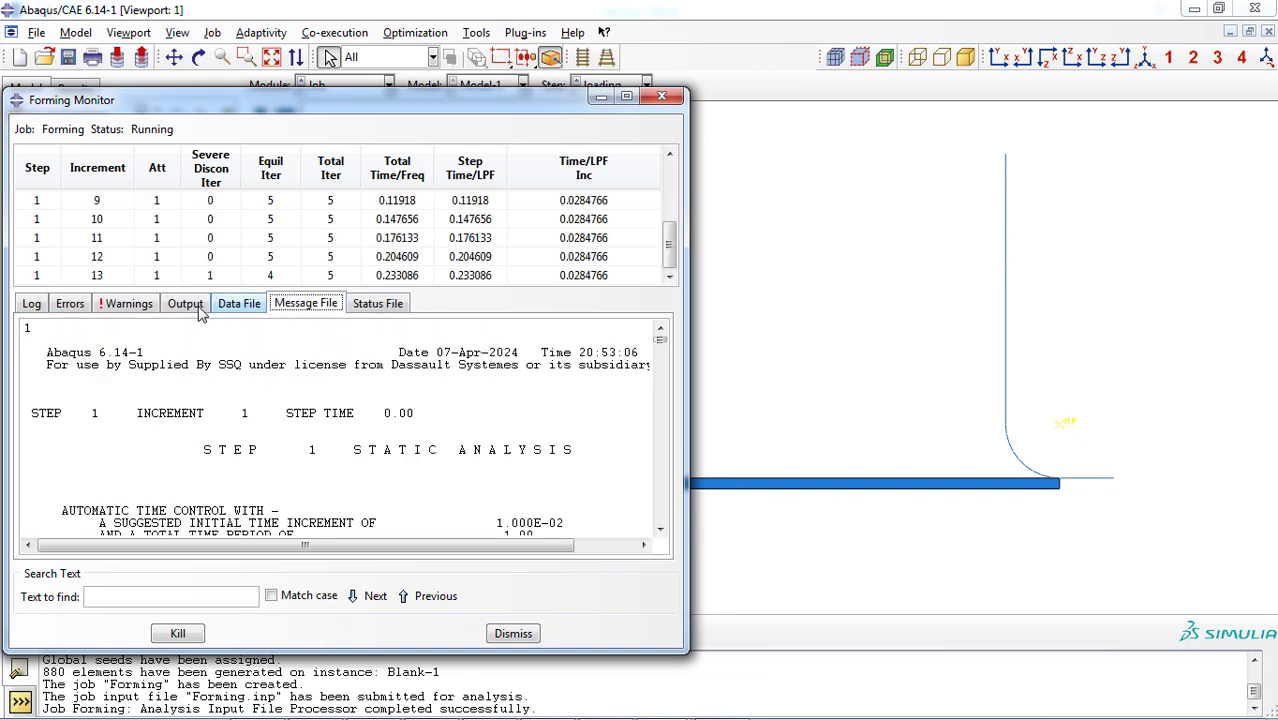
pyautogui.click(32, 305)
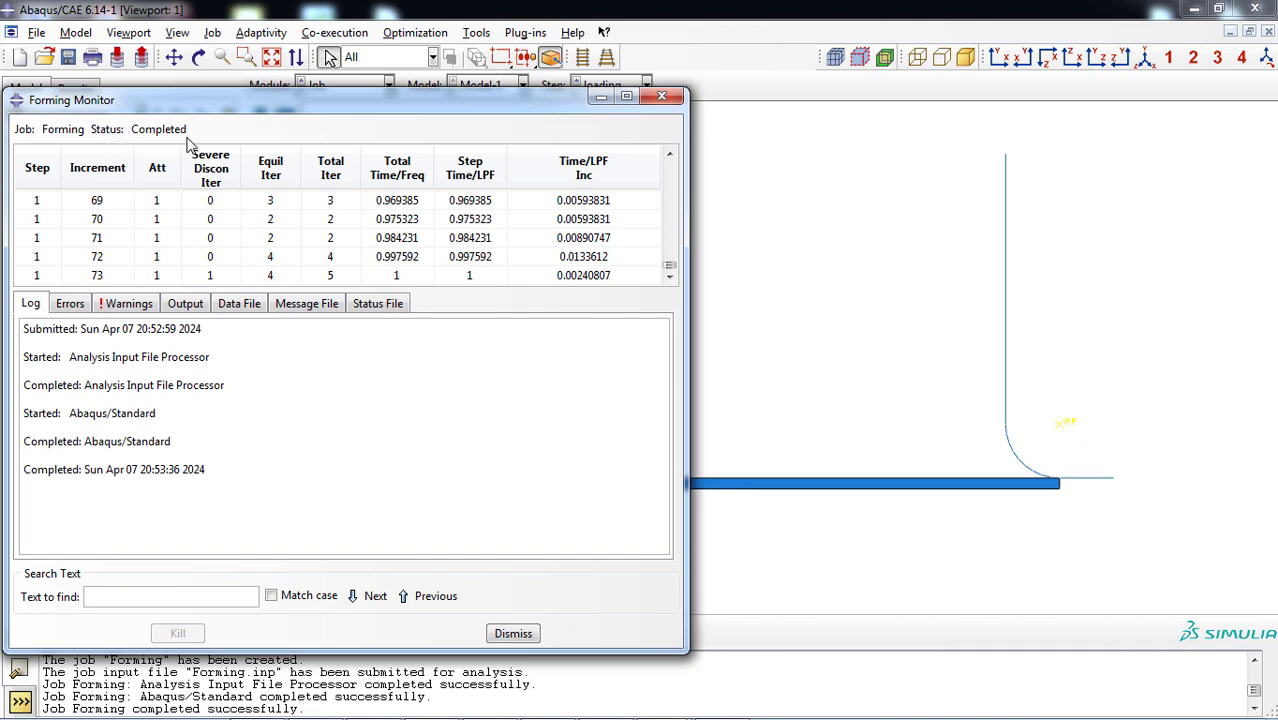
pyautogui.click(513, 633)
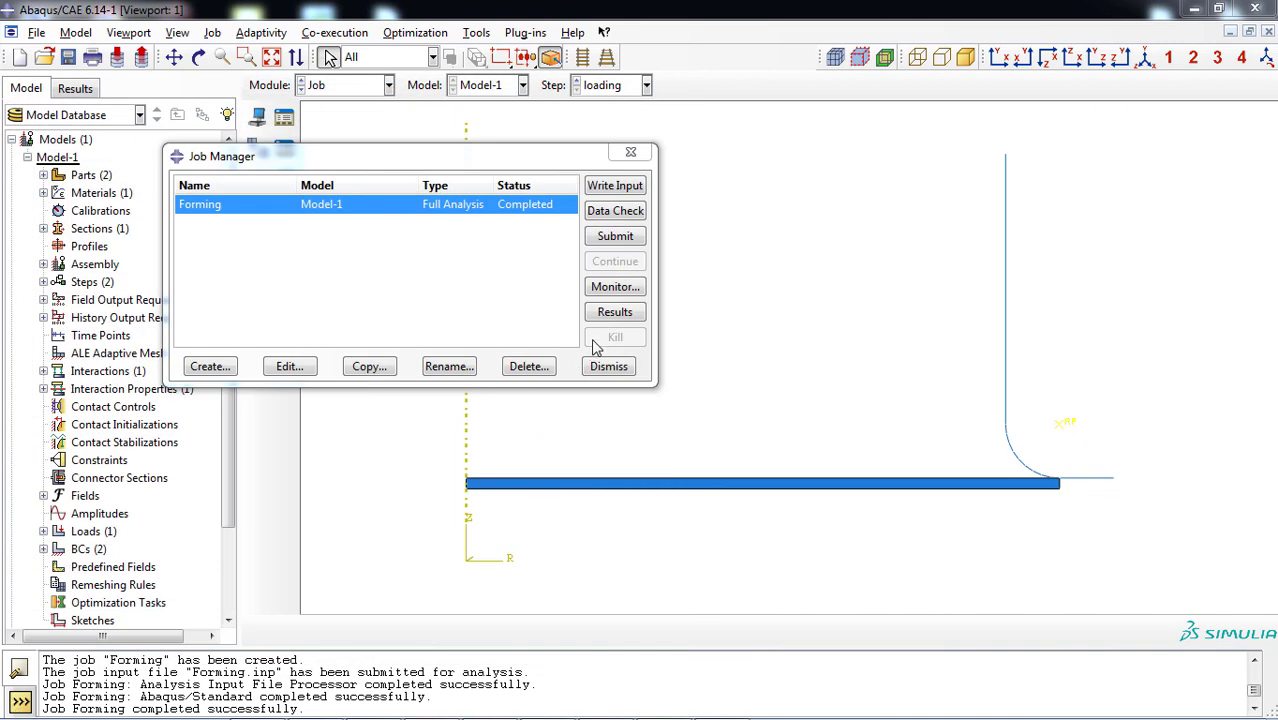
# Open the Forming job's results and plot the Mises stress contours on the deformed shape.
pyautogui.click(618, 316)
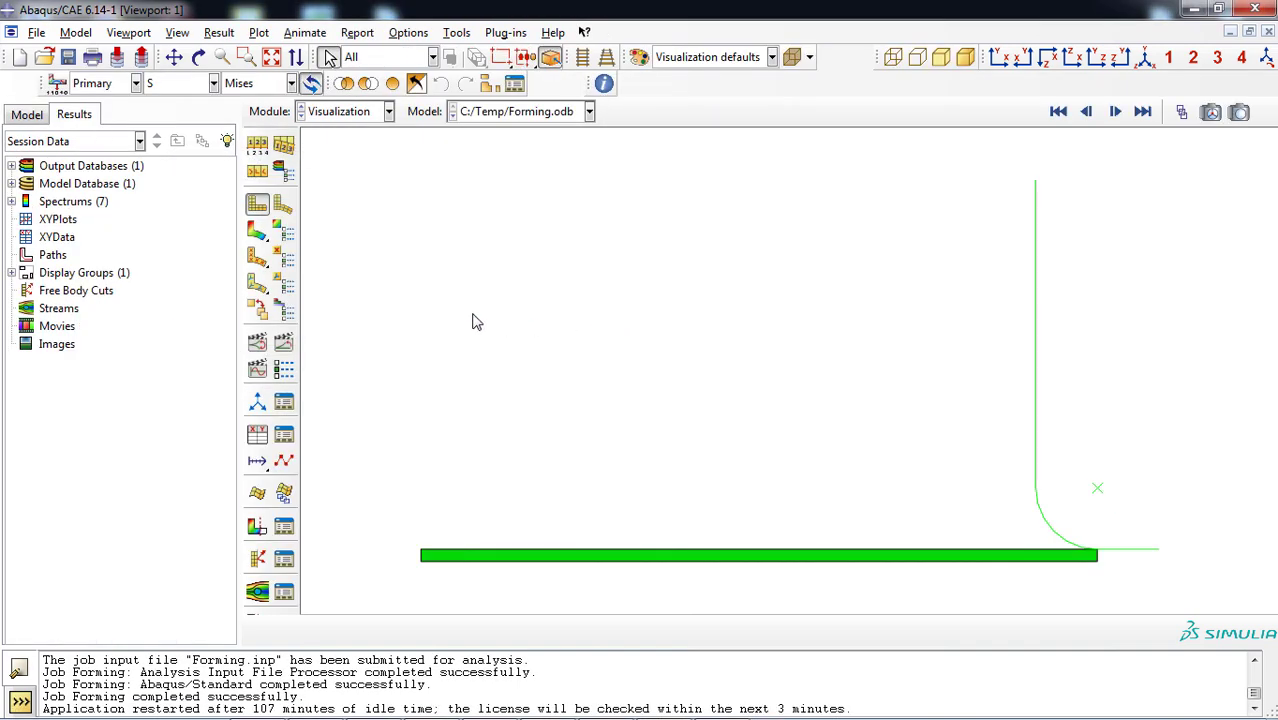
pyautogui.click(257, 233)
pyautogui.keyDown('ctrl'); pyautogui.keyDown('alt'); pyautogui.moveTo(586, 263); pyautogui.dragTo(583, 462, button='right'); pyautogui.keyUp('alt'); pyautogui.keyUp('ctrl')
# Plot the plastic strain (PE) contours on the deformed shape and animate them over the time history.
pyautogui.click(213, 84)
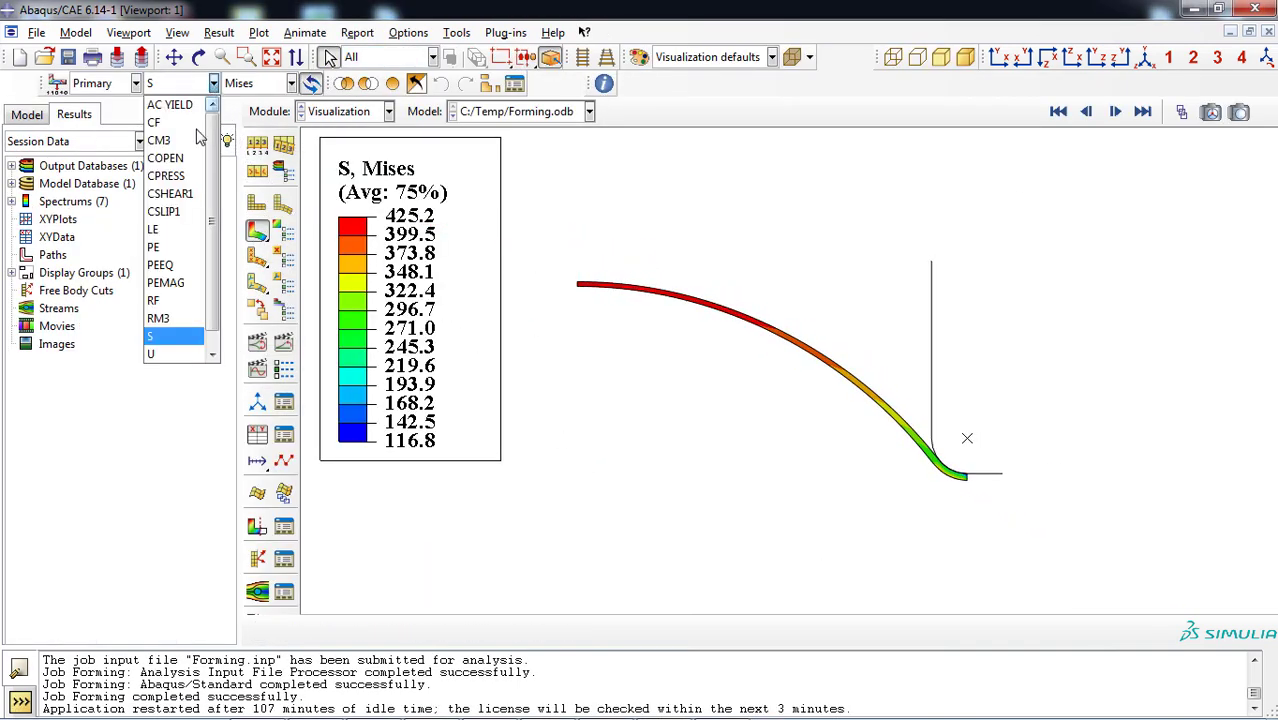
pyautogui.click(160, 247)
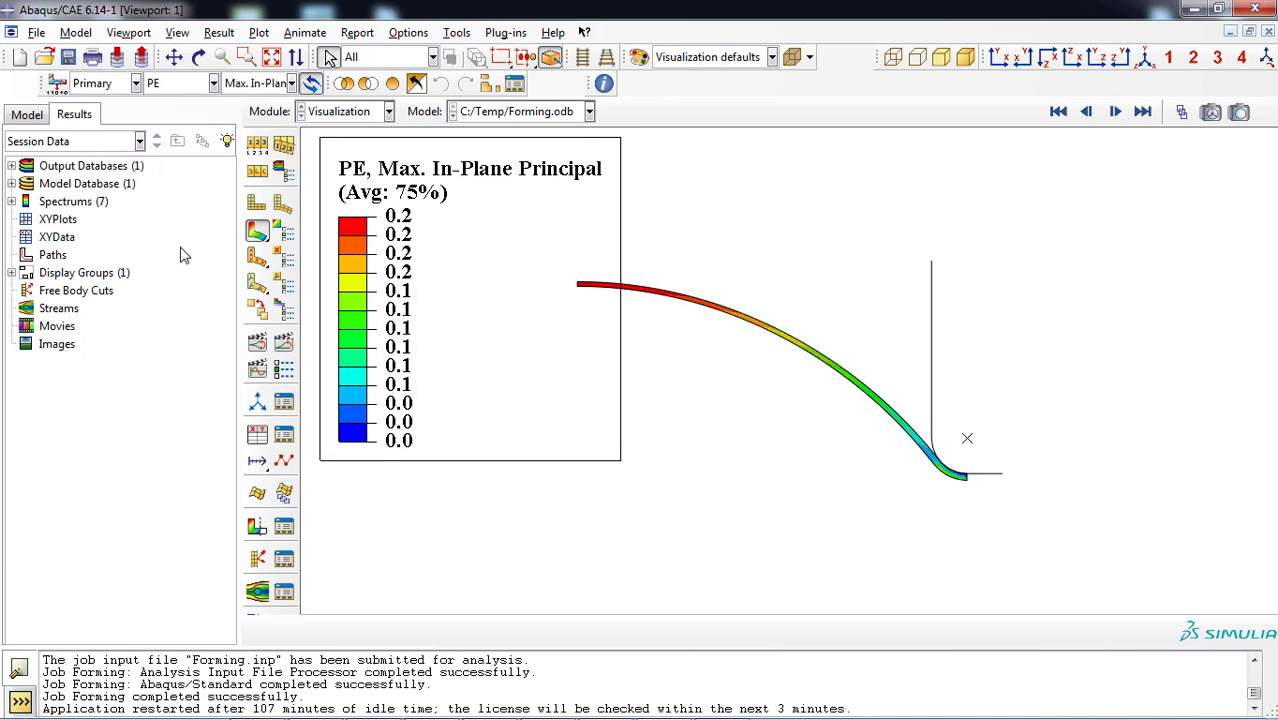
pyautogui.click(257, 205)
pyautogui.click(258, 228)
pyautogui.click(285, 344)
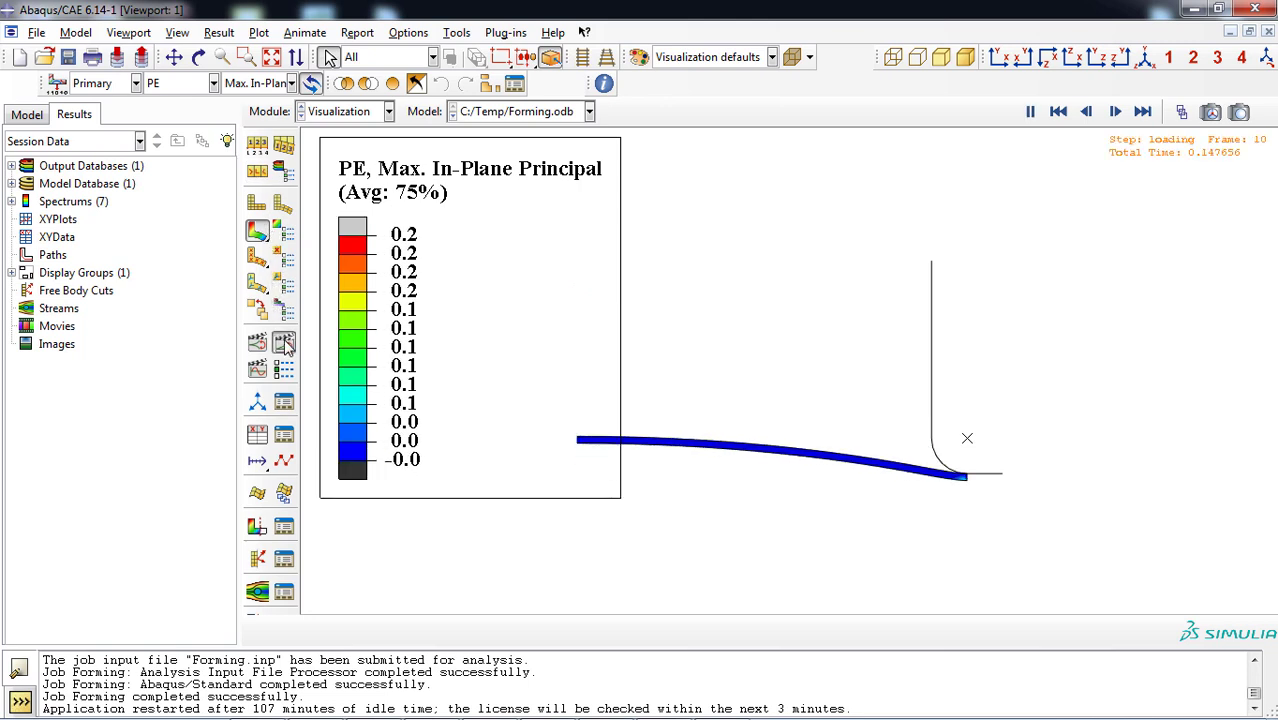
# Switch the animated contour variable to stress S, Mises, and stop the animation partway through the forming.
pyautogui.click(213, 83)
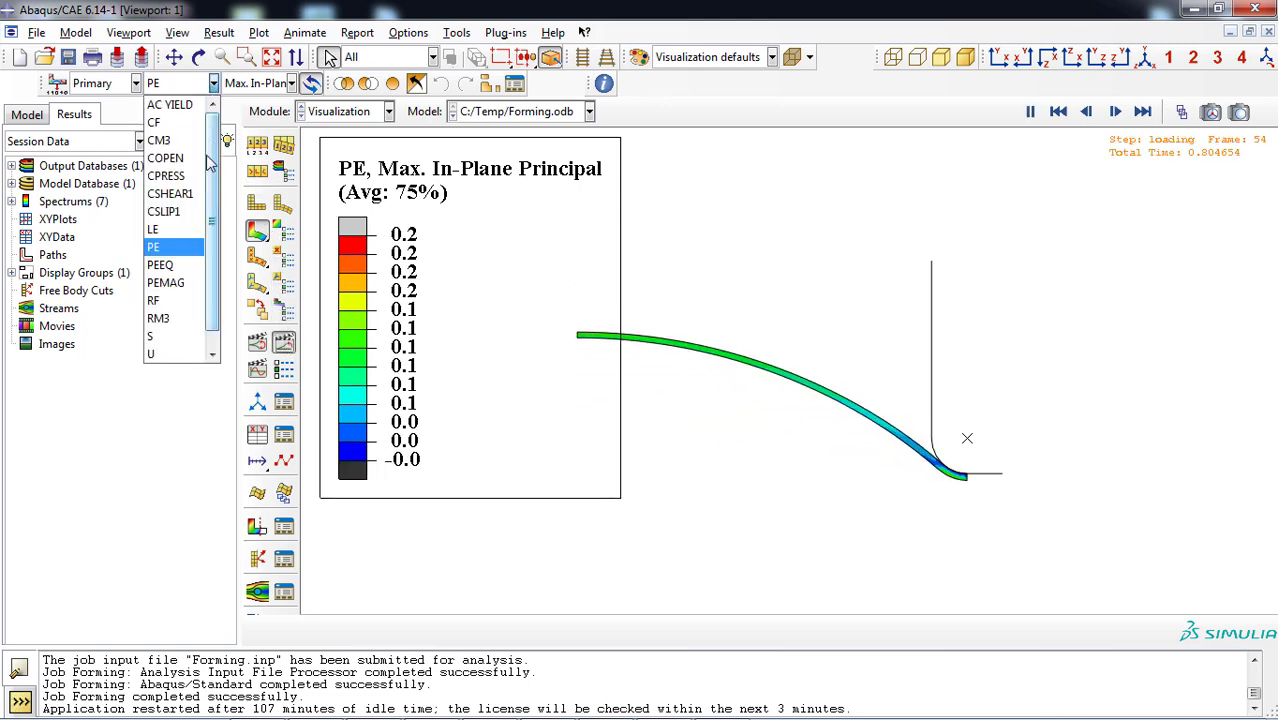
pyautogui.click(185, 336)
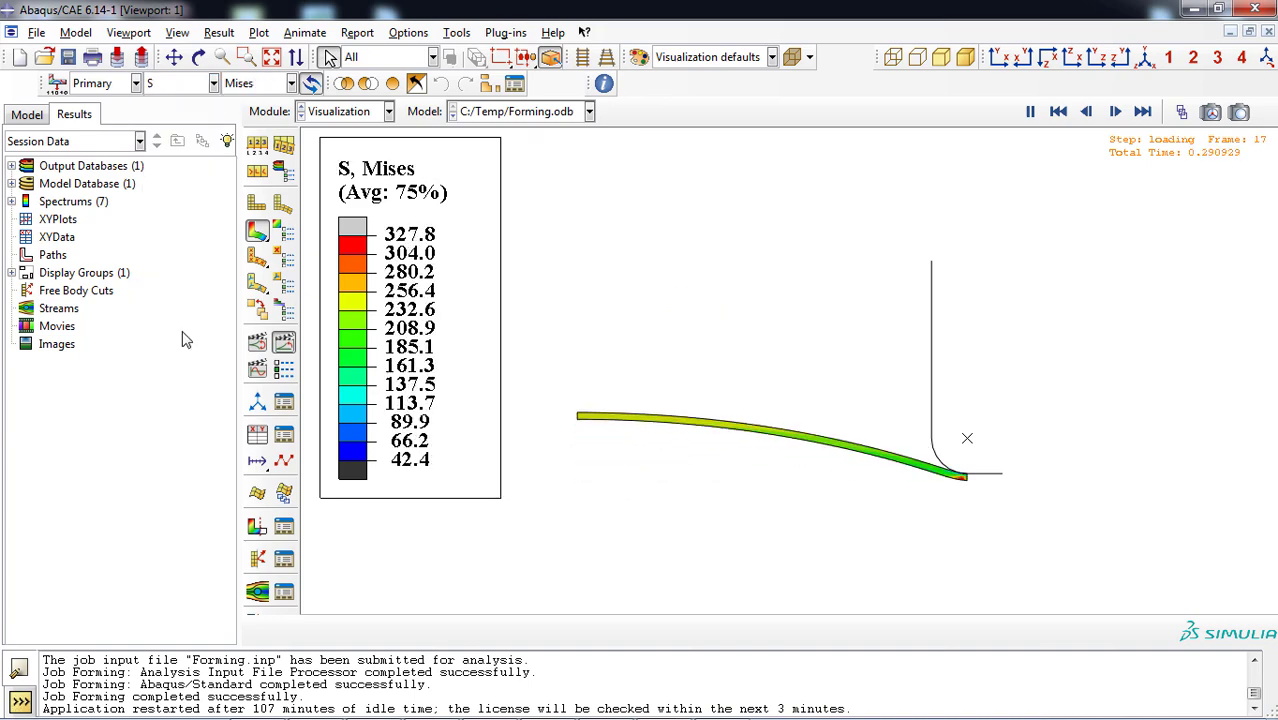
pyautogui.click(284, 343)
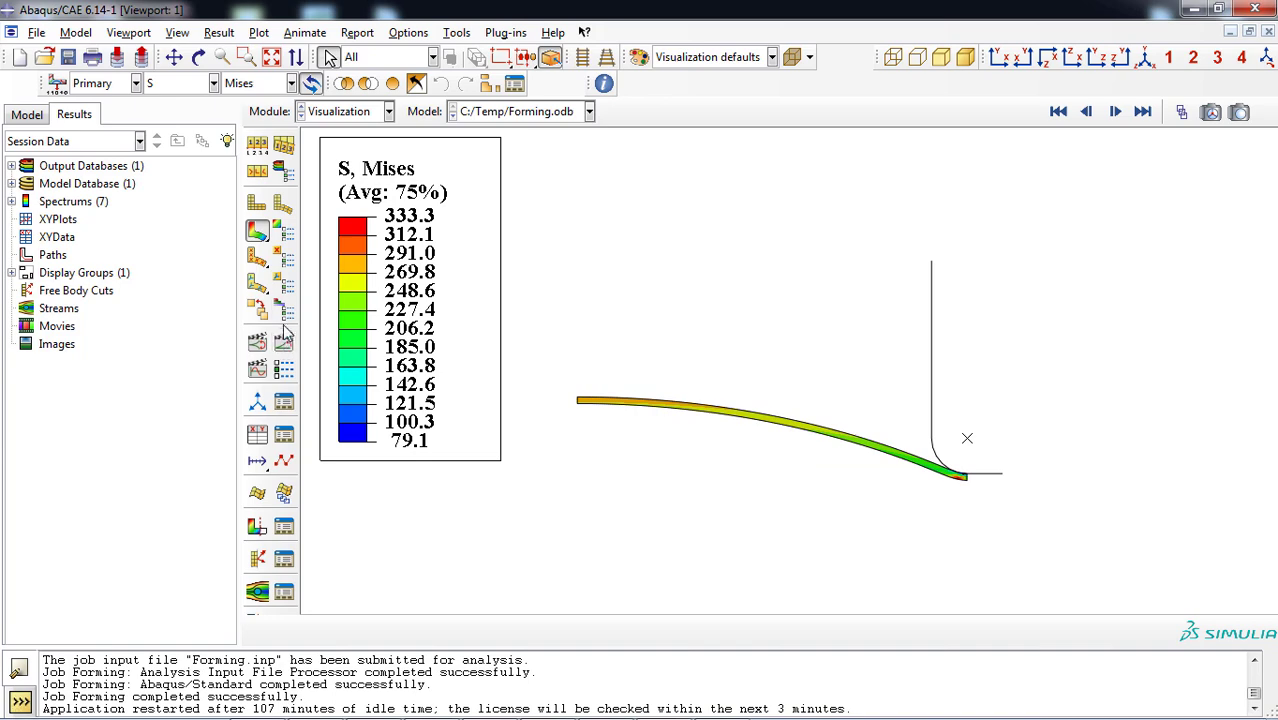
# Sweep both the elements and the analytical rigid surfaces from 0 to 180 degrees with 10 segments in the results display.
pyautogui.click(282, 174)
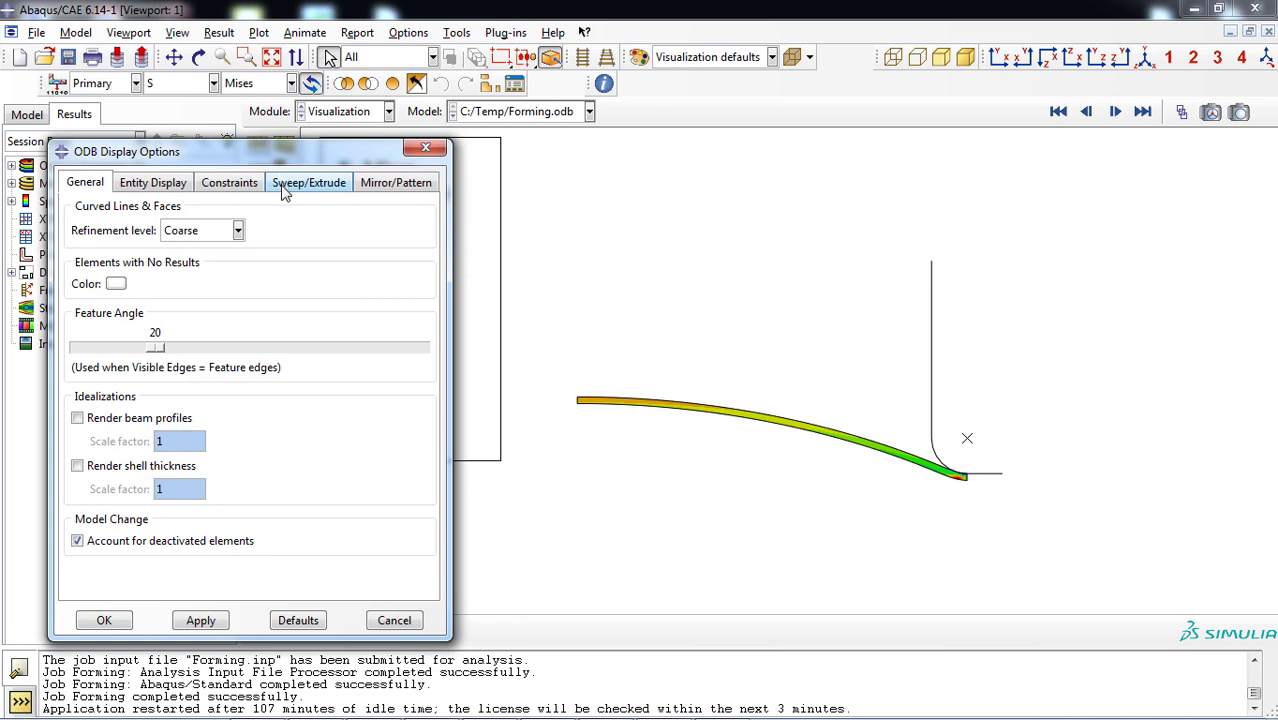
pyautogui.click(327, 190)
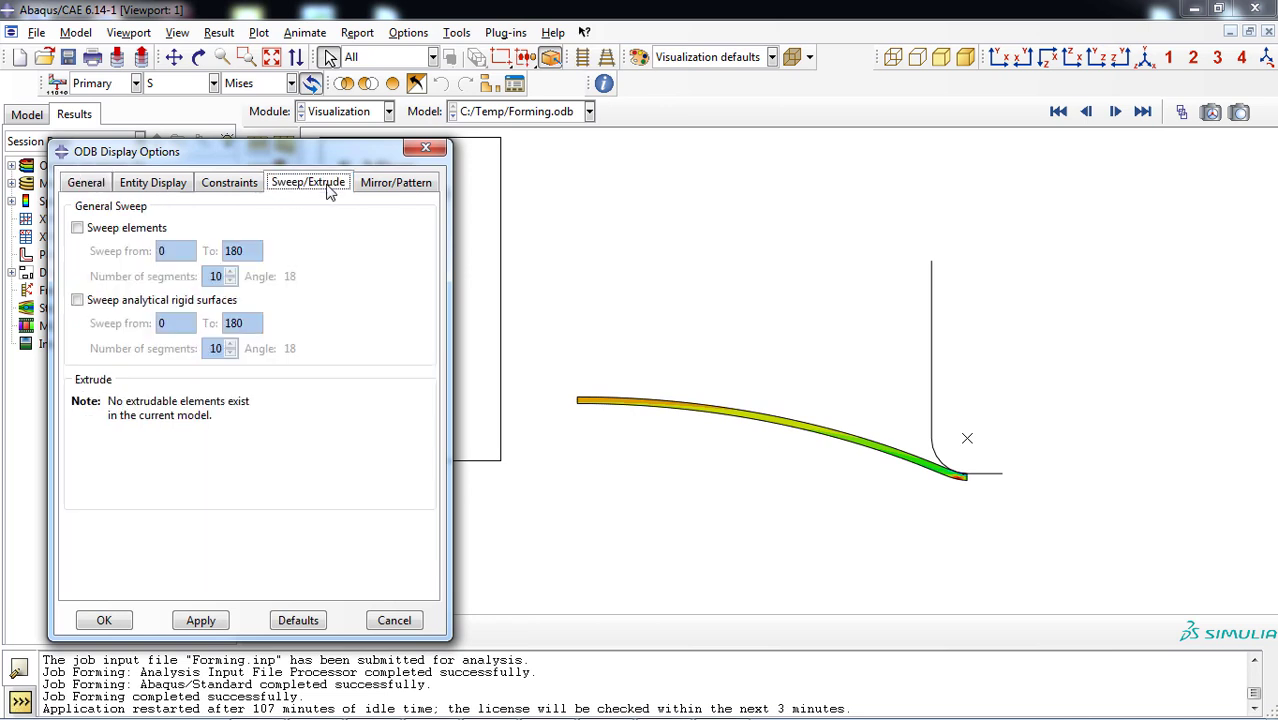
pyautogui.click(80, 229)
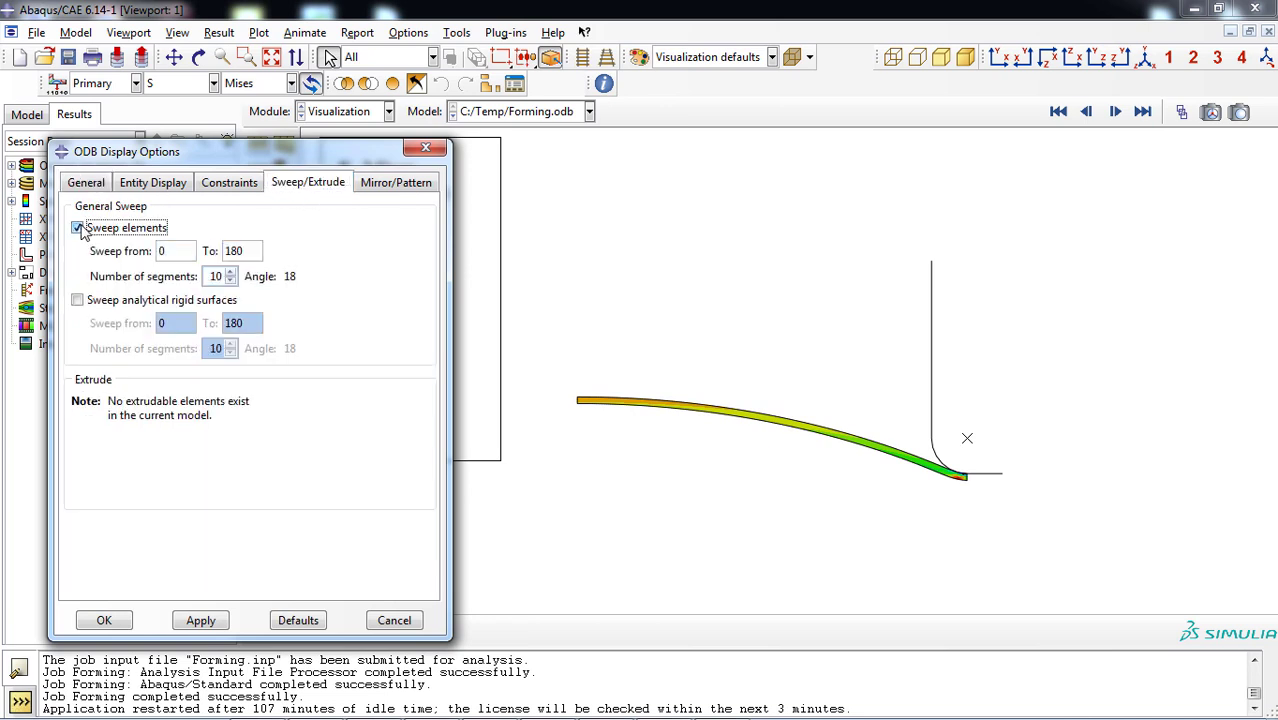
pyautogui.click(80, 301)
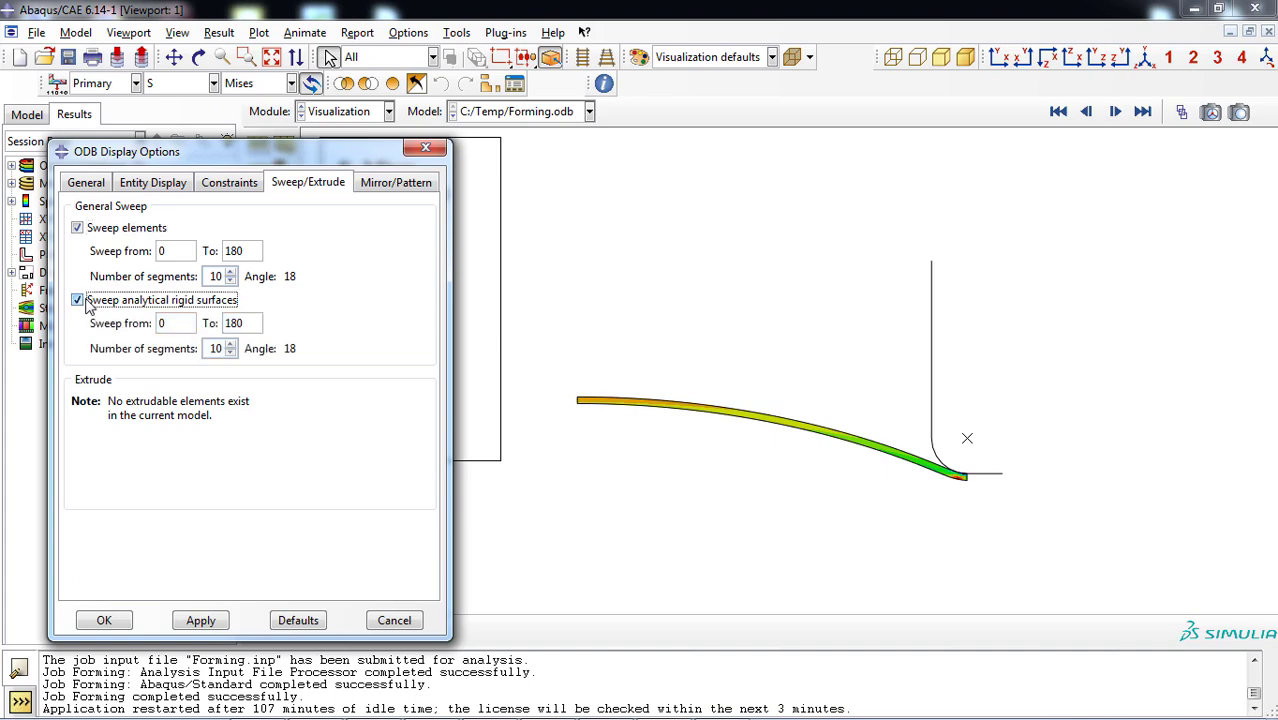
pyautogui.click(95, 622)
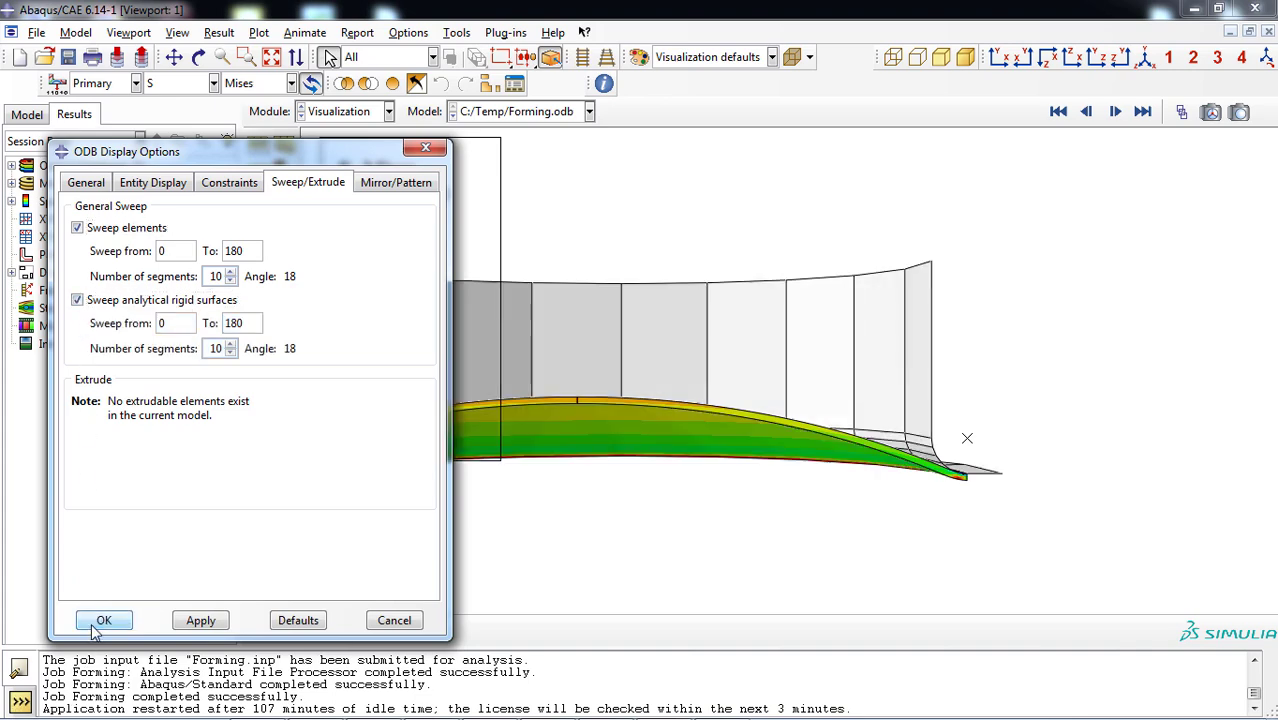
# Animate the Mises stress time history on the swept blank and die and examine the forming in a rotated 3D view.
pyautogui.keyDown('ctrl'); pyautogui.keyDown('alt'); pyautogui.moveTo(656, 357); pyautogui.dragTo(676, 536, button='right'); pyautogui.keyUp('alt'); pyautogui.keyUp('ctrl')
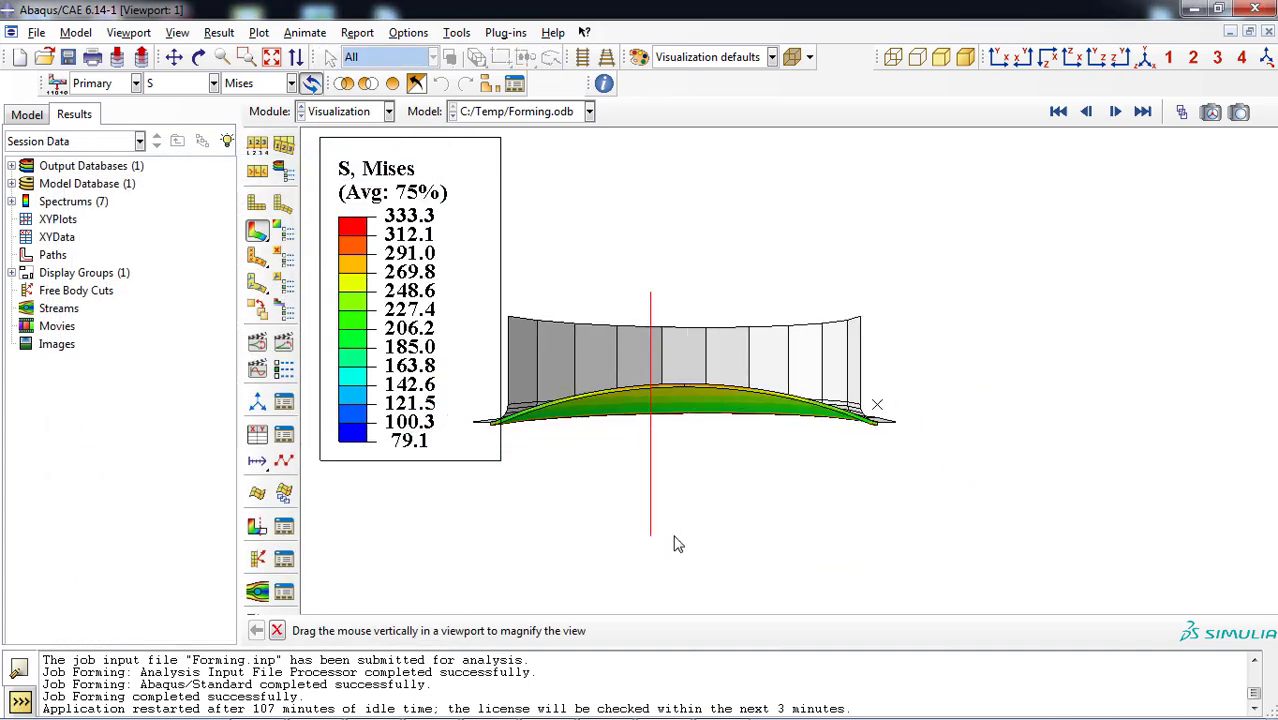
pyautogui.keyDown('ctrl'); pyautogui.keyDown('alt'); pyautogui.moveTo(633, 362); pyautogui.dragTo(790, 400); pyautogui.keyUp('alt'); pyautogui.keyUp('ctrl')
pyautogui.keyDown('ctrl'); pyautogui.keyDown('alt'); pyautogui.moveTo(790, 400); pyautogui.dragTo(753, 401, button='middle'); pyautogui.keyUp('alt'); pyautogui.keyUp('ctrl')
pyautogui.keyDown('ctrl'); pyautogui.keyDown('alt'); pyautogui.moveTo(753, 401); pyautogui.dragTo(675, 320); pyautogui.keyUp('alt'); pyautogui.keyUp('ctrl')
pyautogui.click(283, 343)
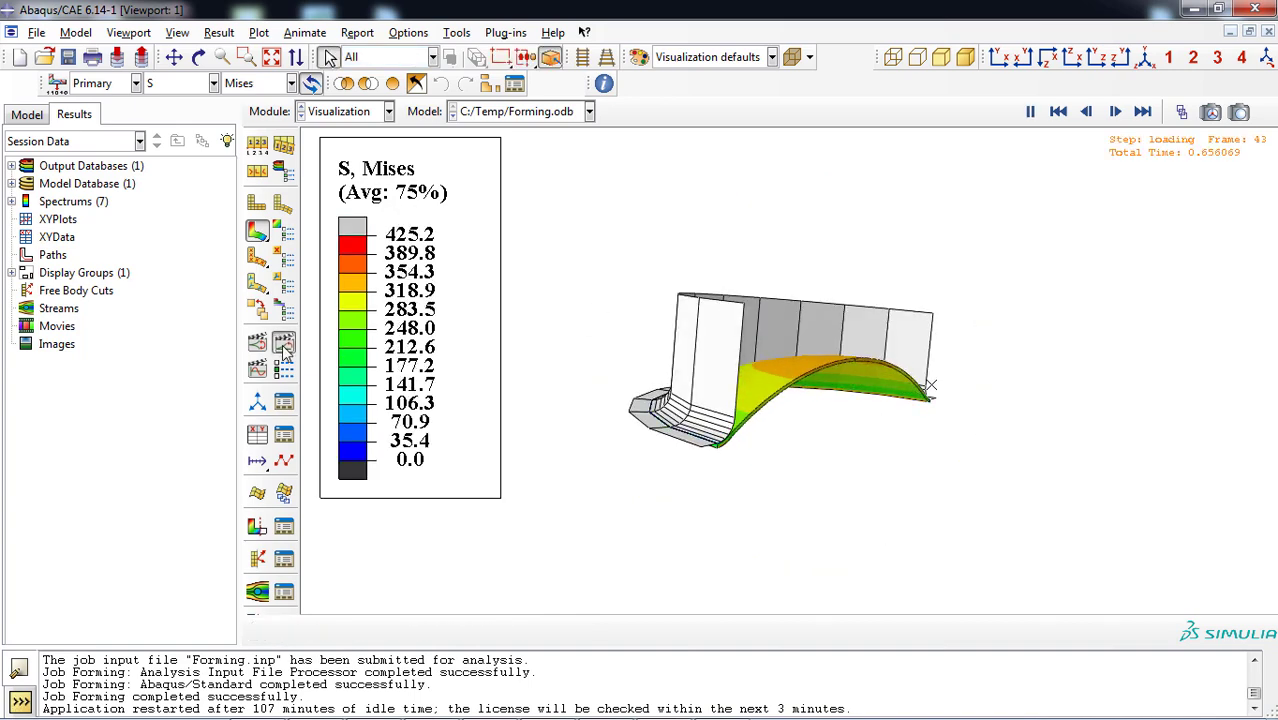
pyautogui.keyDown('ctrl'); pyautogui.keyDown('alt'); pyautogui.moveTo(860, 372); pyautogui.dragTo(793, 419); pyautogui.keyUp('alt'); pyautogui.keyUp('ctrl')
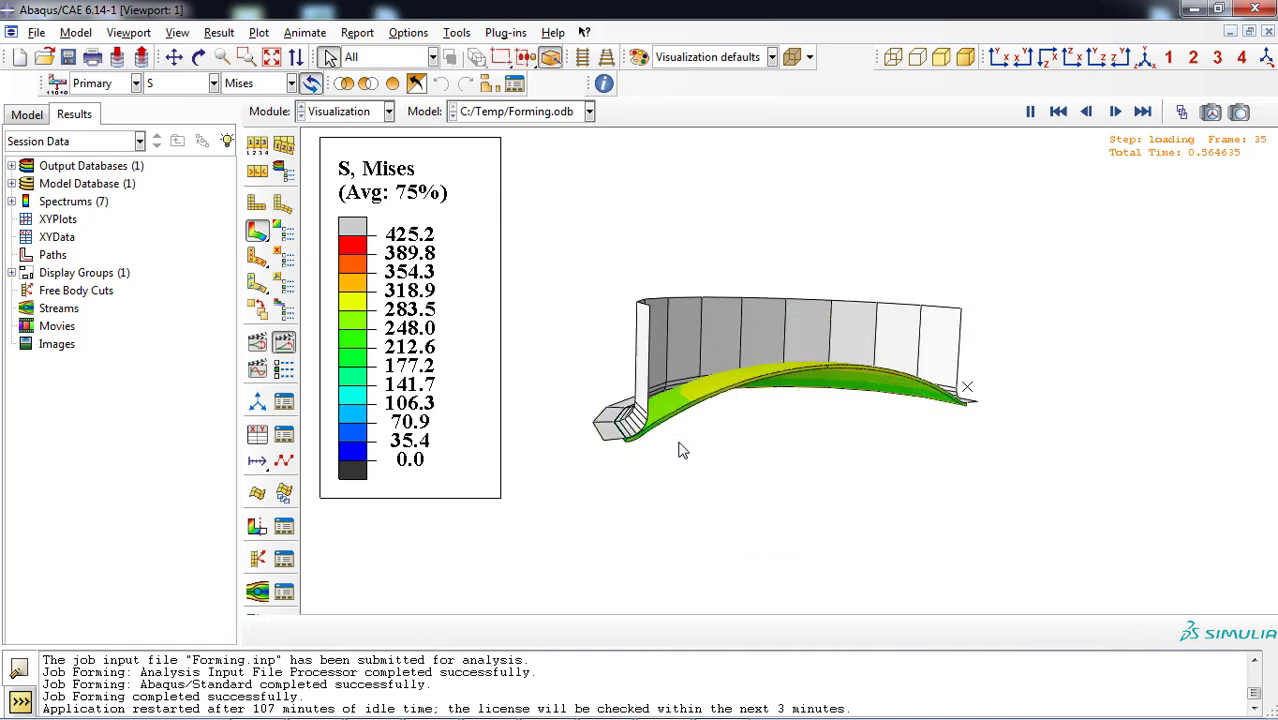